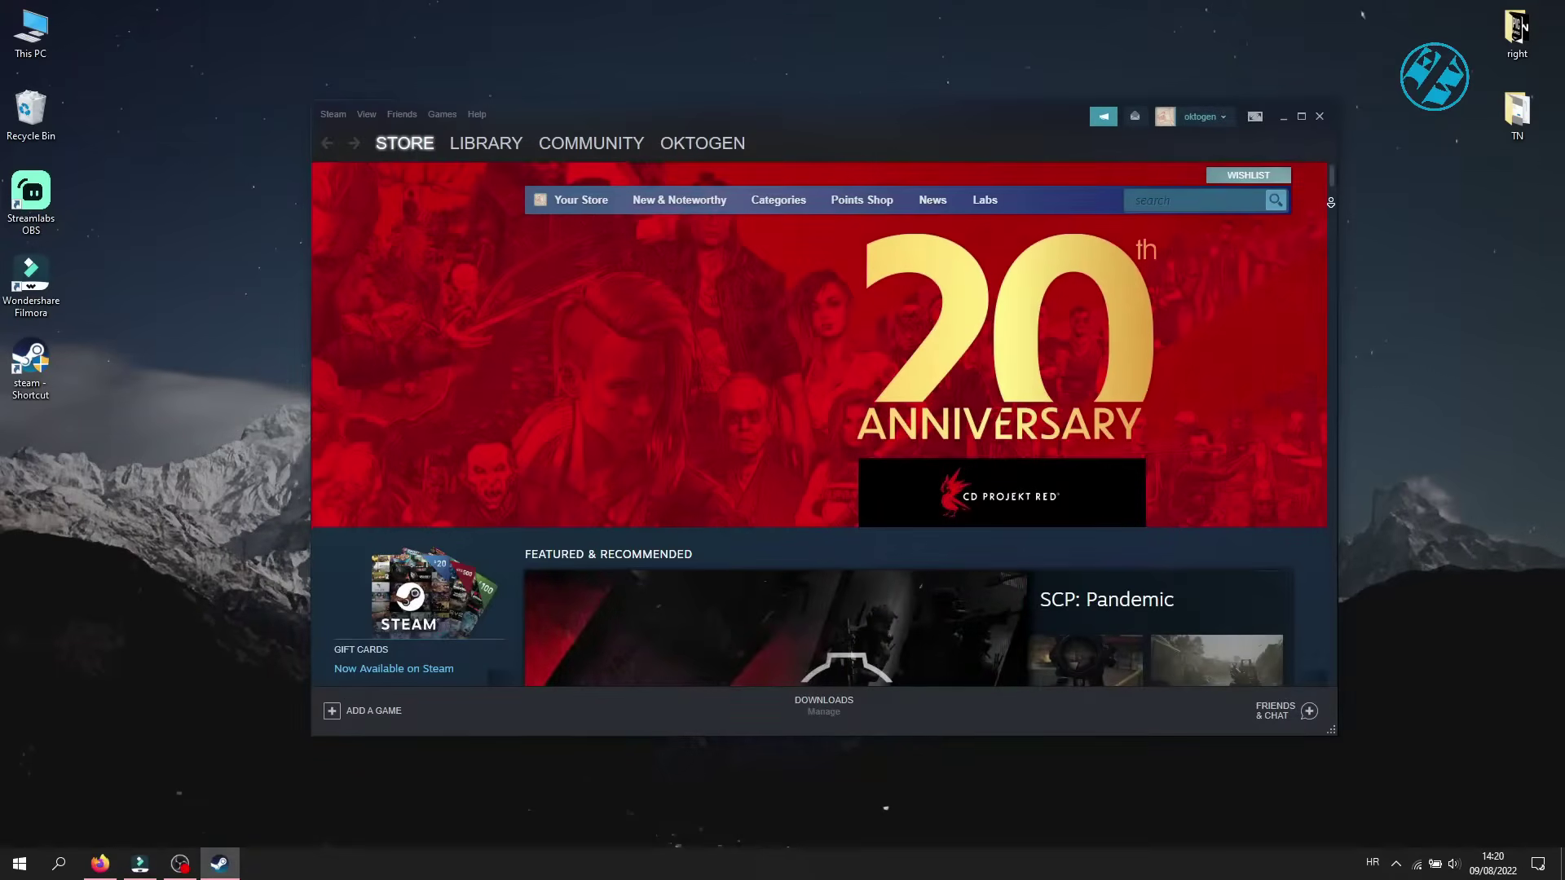
pyautogui.scroll(-1, 1333, 187)
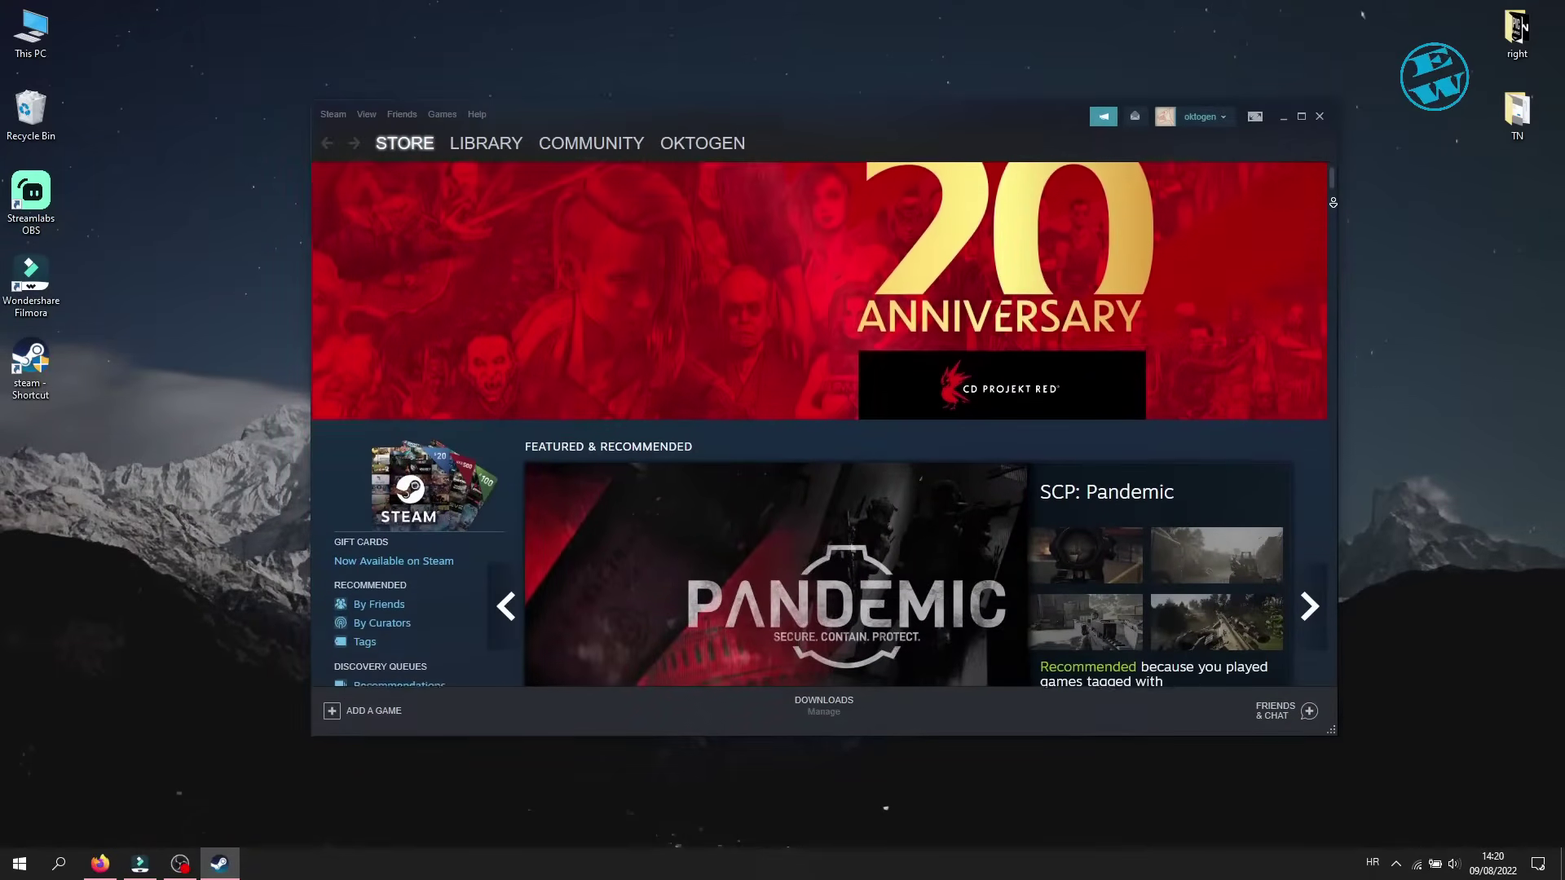
pyautogui.scroll(-3, 1333, 202)
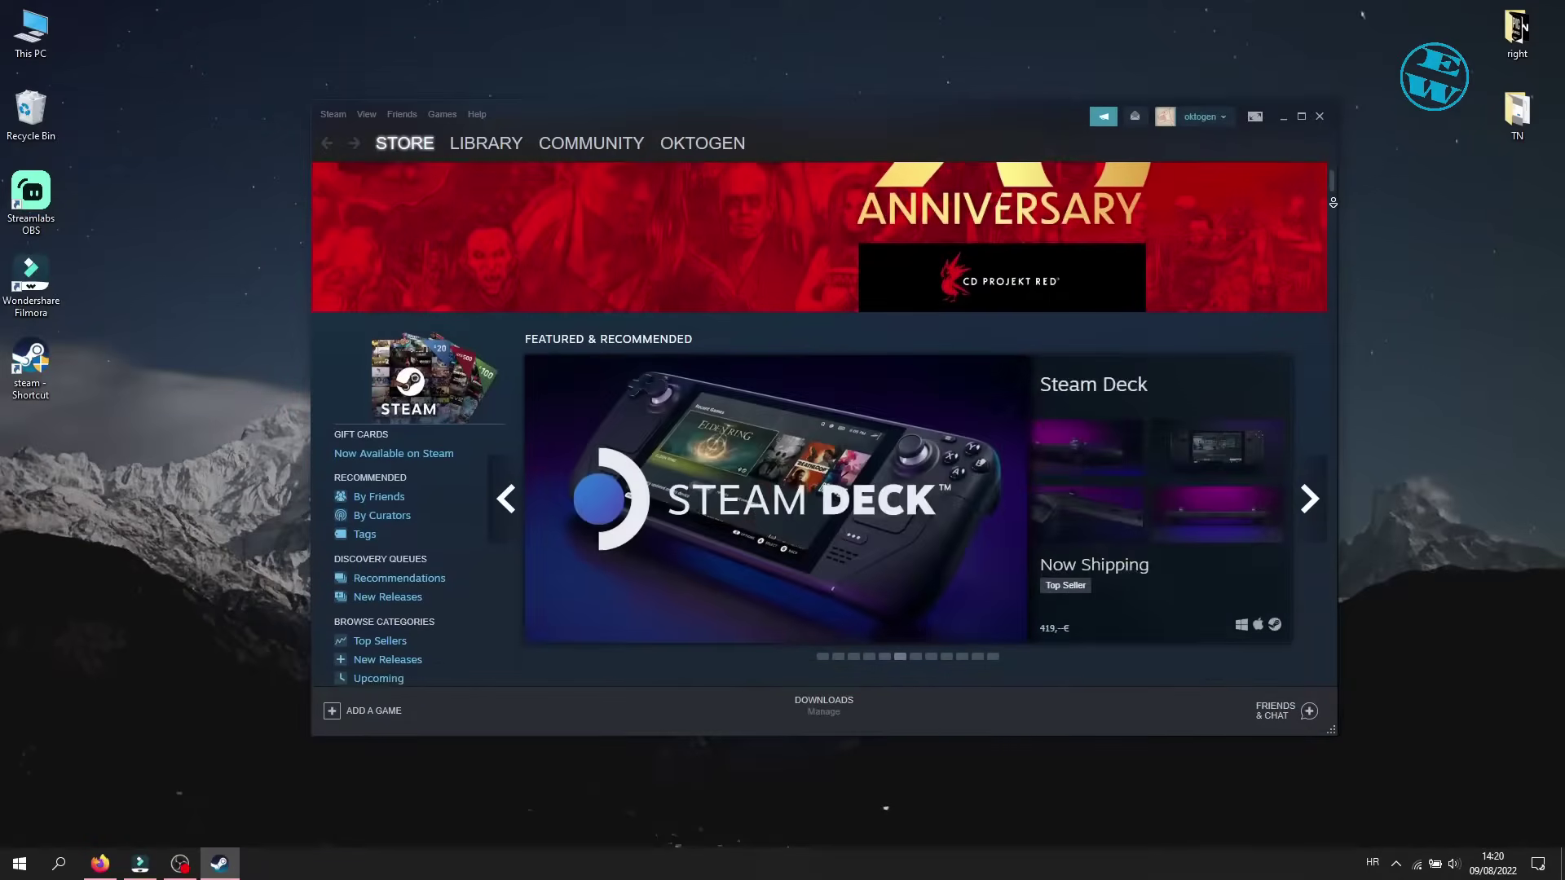
pyautogui.scroll(-3, 1332, 202)
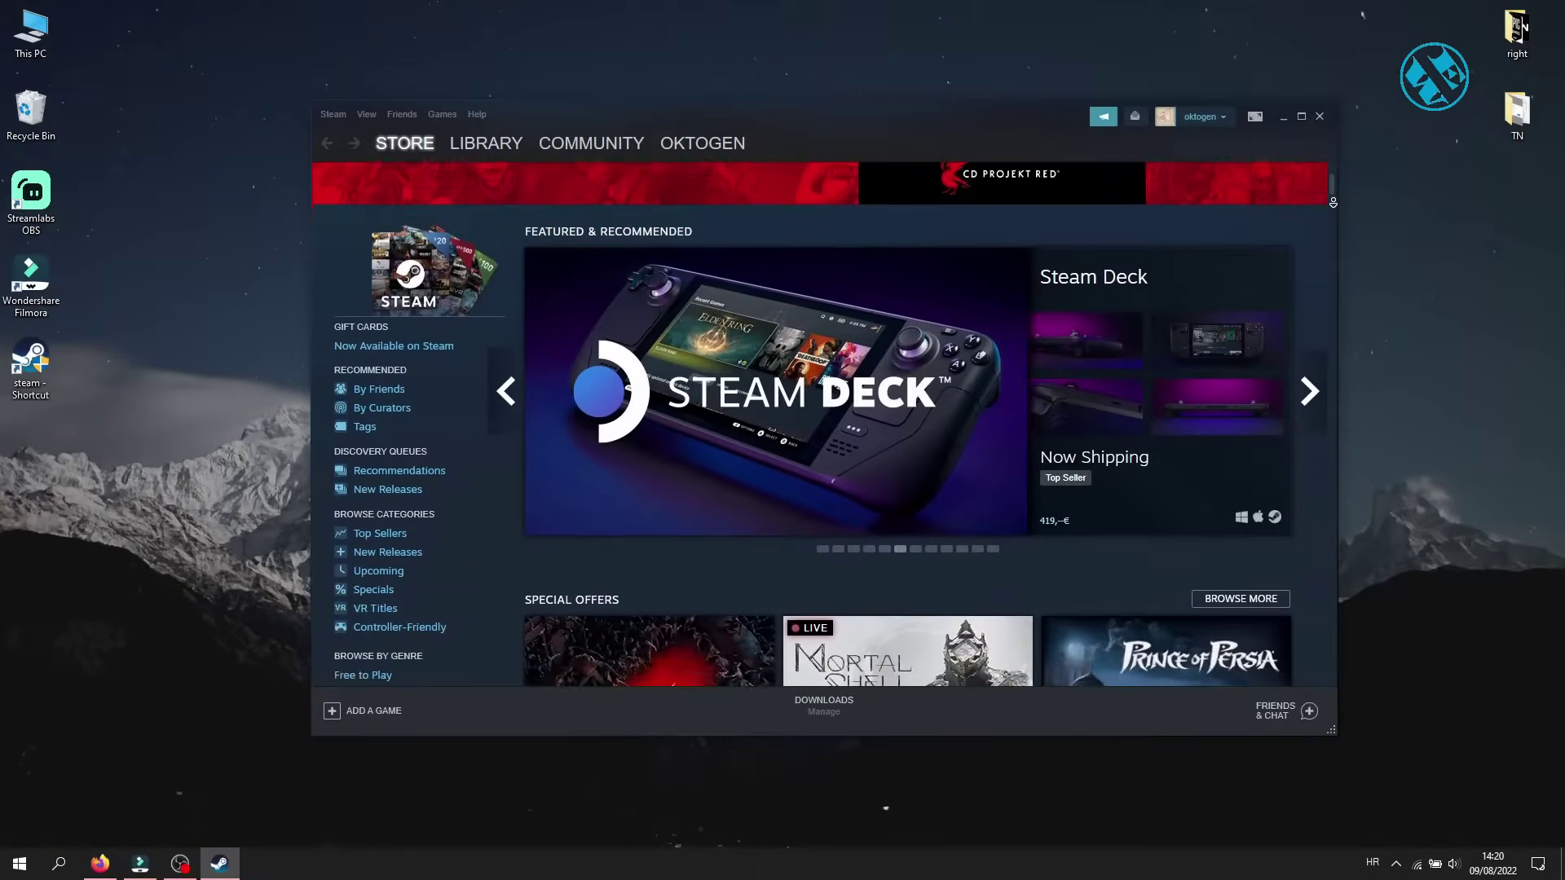
pyautogui.scroll(-3, 1333, 202)
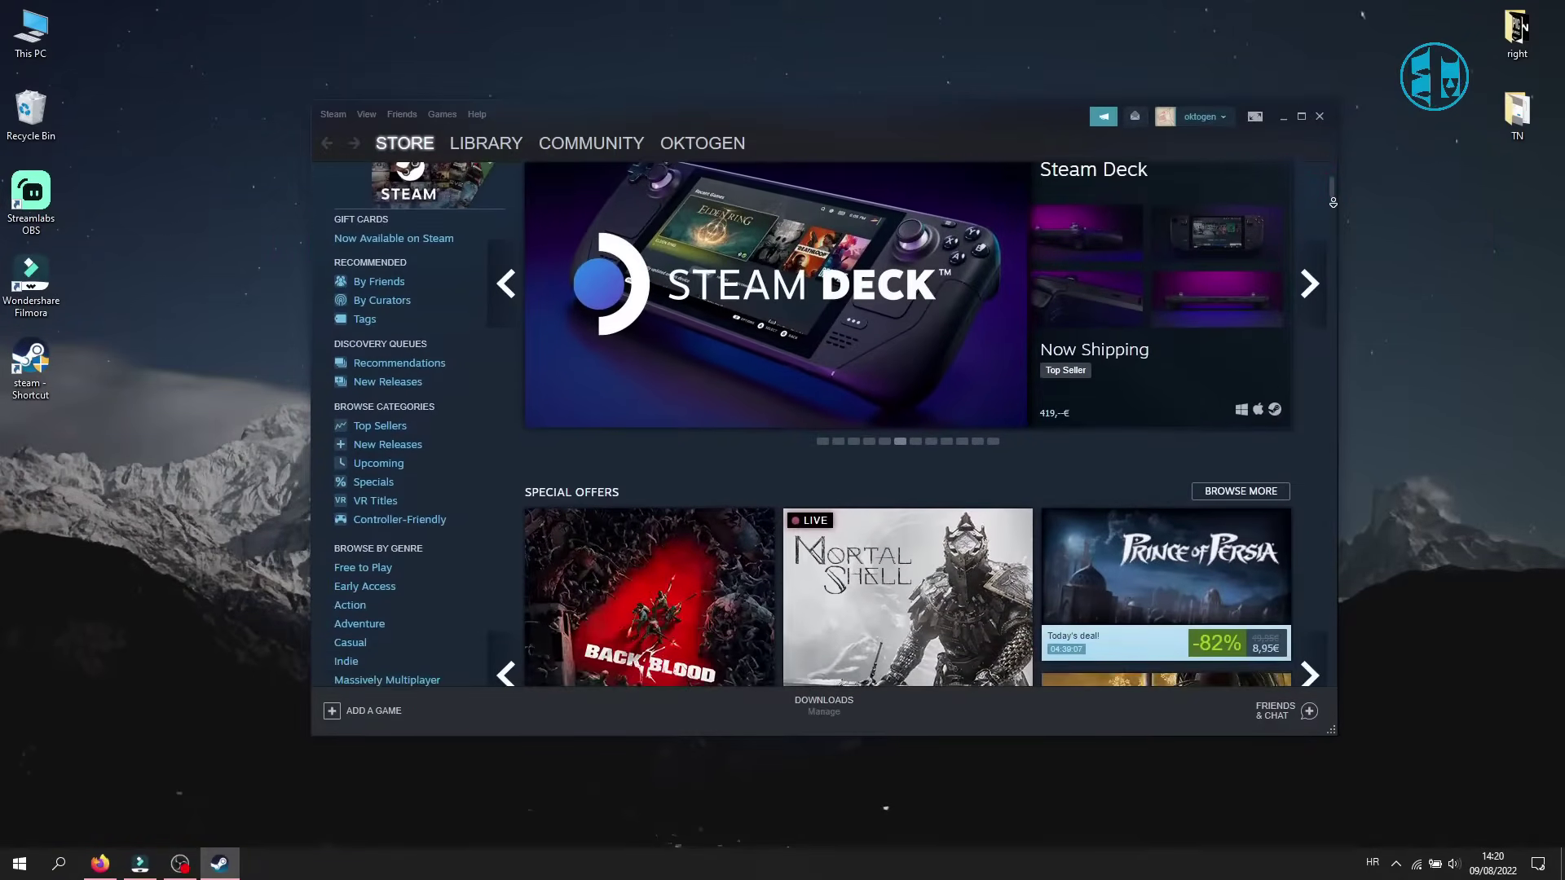
pyautogui.scroll(-3, 1332, 202)
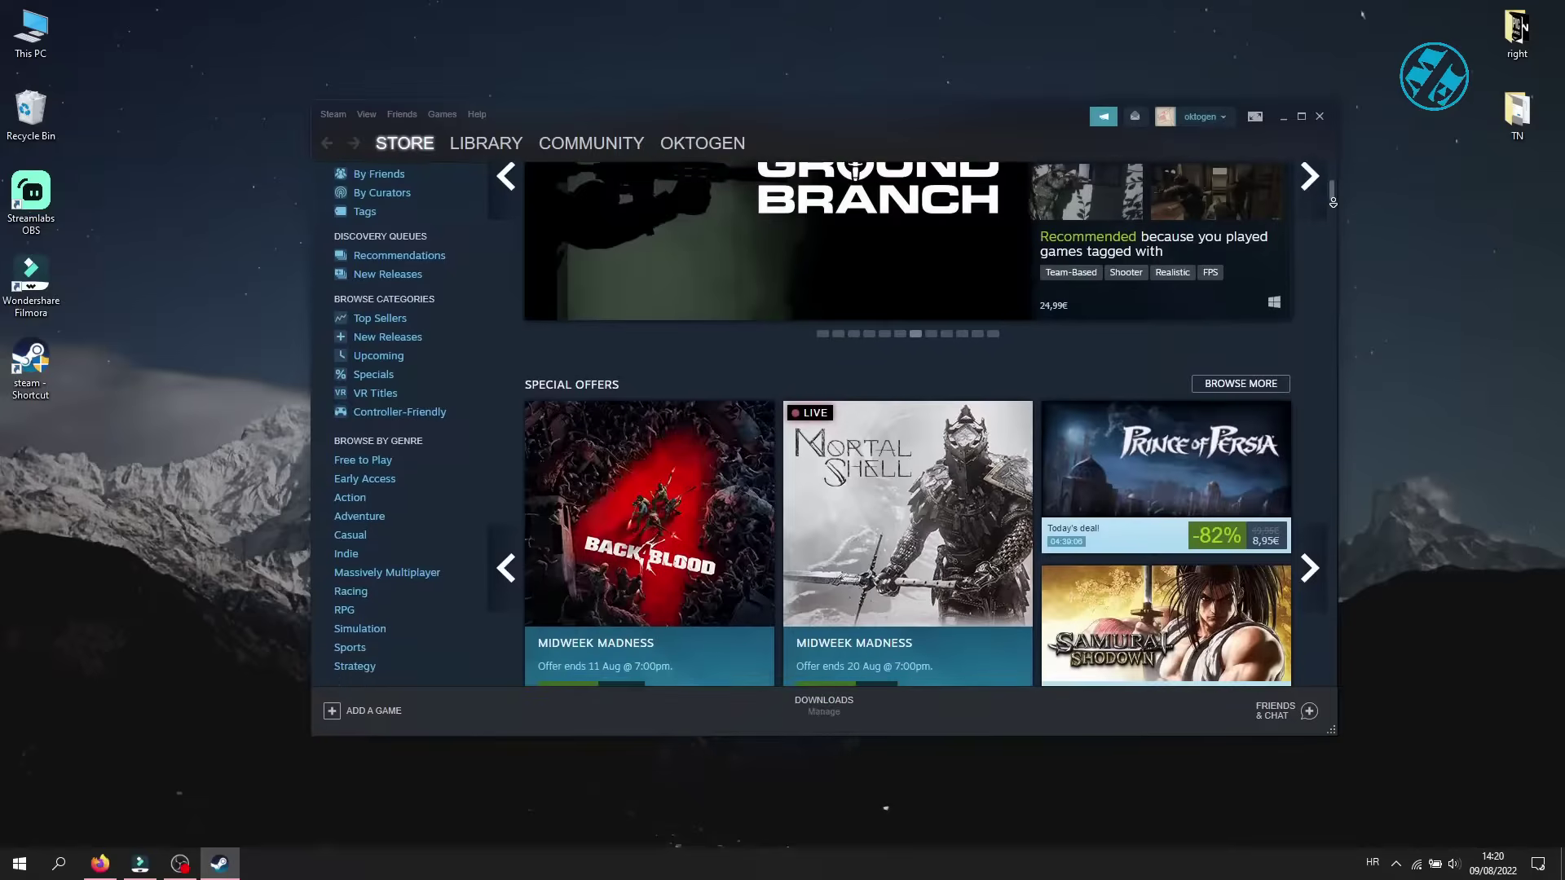
pyautogui.scroll(-3, 1332, 202)
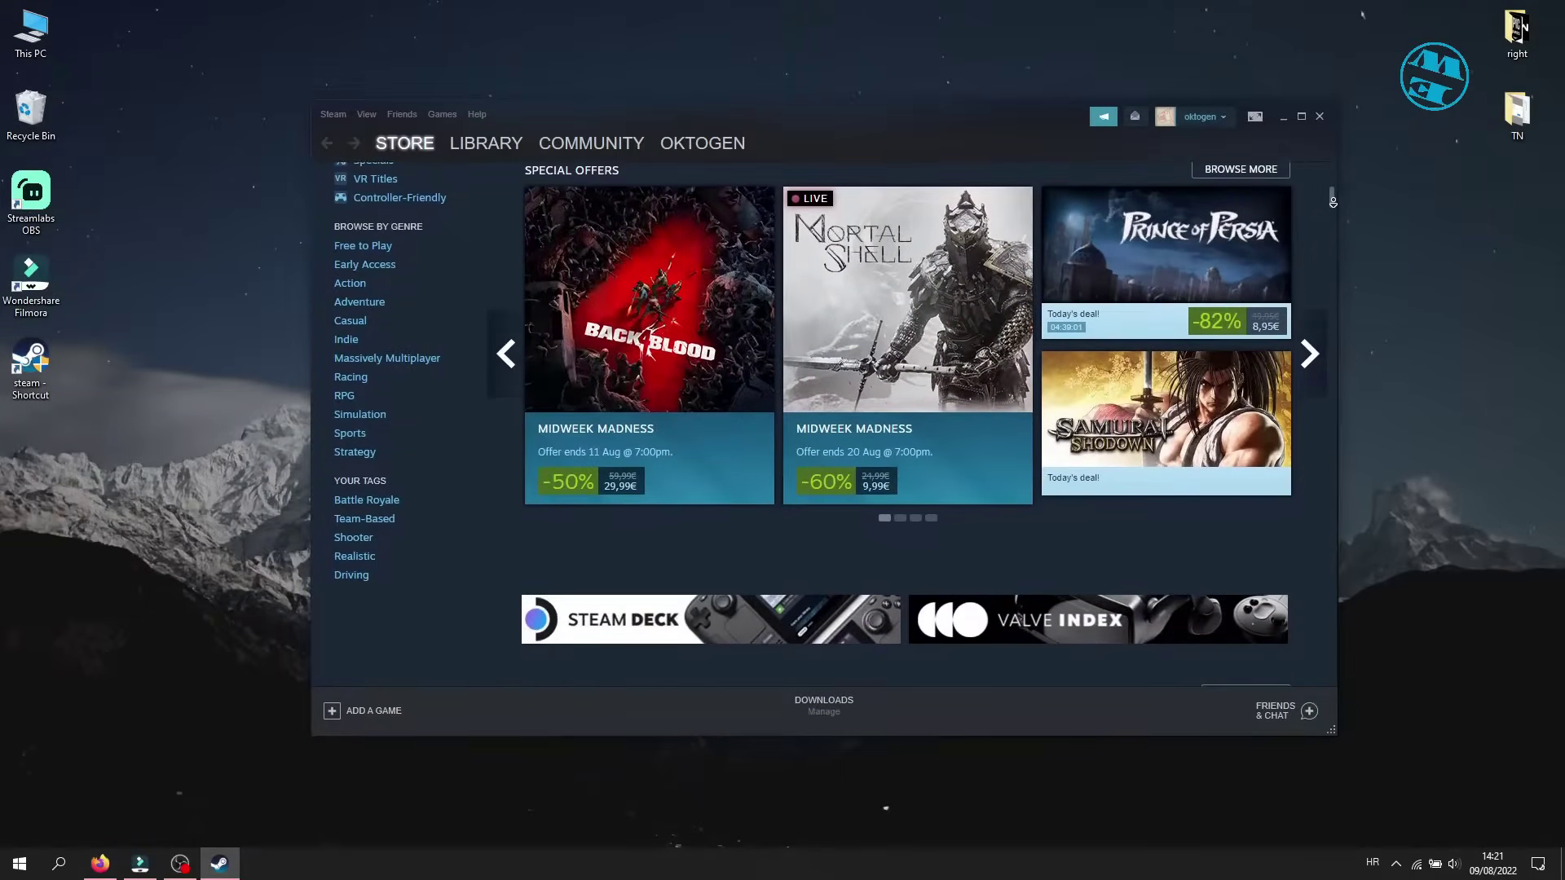
pyautogui.scroll(-3, 1333, 202)
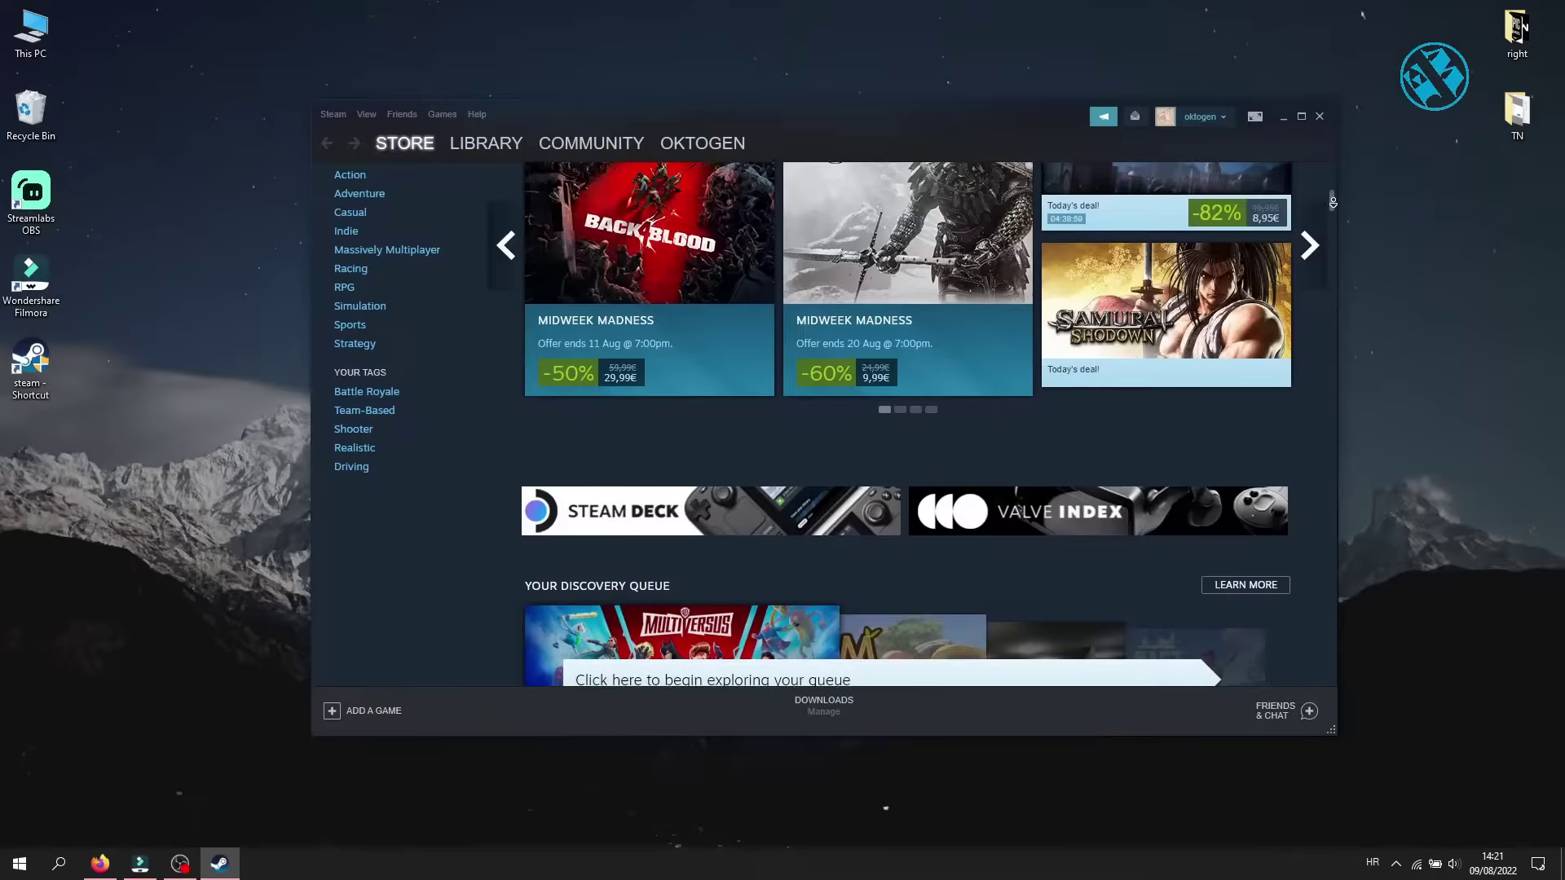
pyautogui.scroll(-2, 1333, 202)
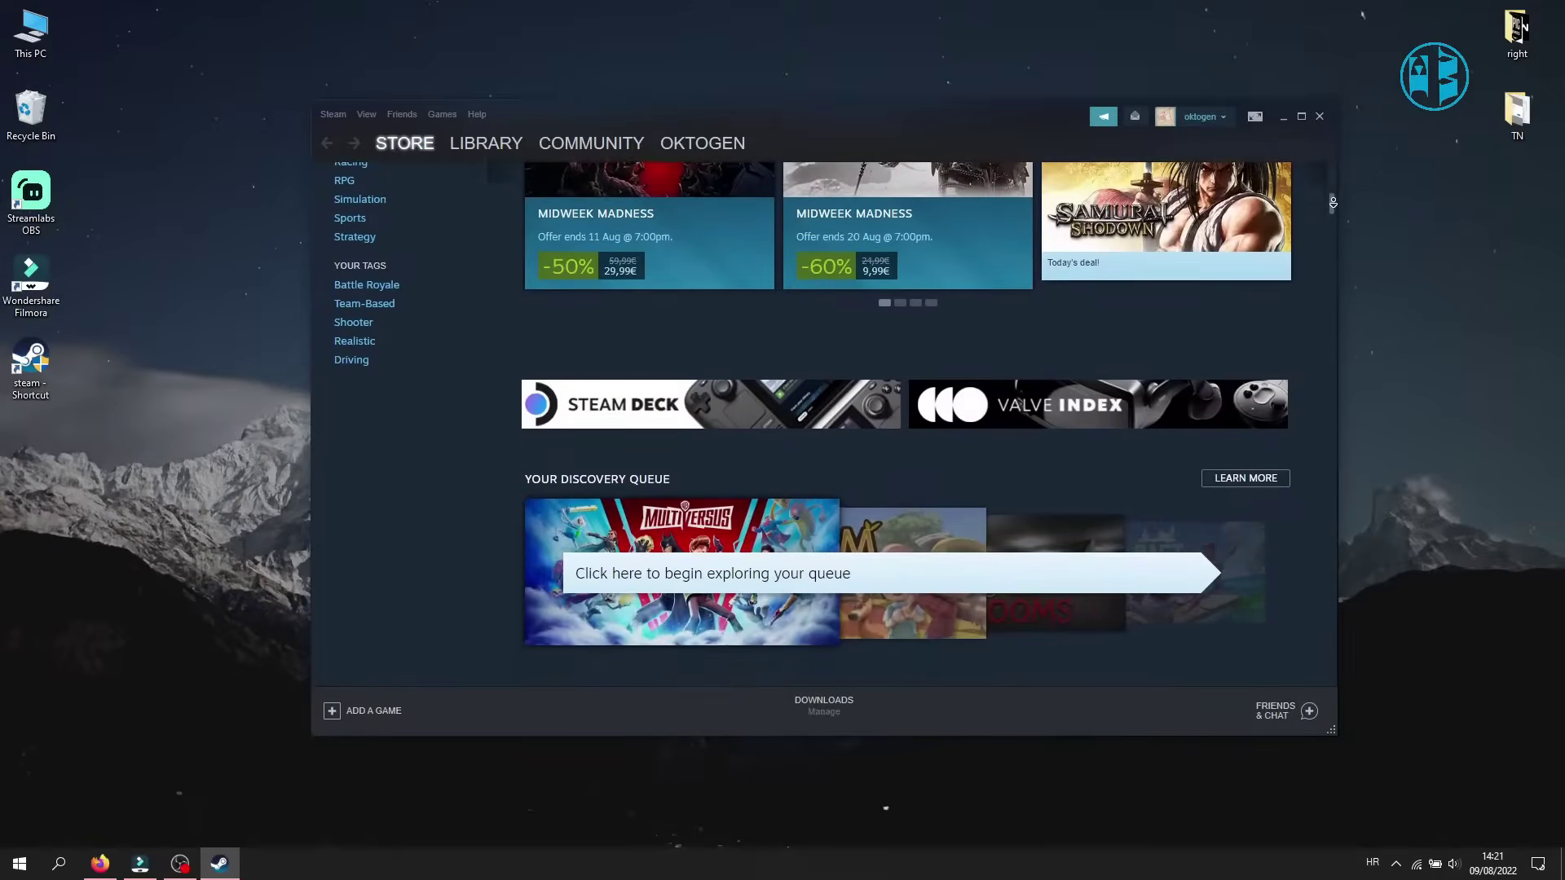
pyautogui.scroll(-3, 1332, 202)
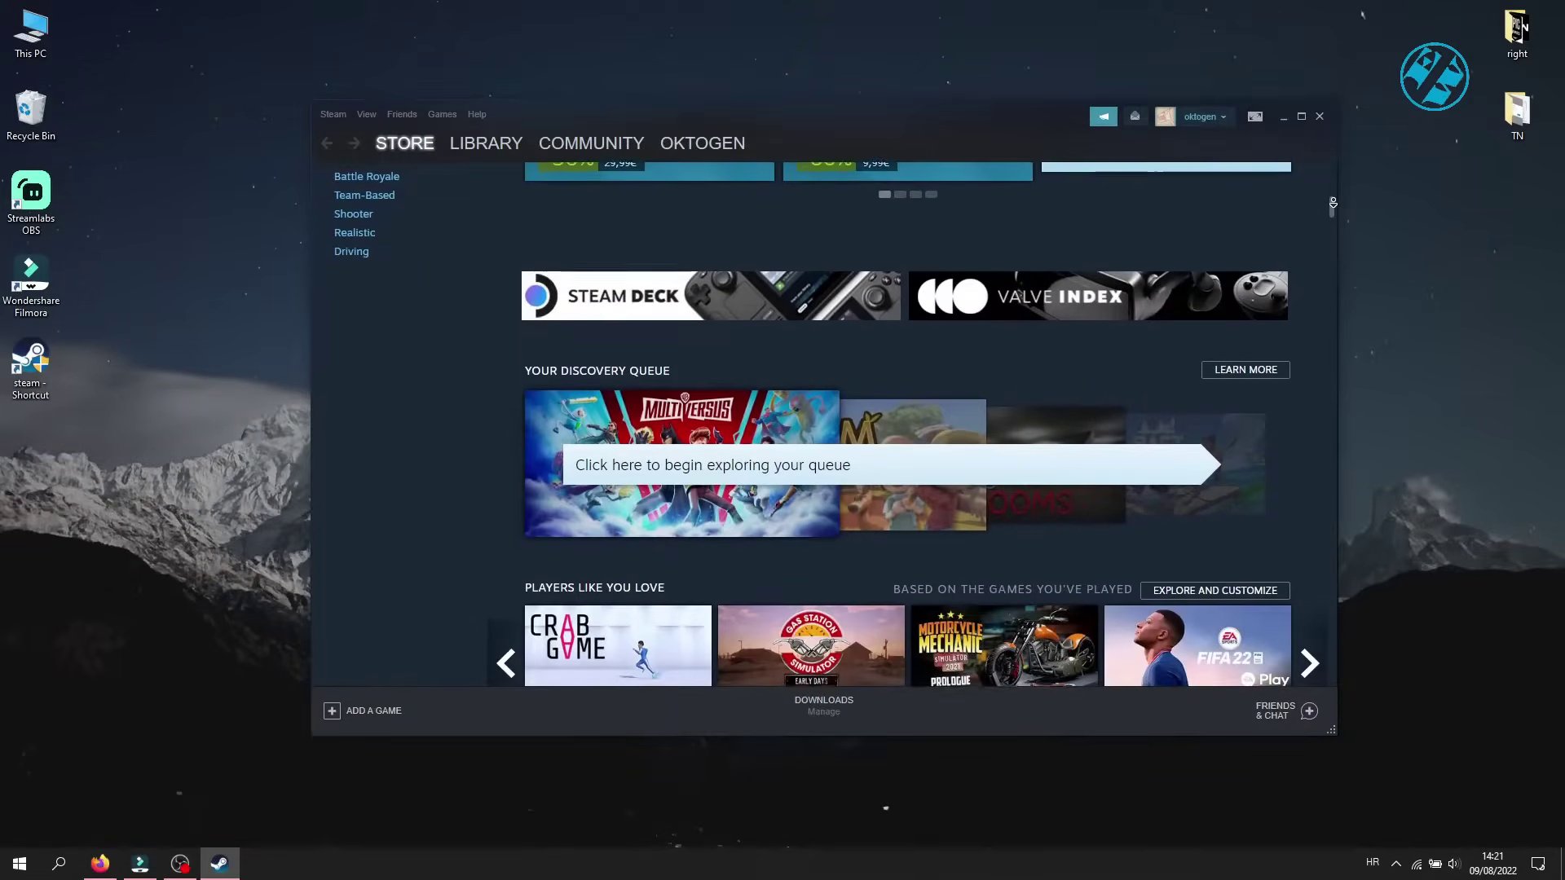
pyautogui.scroll(-2, 1332, 202)
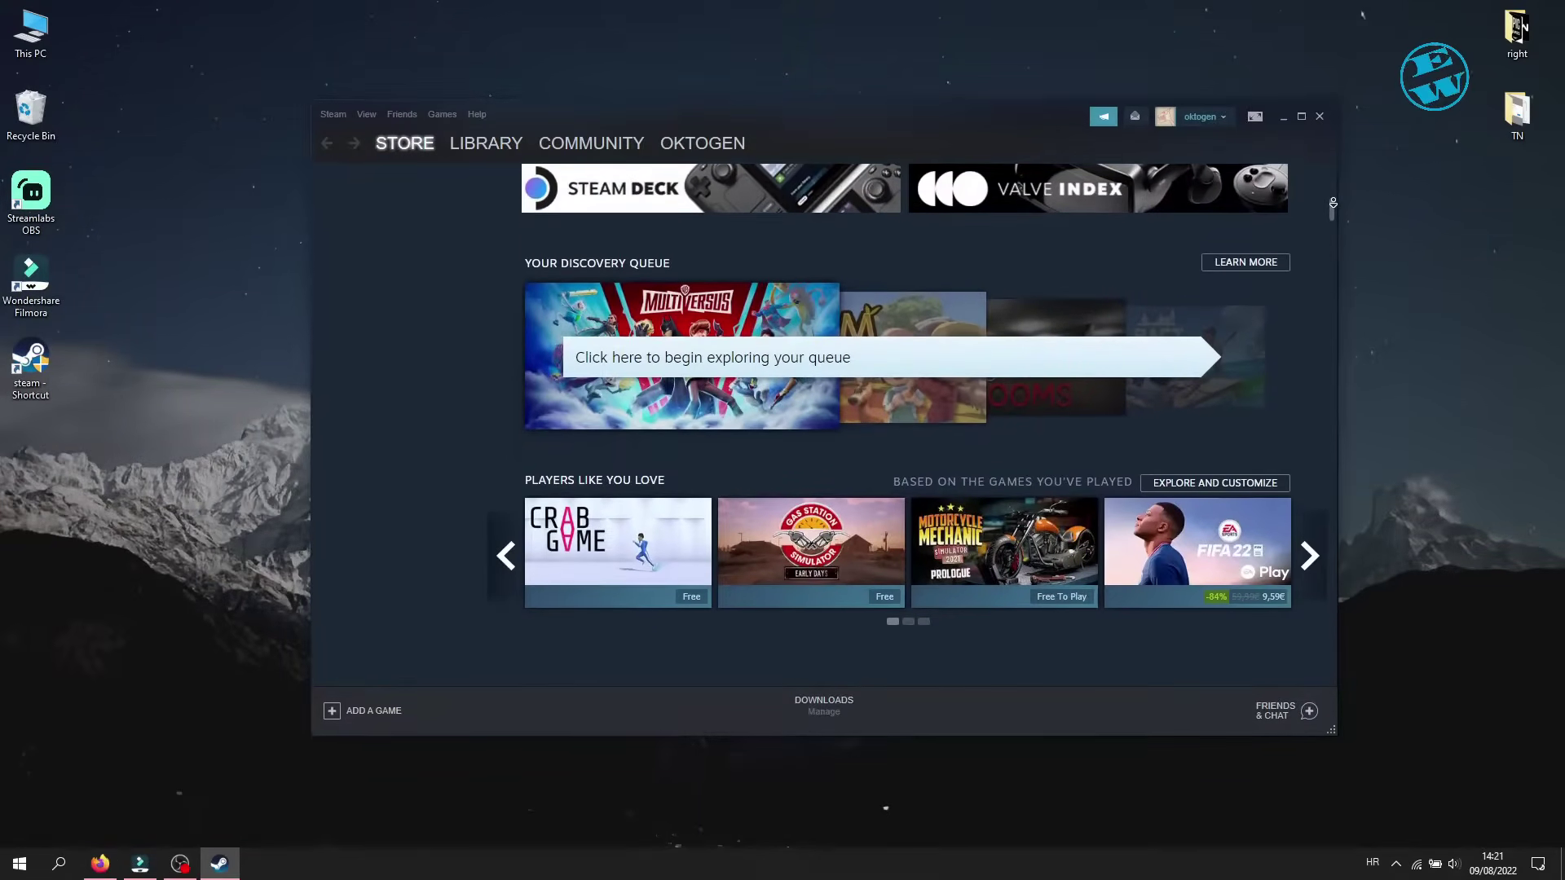
pyautogui.scroll(-4, 1333, 202)
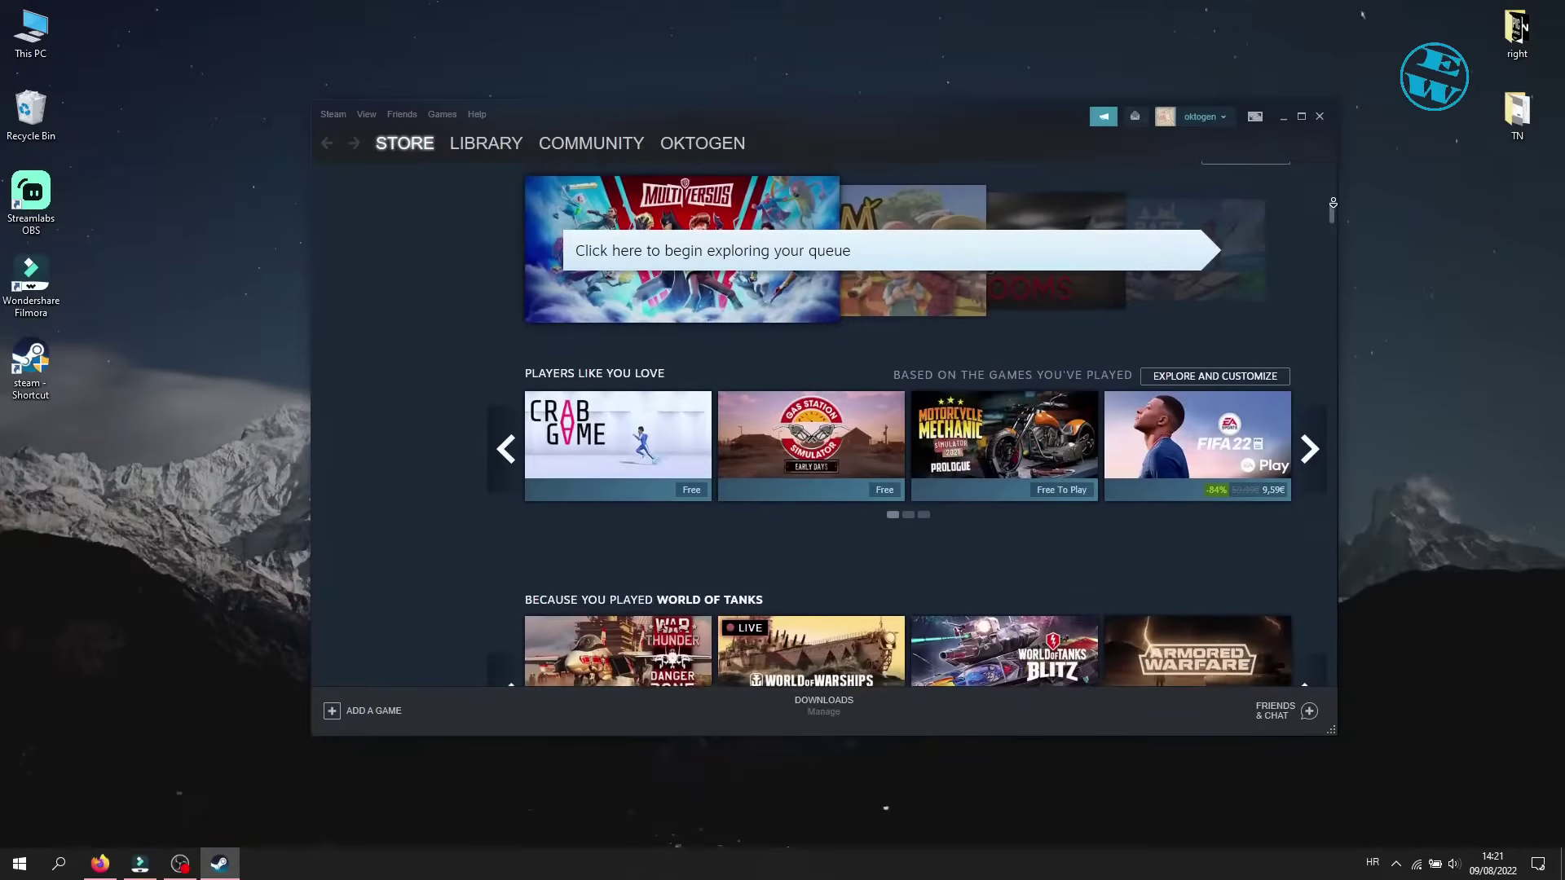
pyautogui.scroll(-2, 1333, 202)
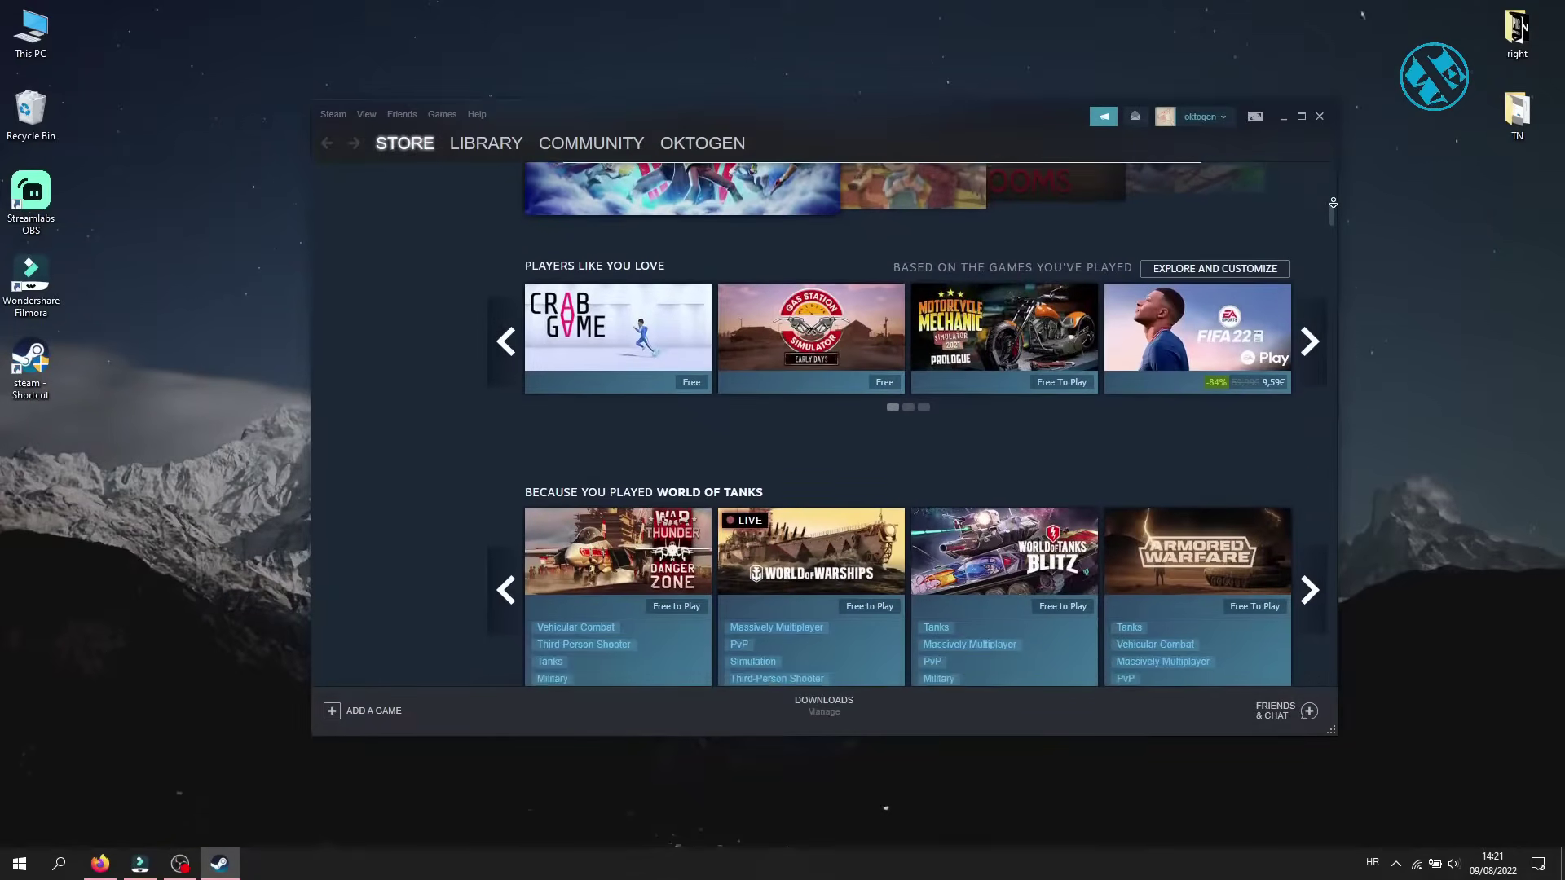
pyautogui.scroll(-1, 1332, 202)
pyautogui.scroll(-4, 1333, 202)
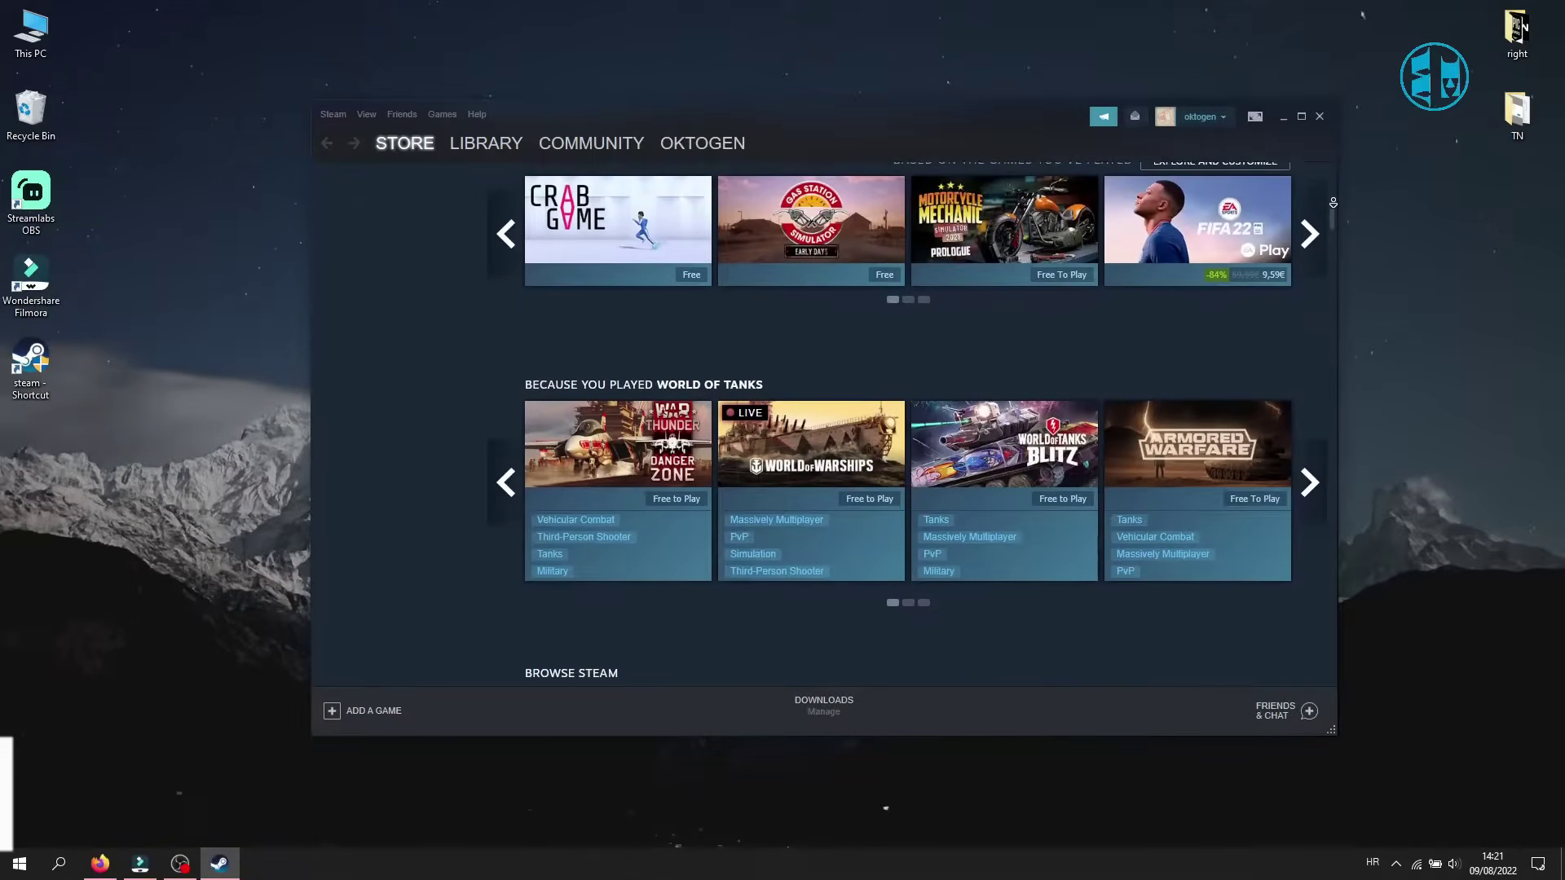
pyautogui.scroll(-4, 1332, 202)
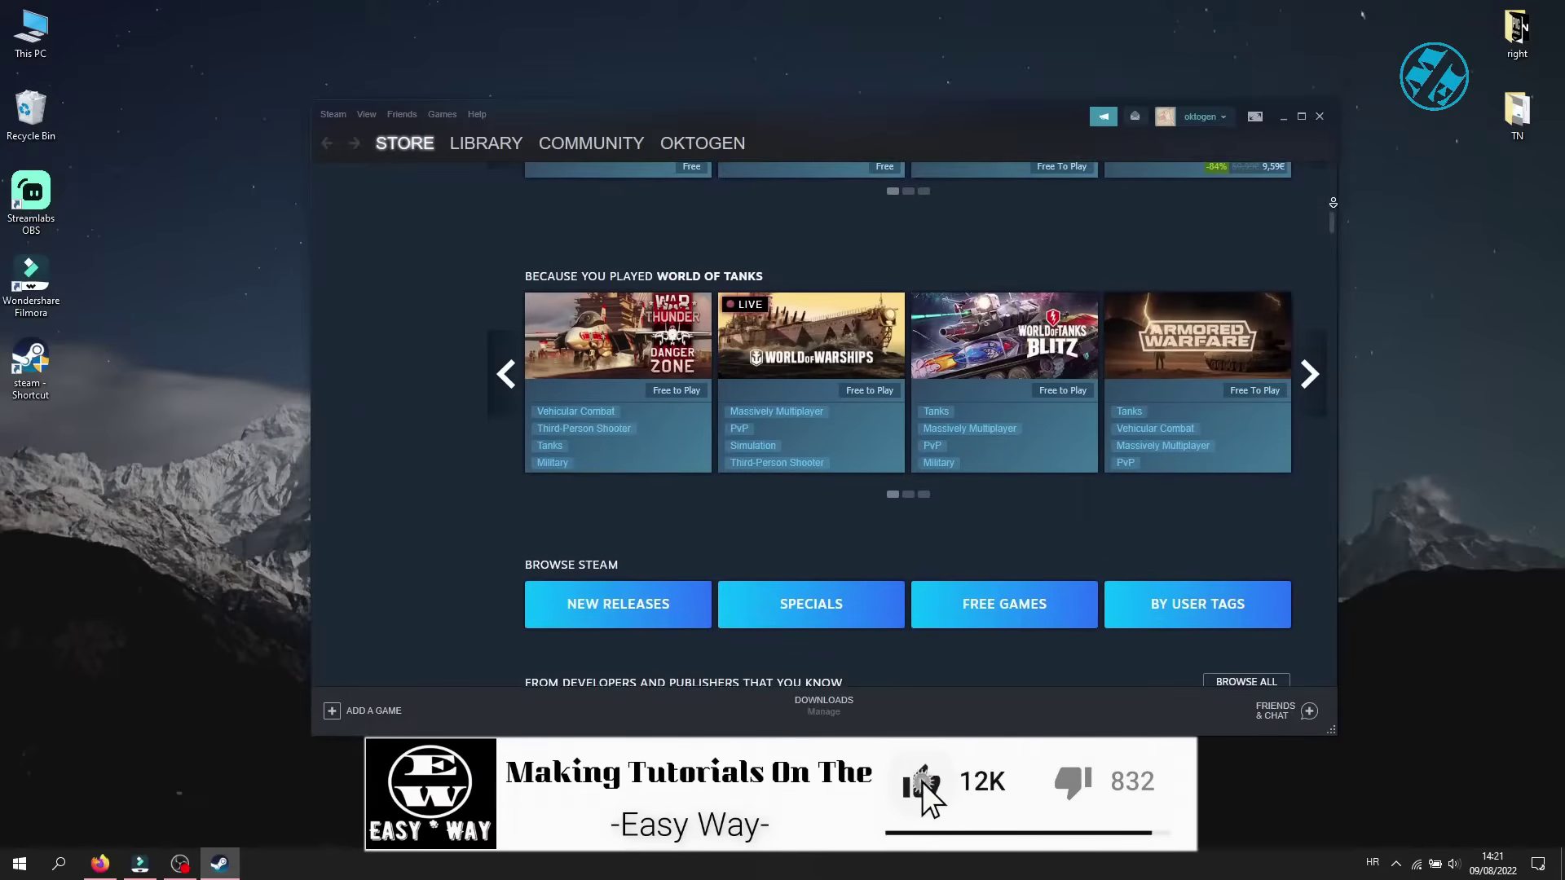
pyautogui.scroll(-4, 1333, 202)
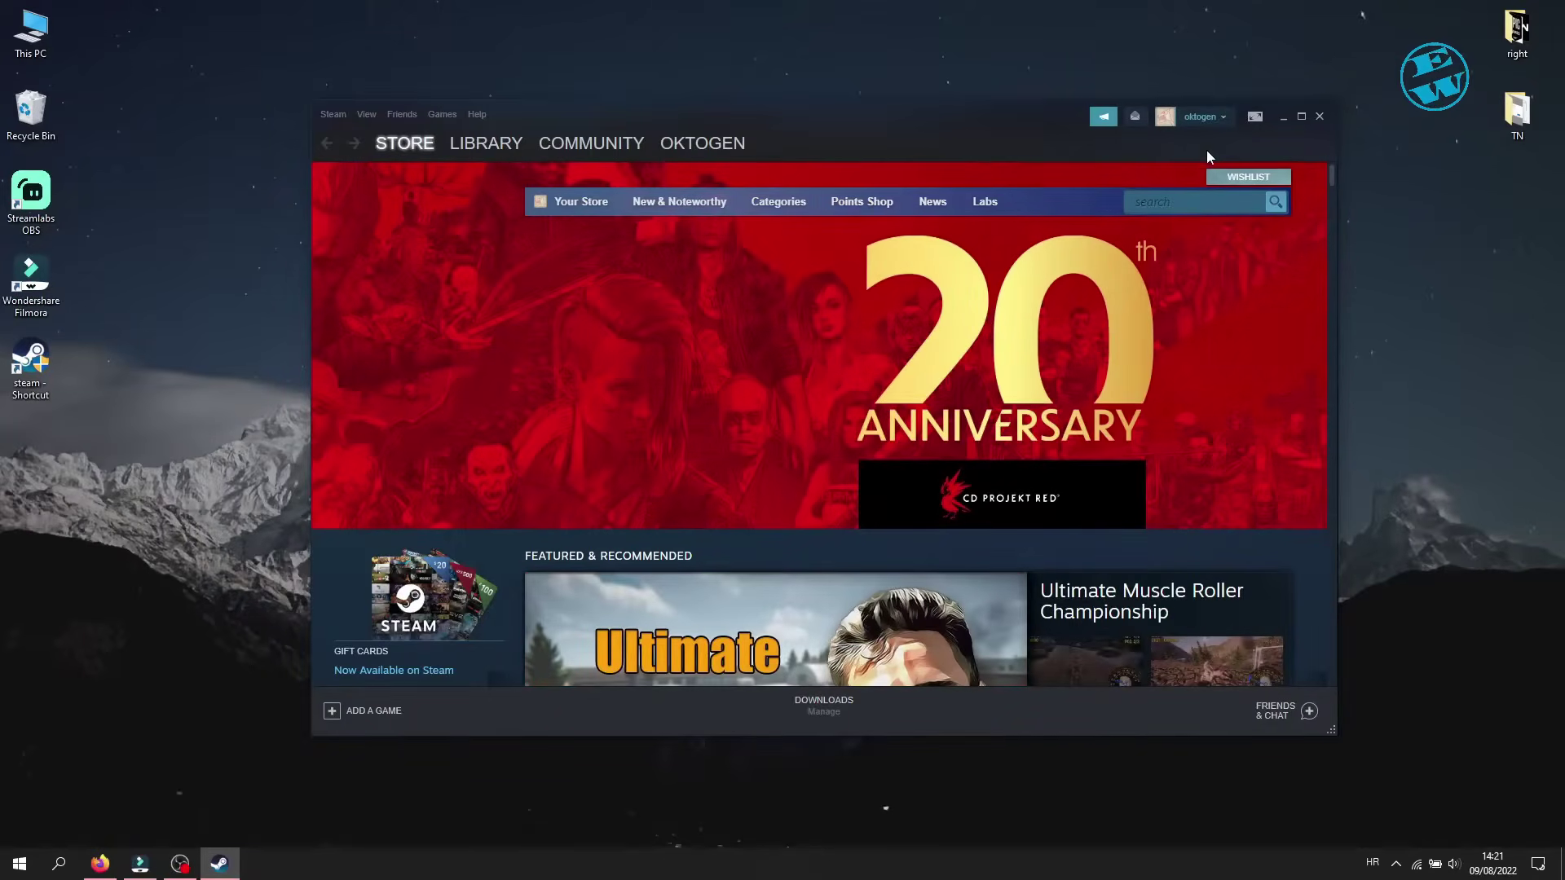
pyautogui.click(1203, 116)
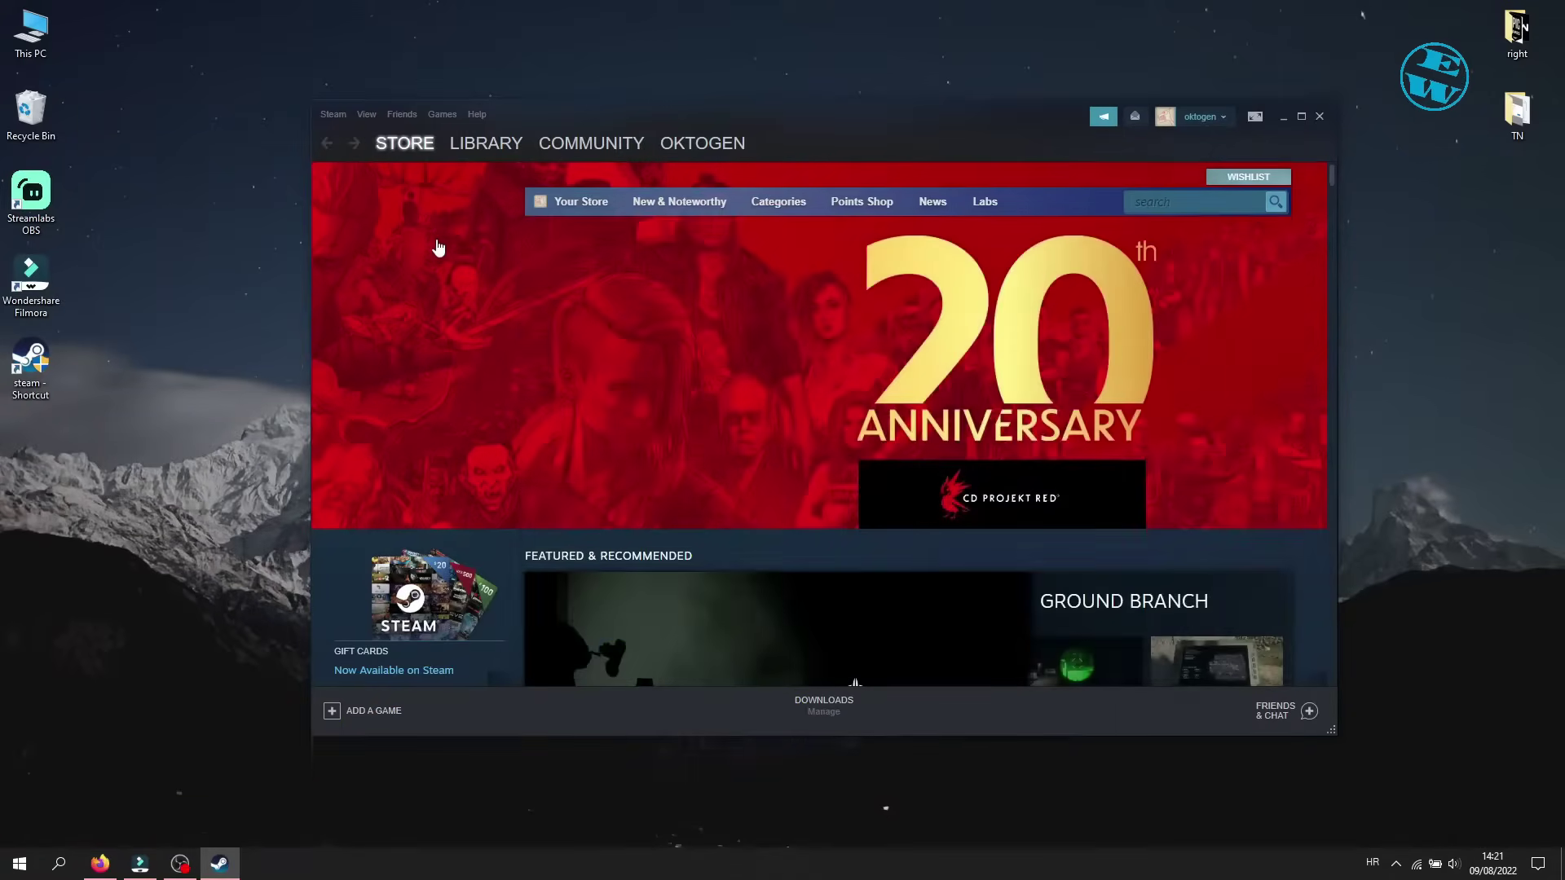
# - Clear Steam's download cache from the download settings and accept having to log in again
pyautogui.click(332, 114)
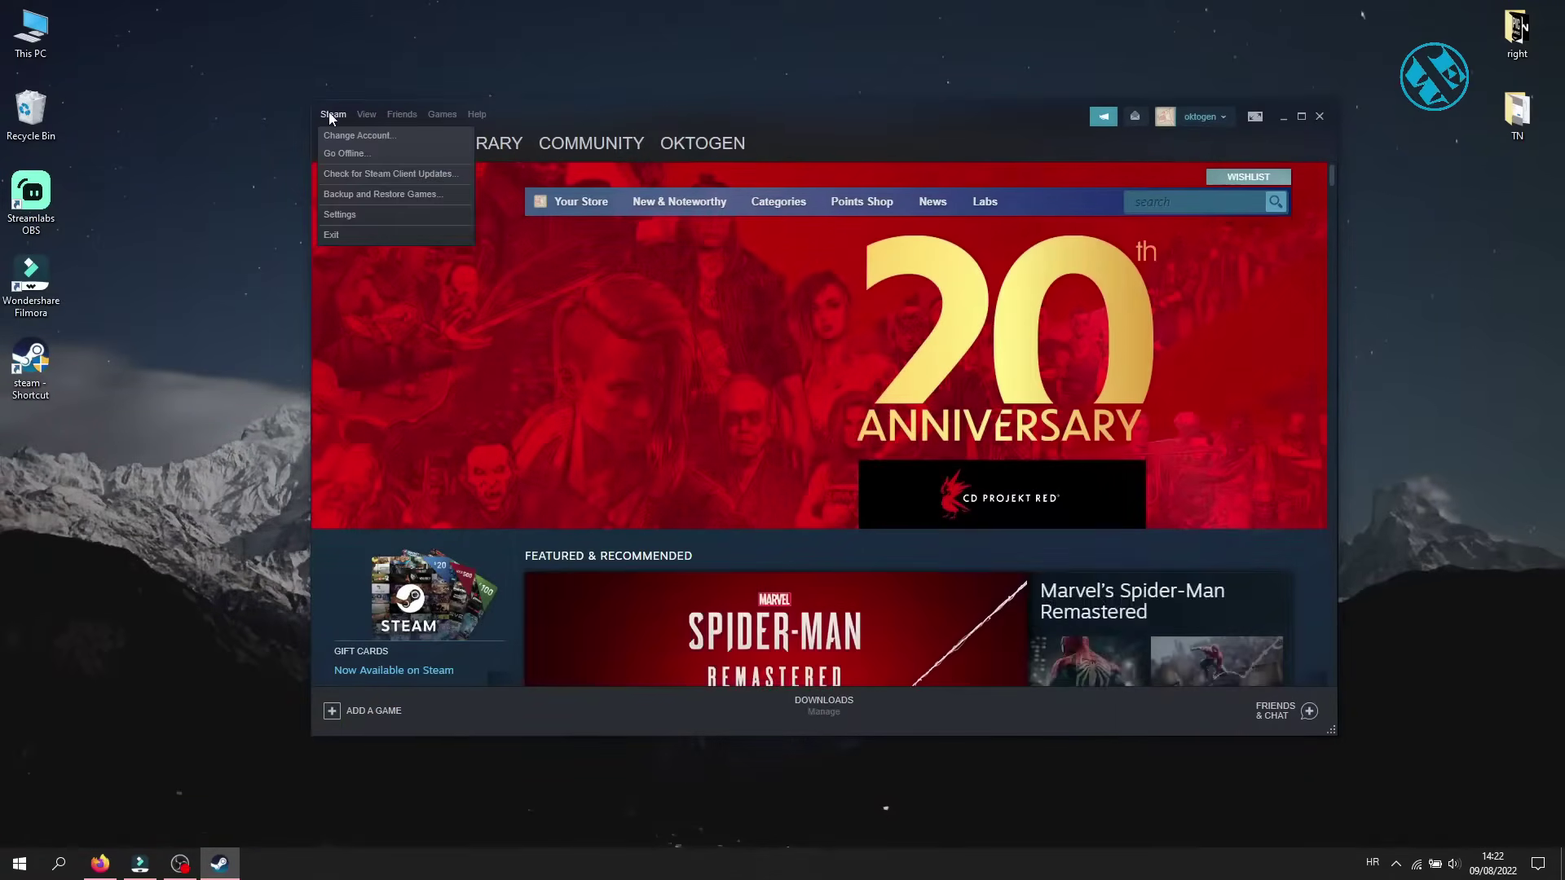
pyautogui.click(334, 214)
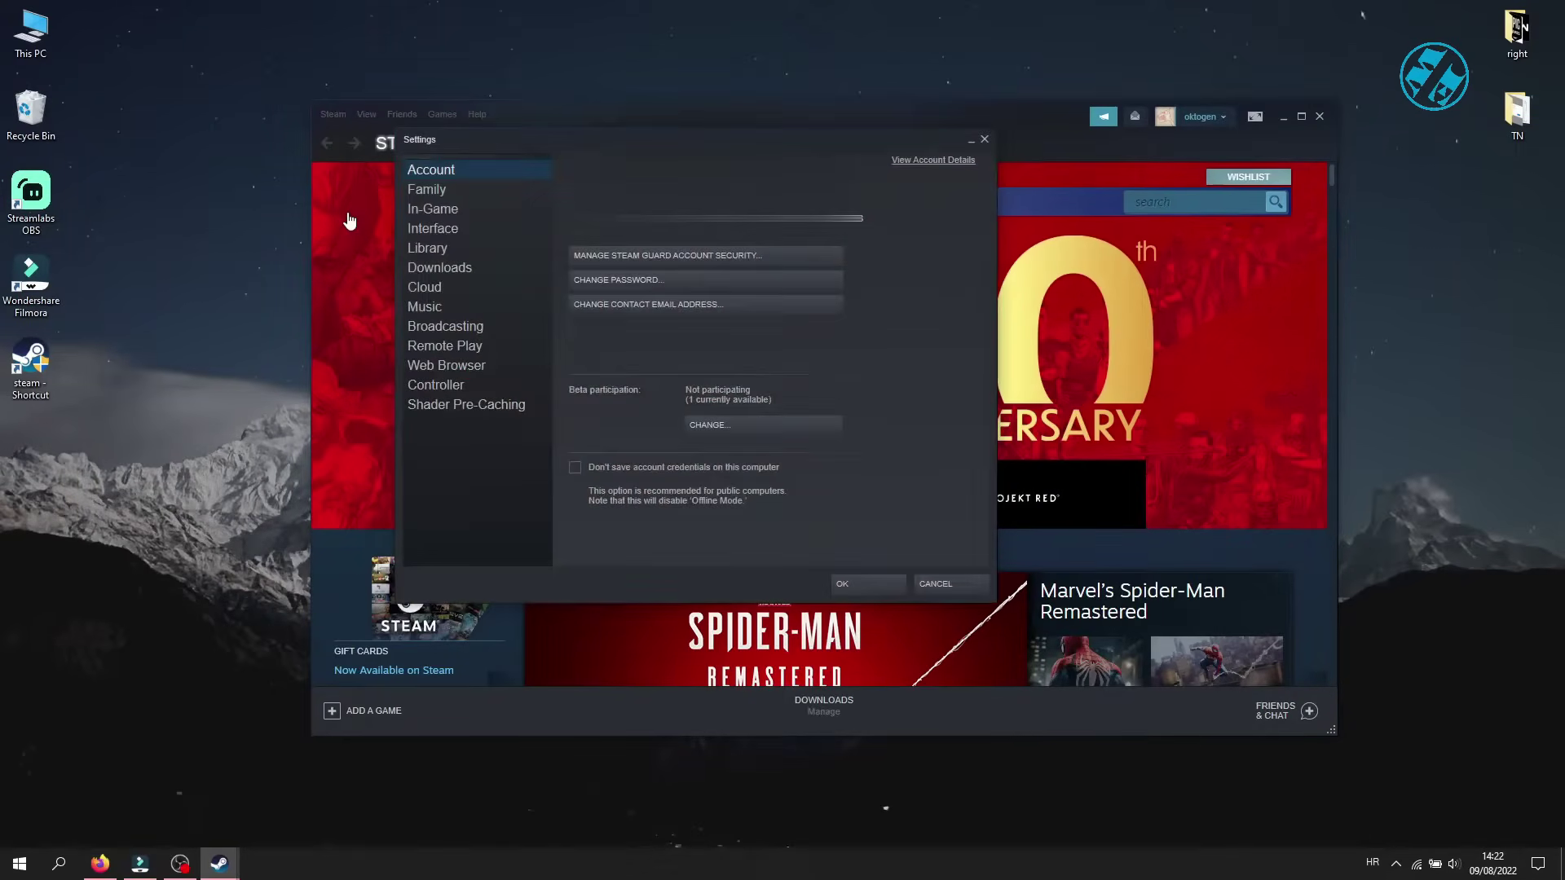
pyautogui.click(437, 269)
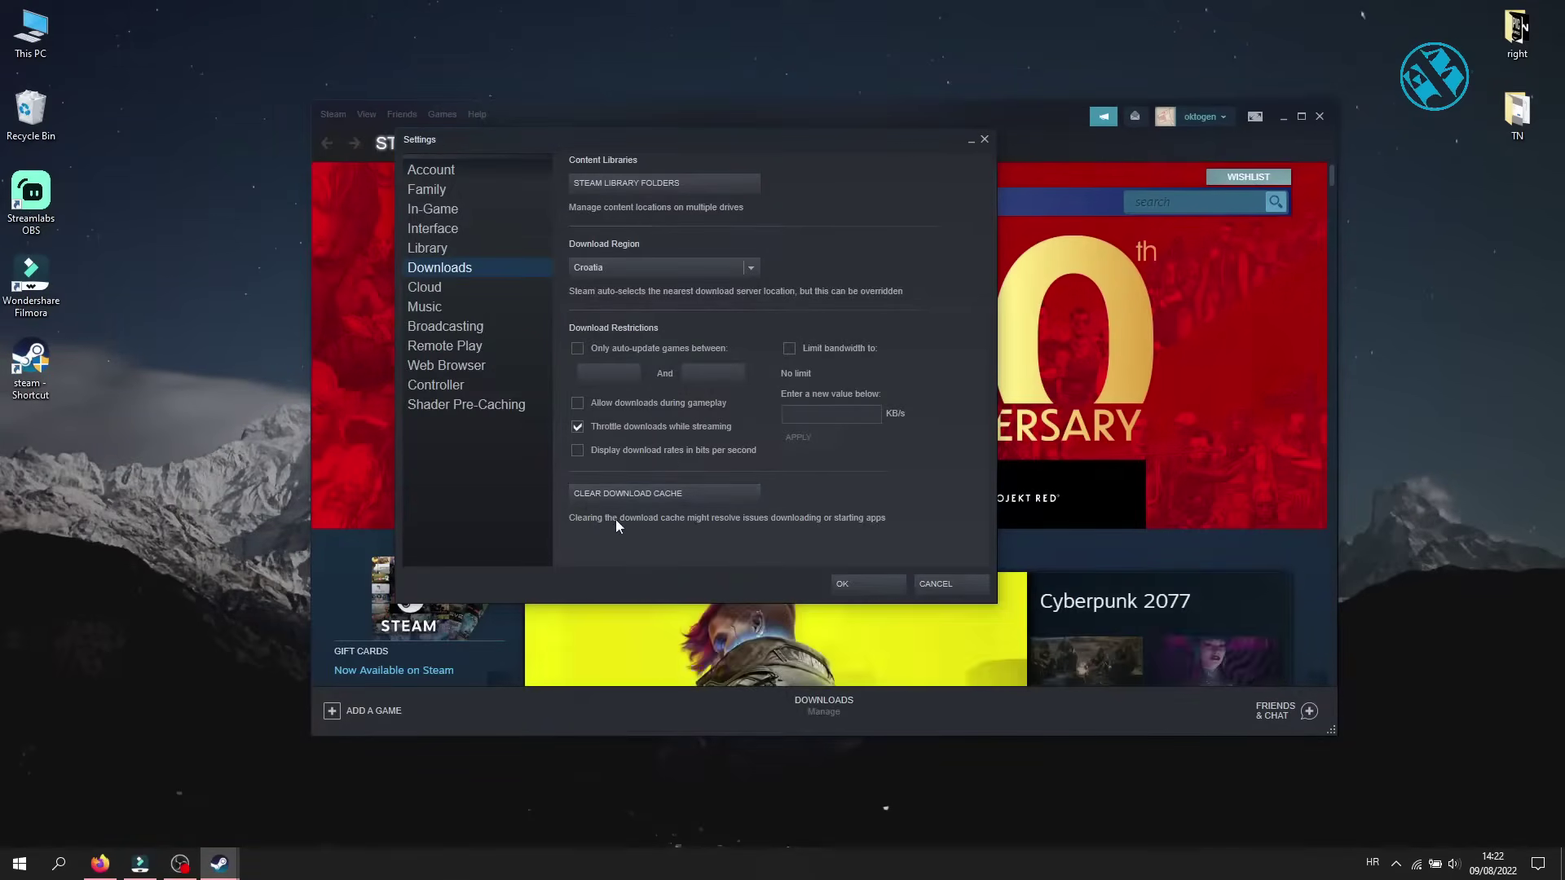
pyautogui.click(649, 494)
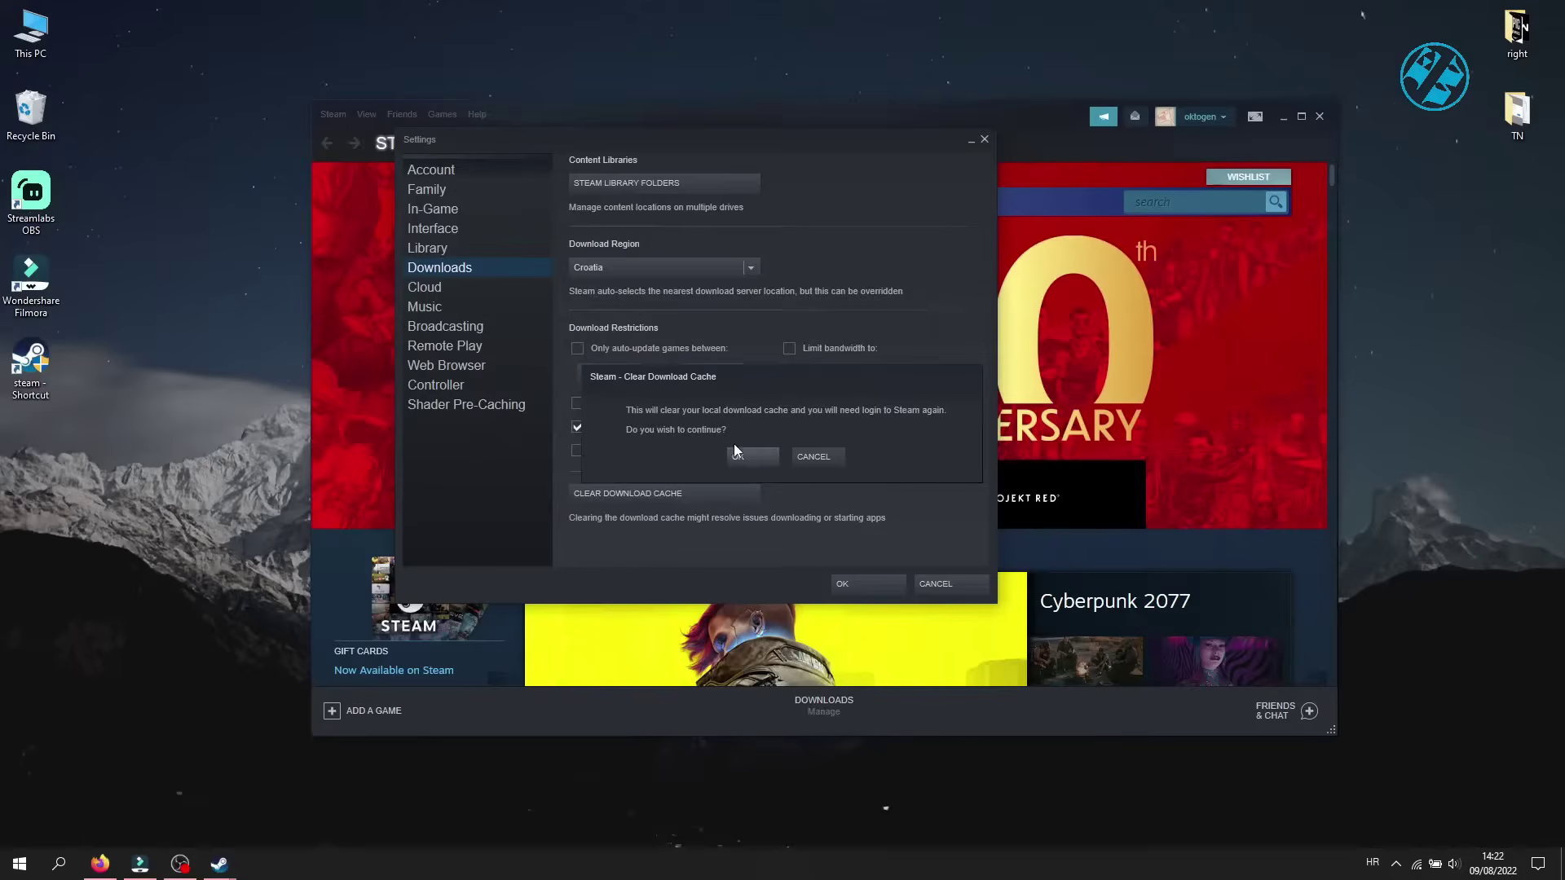
pyautogui.click(741, 457)
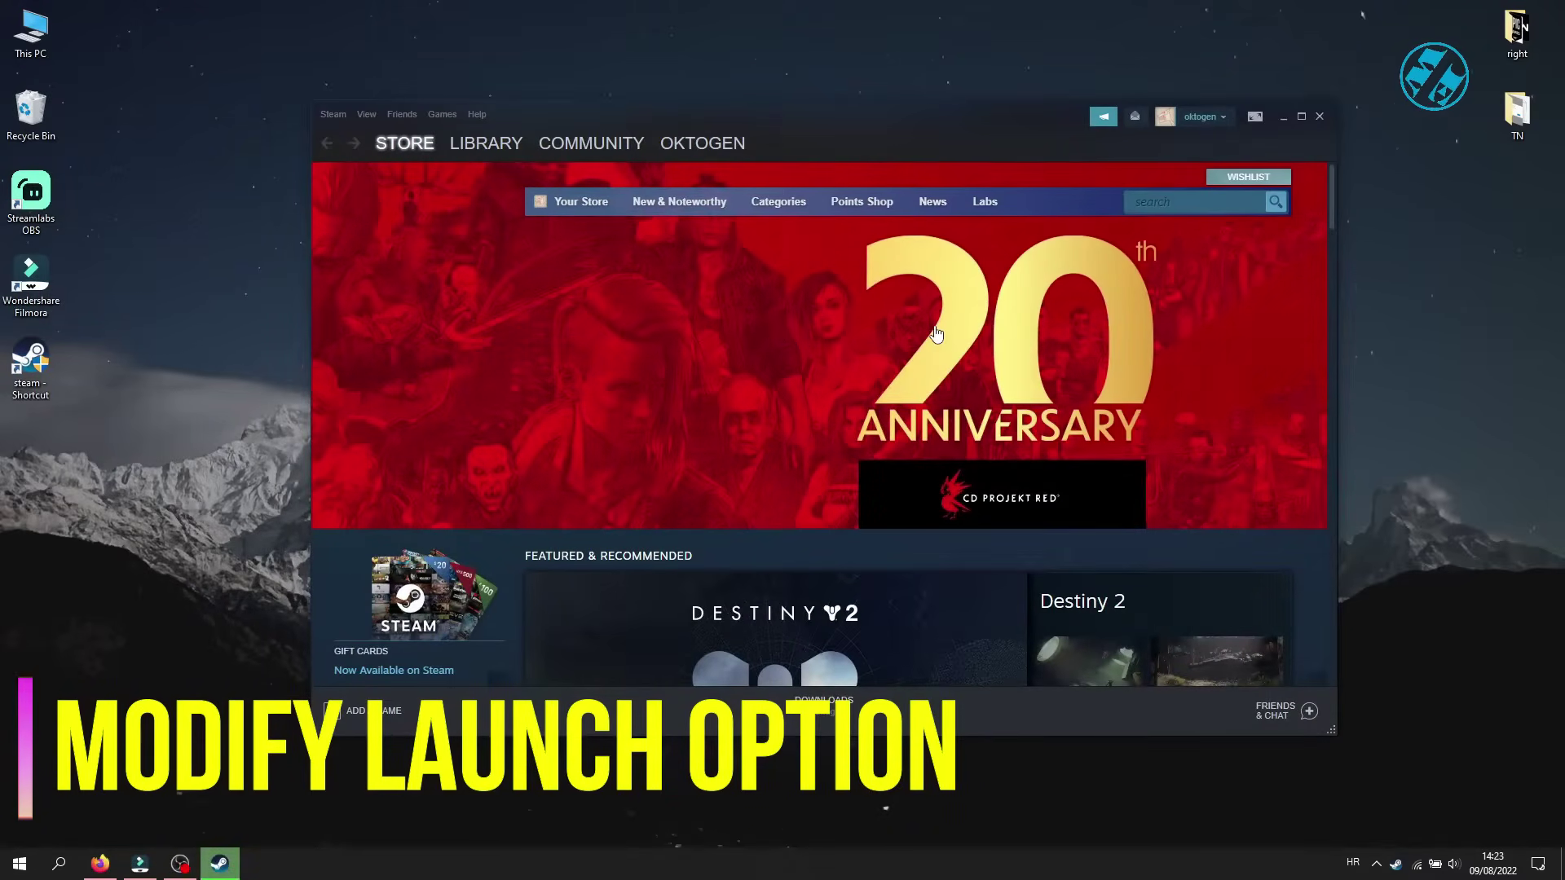
# - Exit Steam completely, including its background process, and delete its shortcut from the desktop
pyautogui.click(1318, 117)
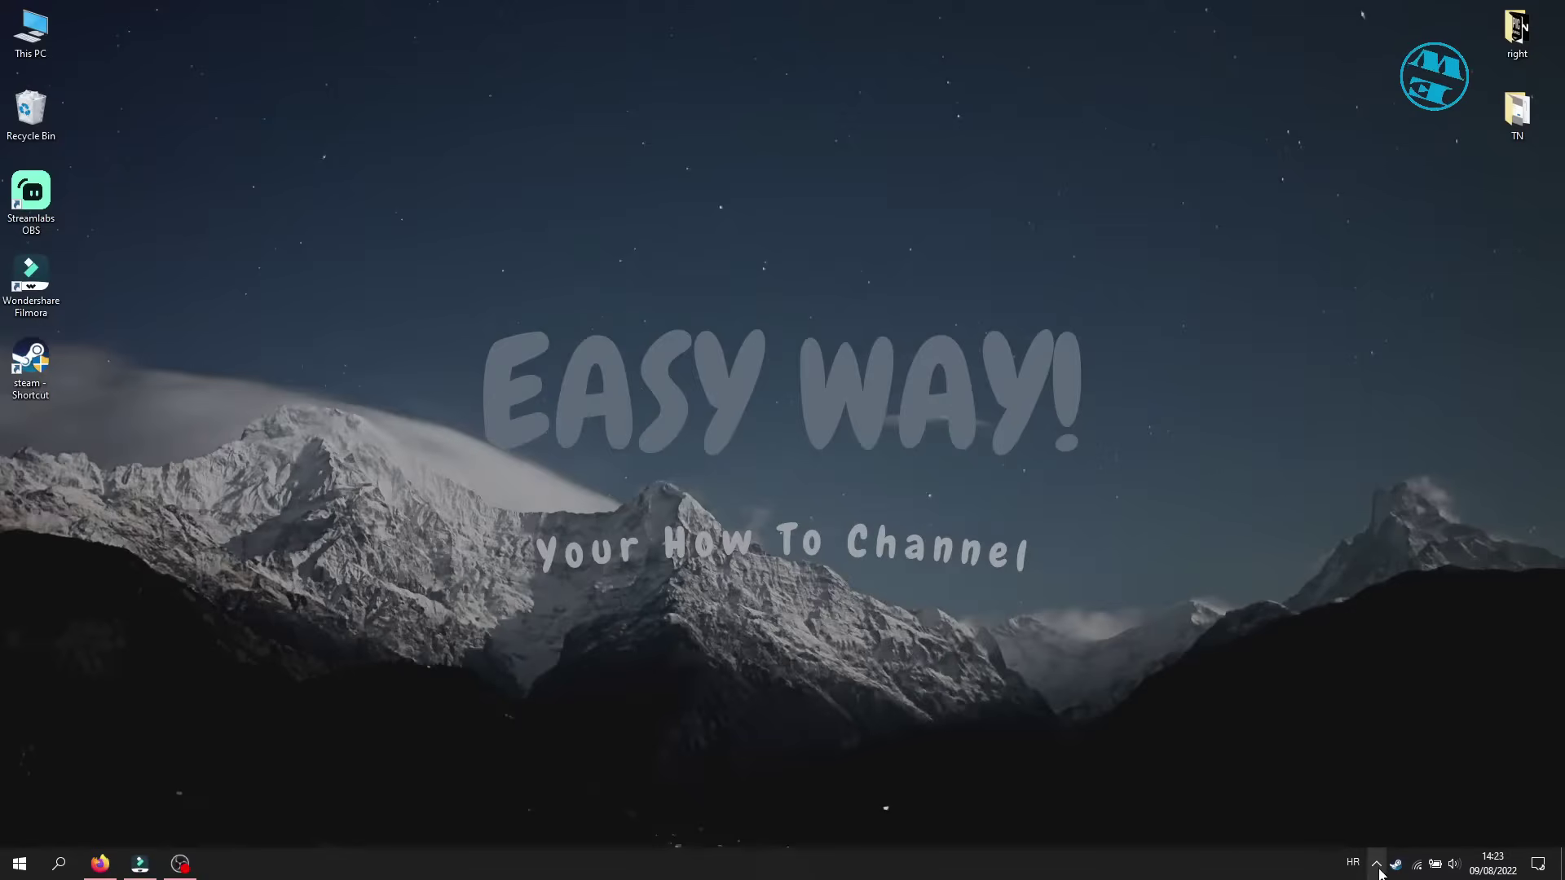
pyautogui.click(1377, 868)
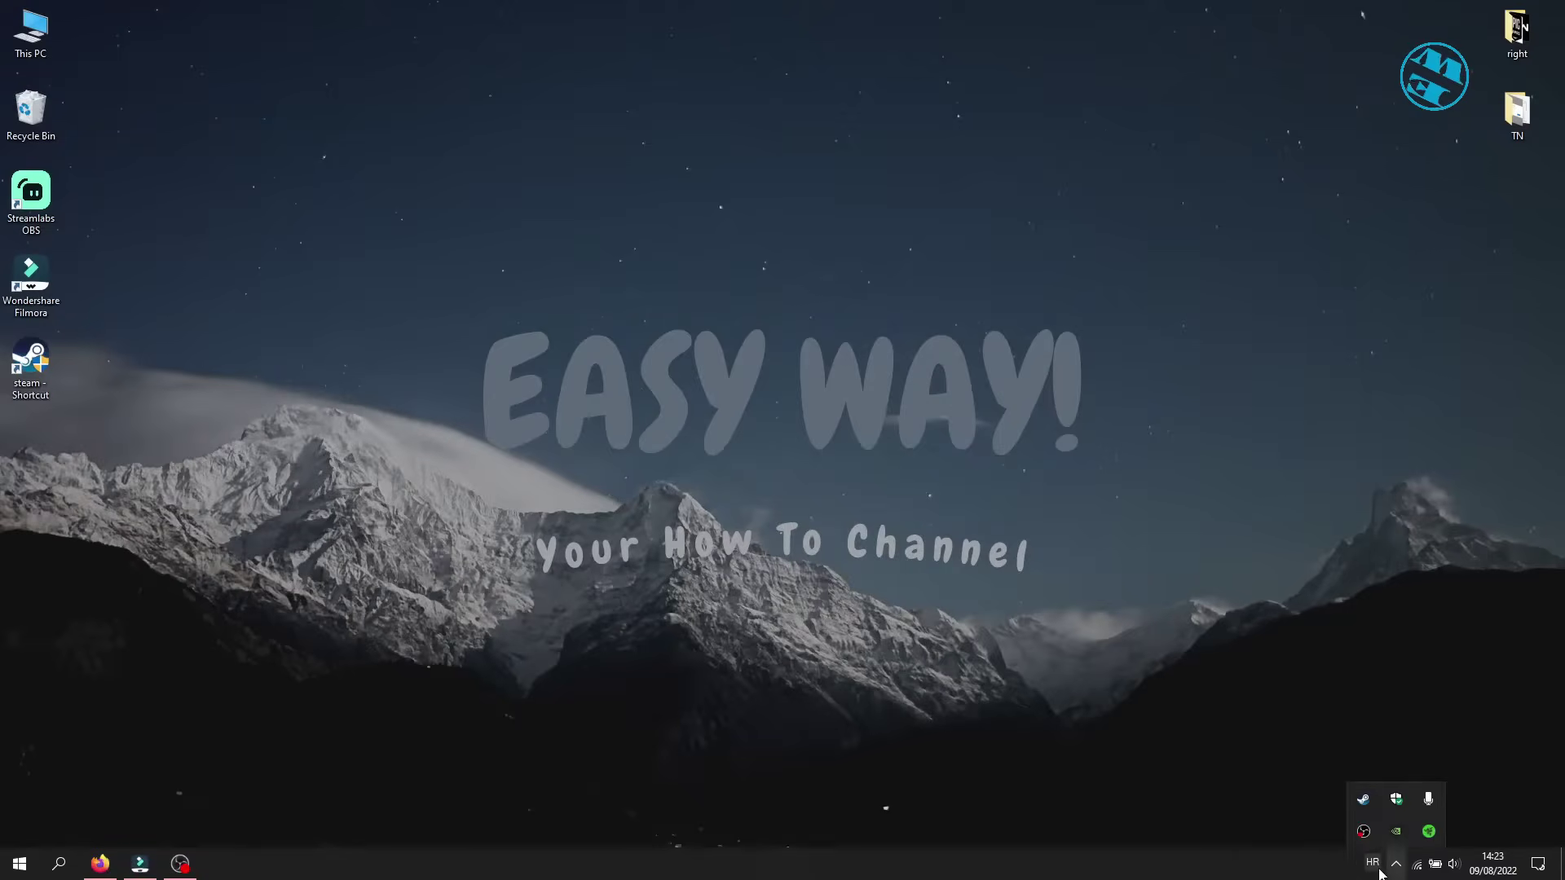
pyautogui.rightClick(1364, 801)
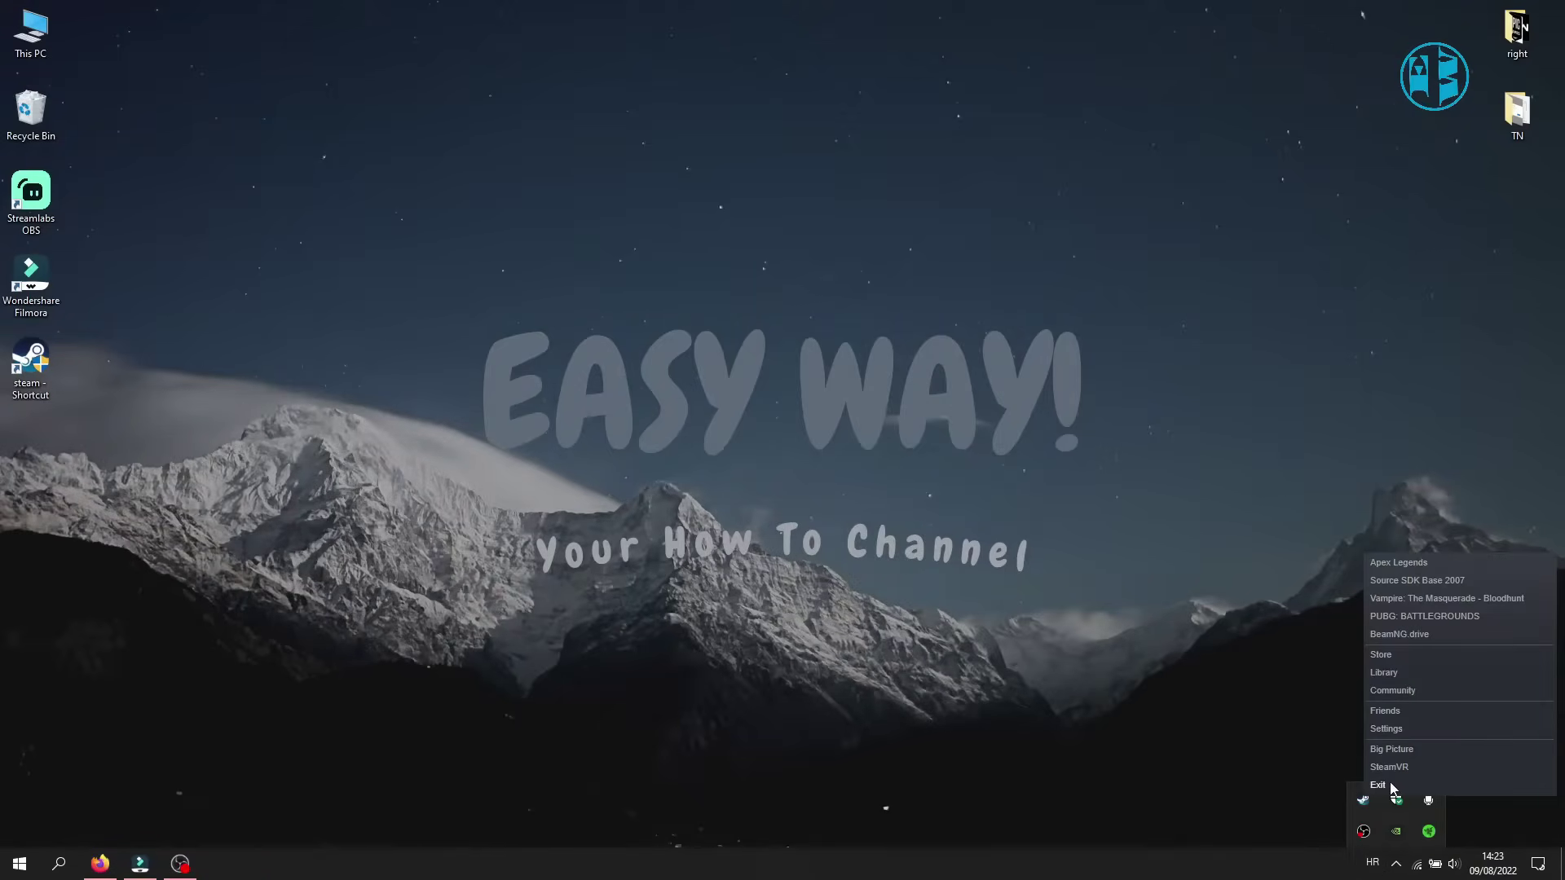
pyautogui.click(1379, 785)
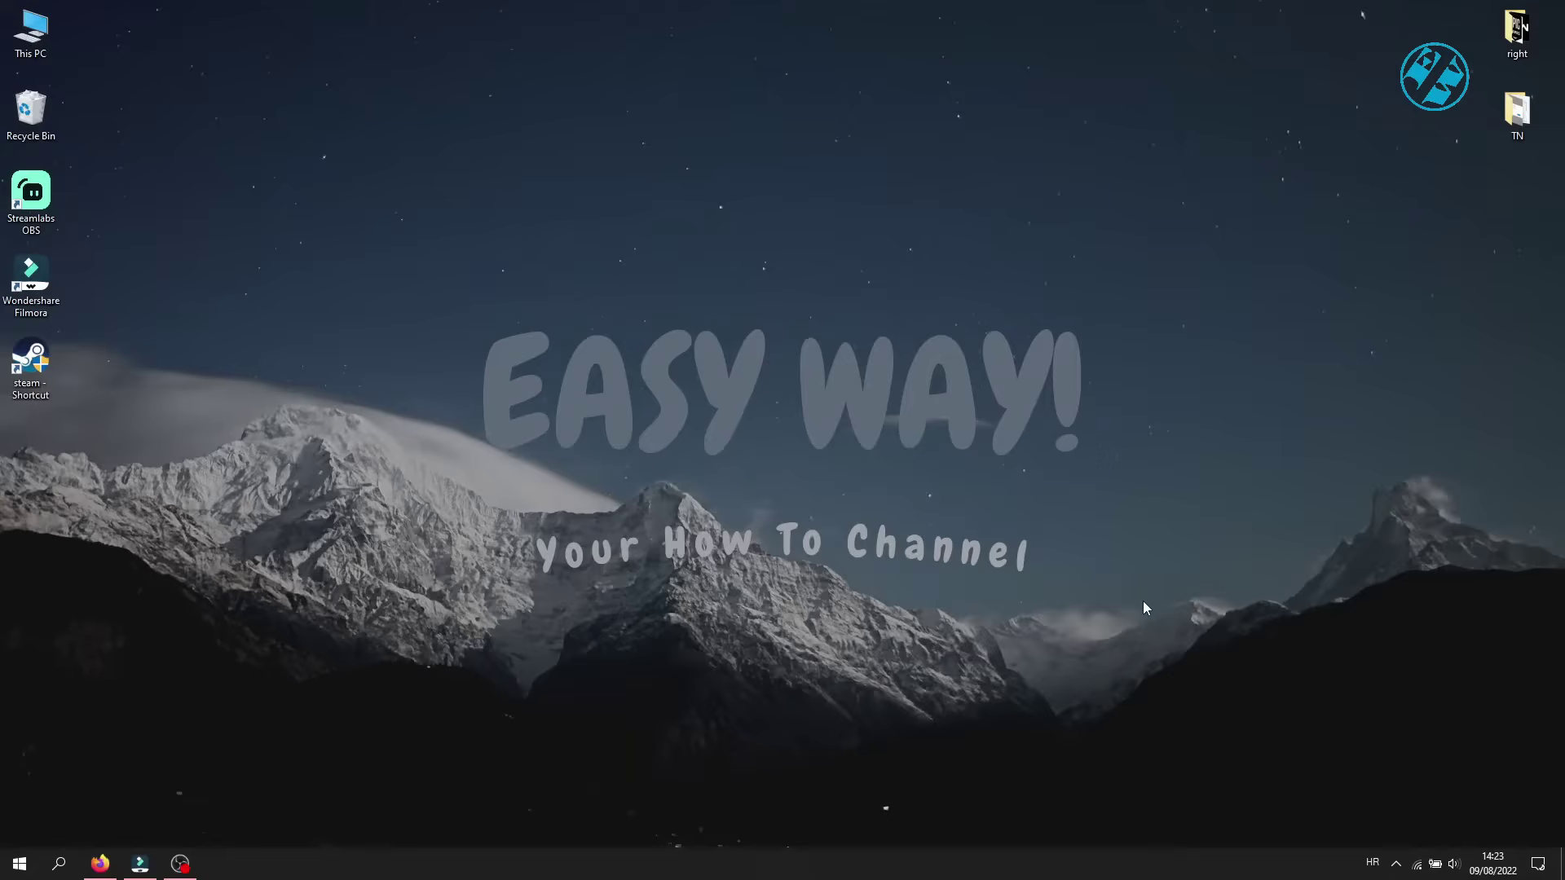
pyautogui.rightClick(33, 363)
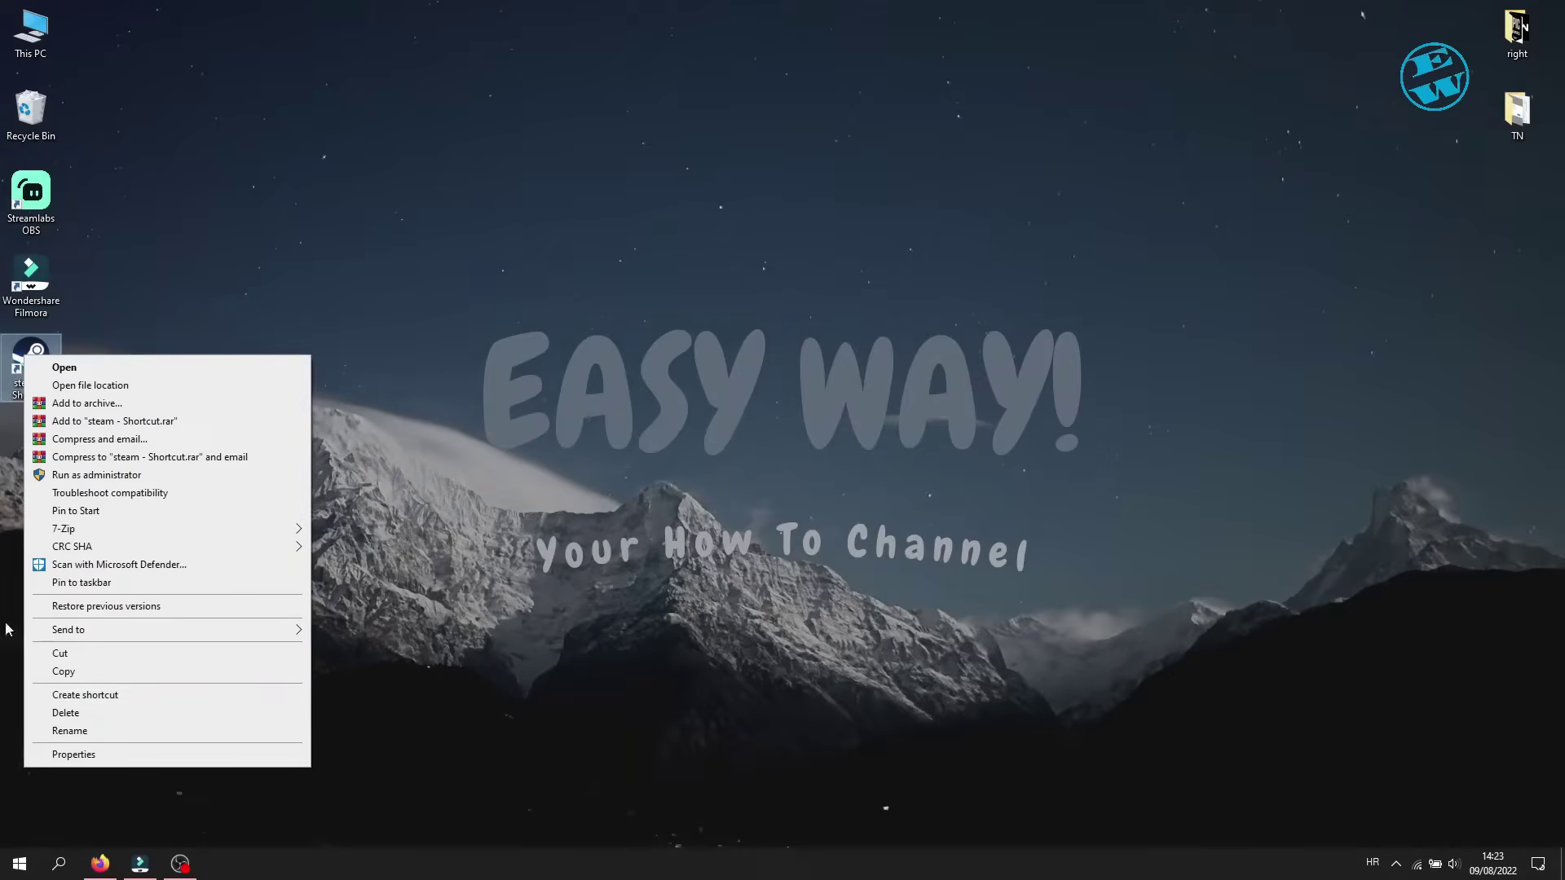
pyautogui.click(78, 714)
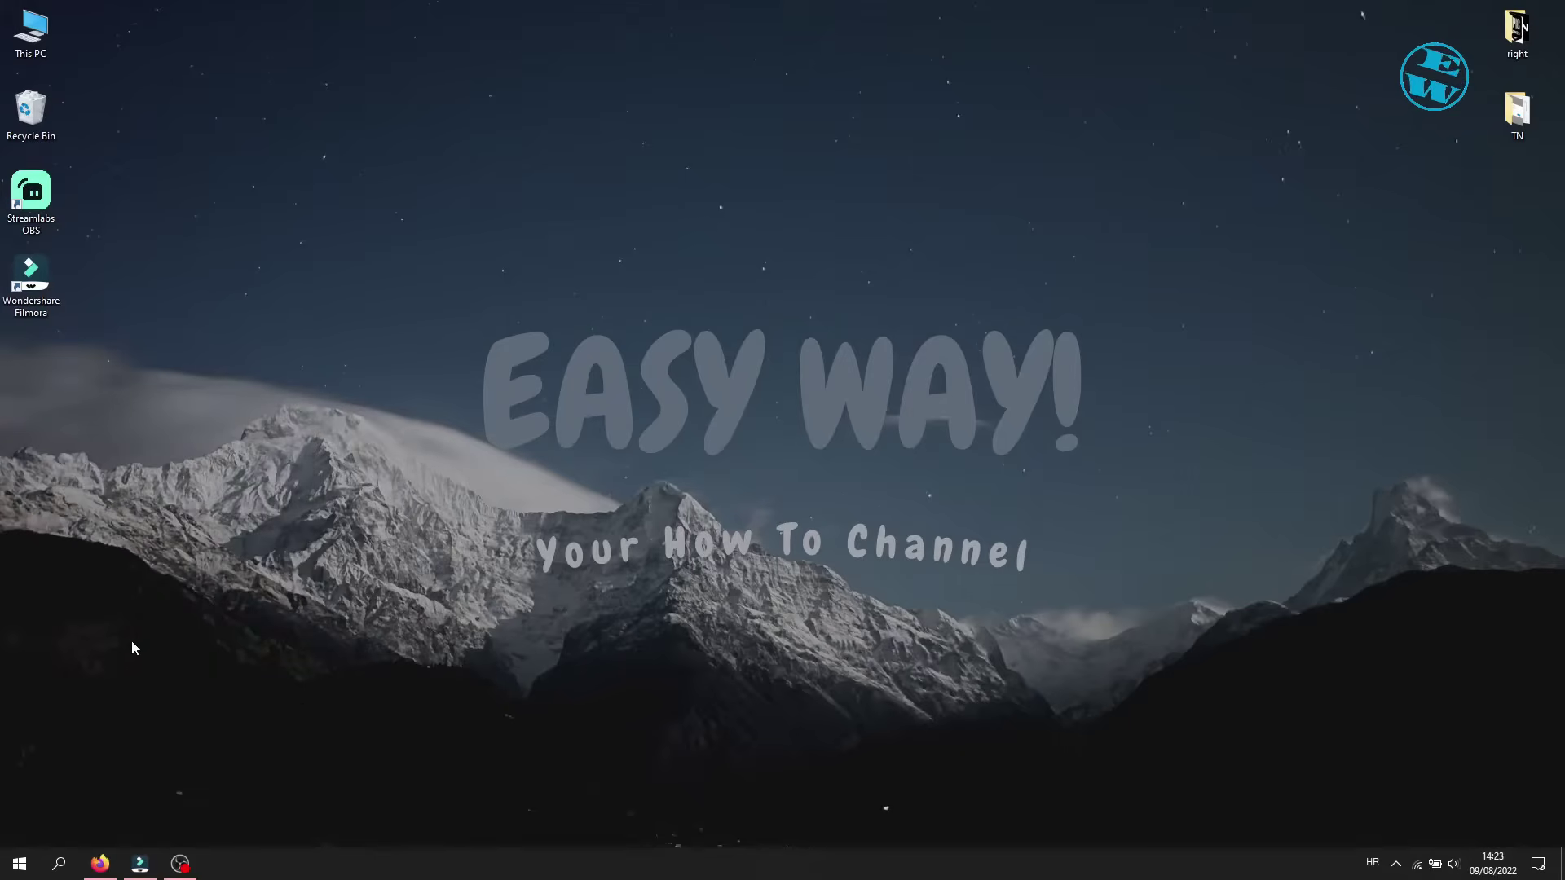
# - Search Windows for "steam" and follow the app's file location through its Start Menu shortcut to the Steam installation folder
pyautogui.rightClick(20, 863)
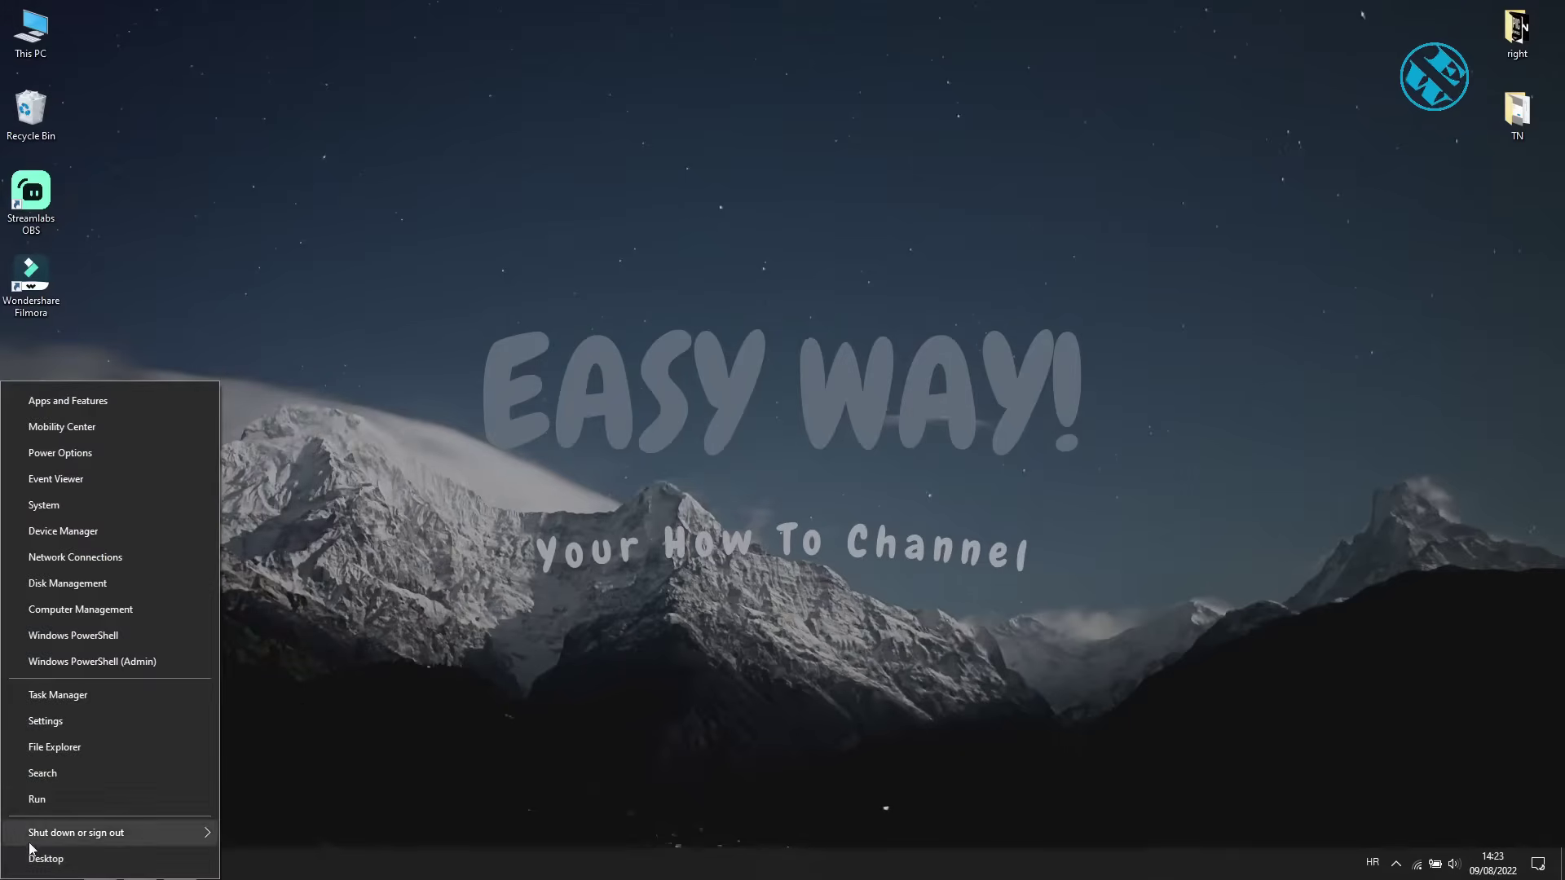
pyautogui.click(53, 773)
pyautogui.write('s')
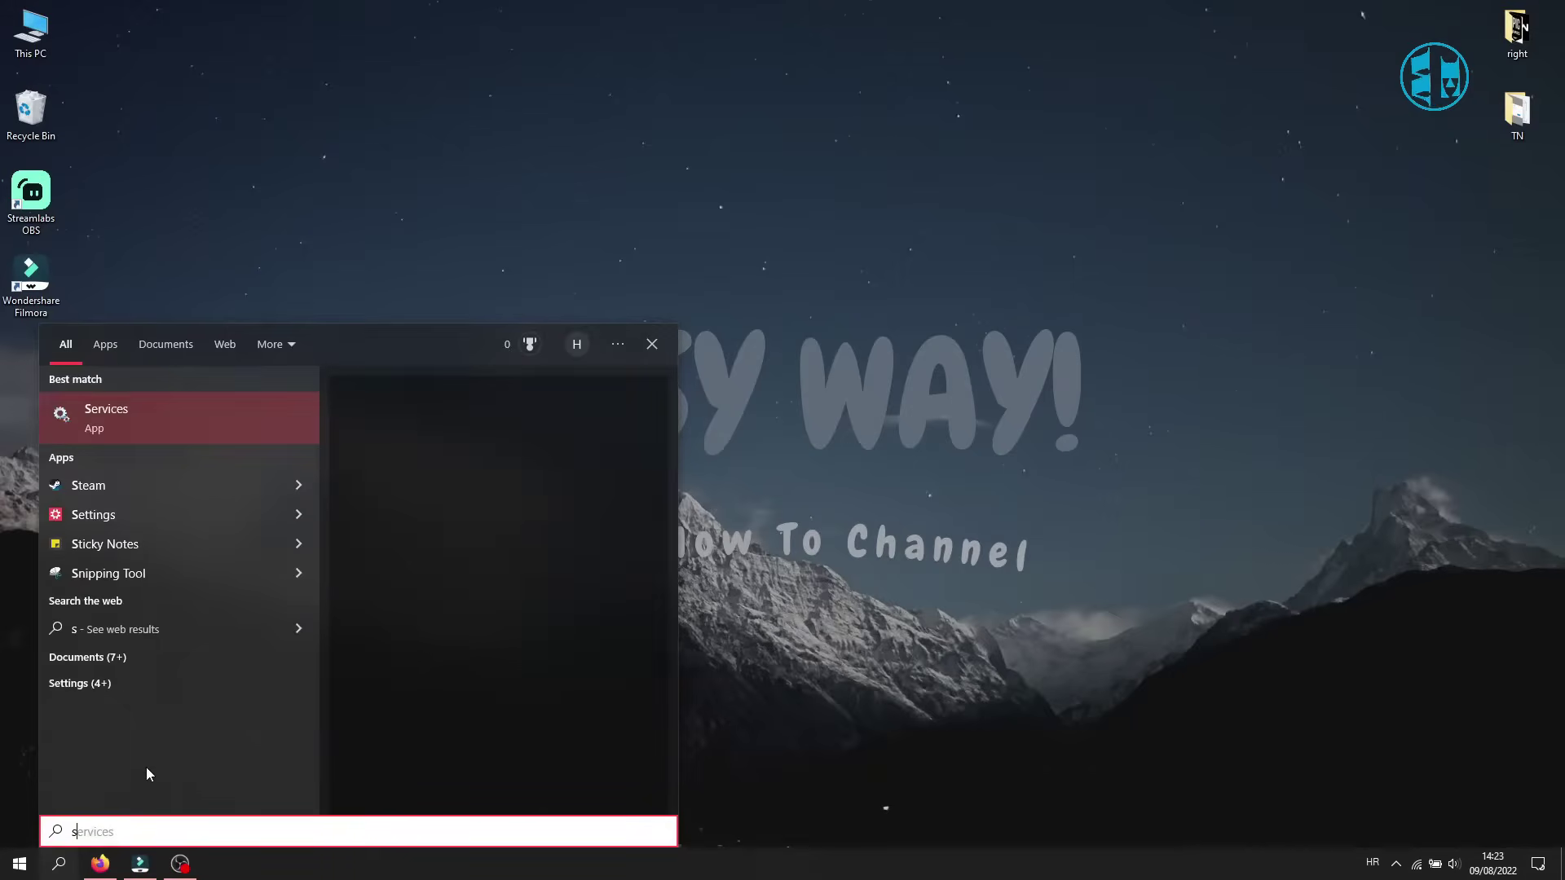
pyautogui.write('team')
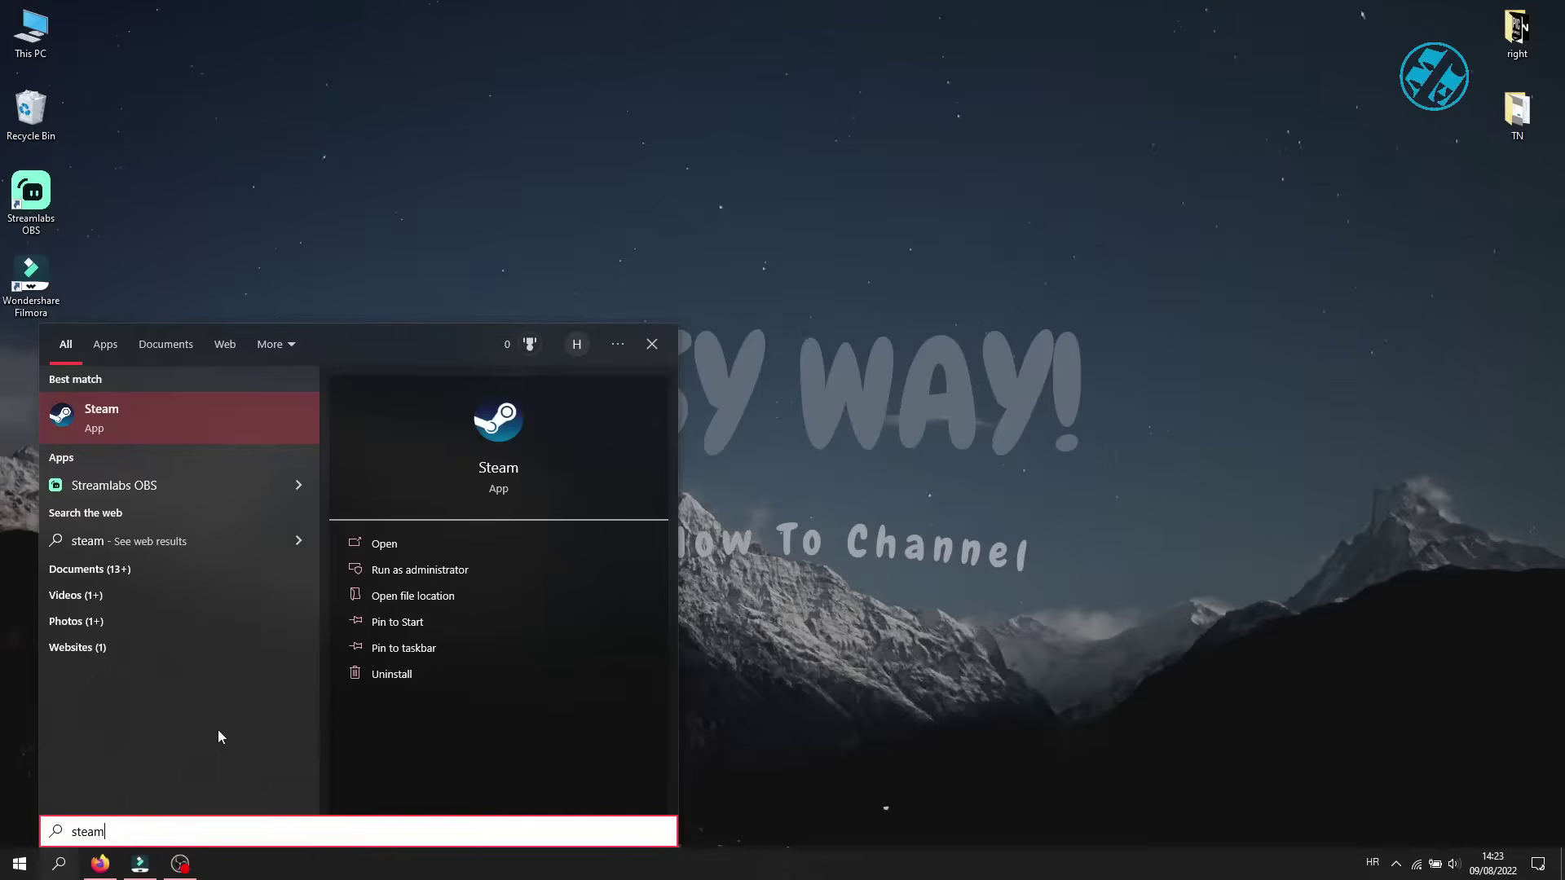
pyautogui.rightClick(142, 426)
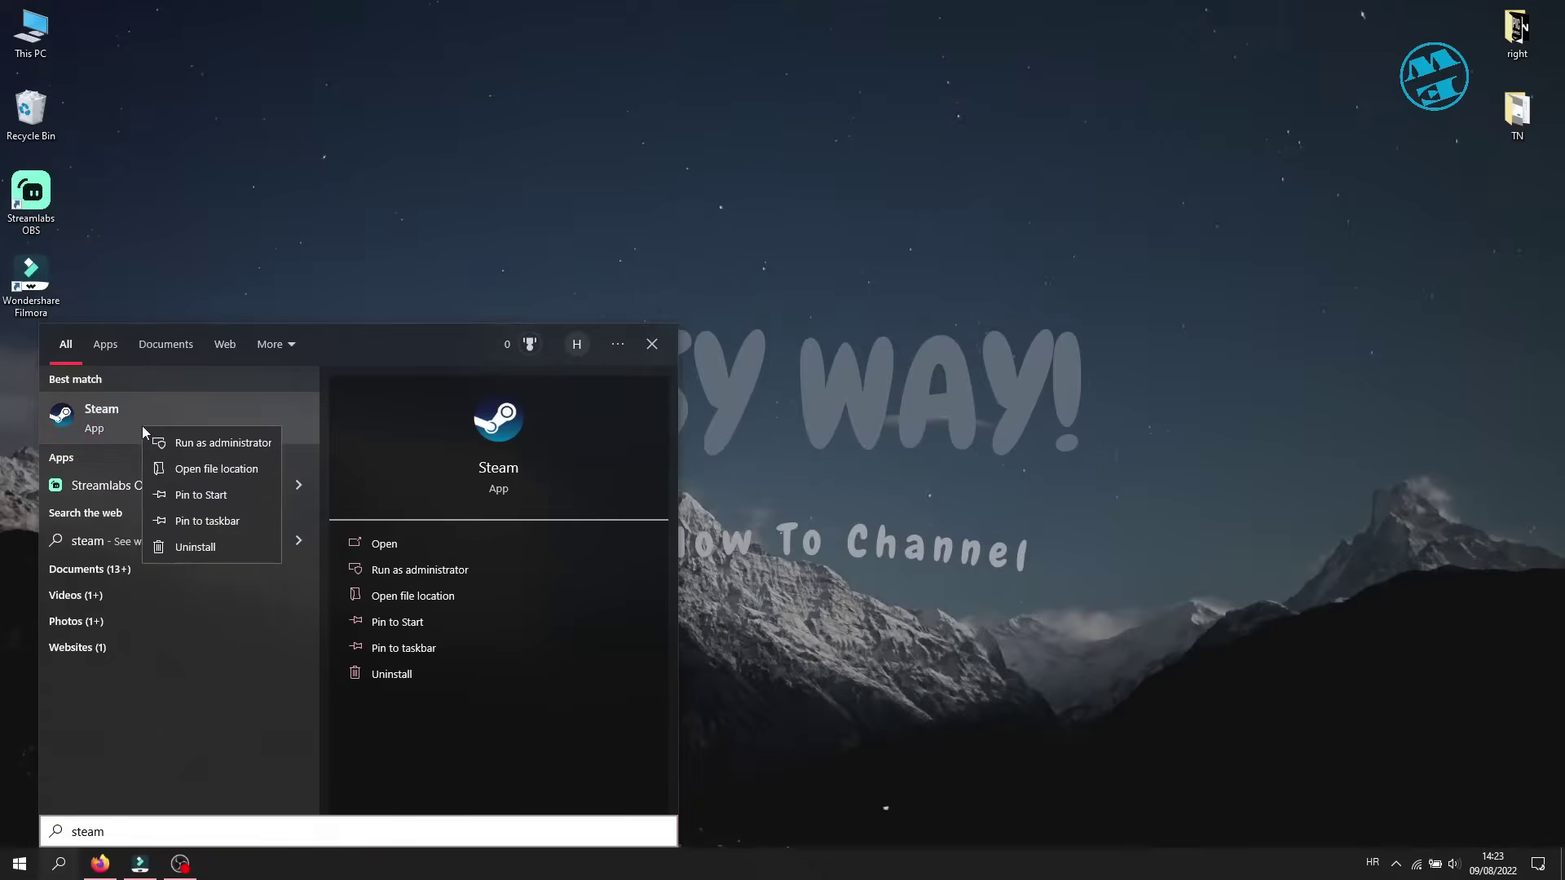
pyautogui.click(229, 470)
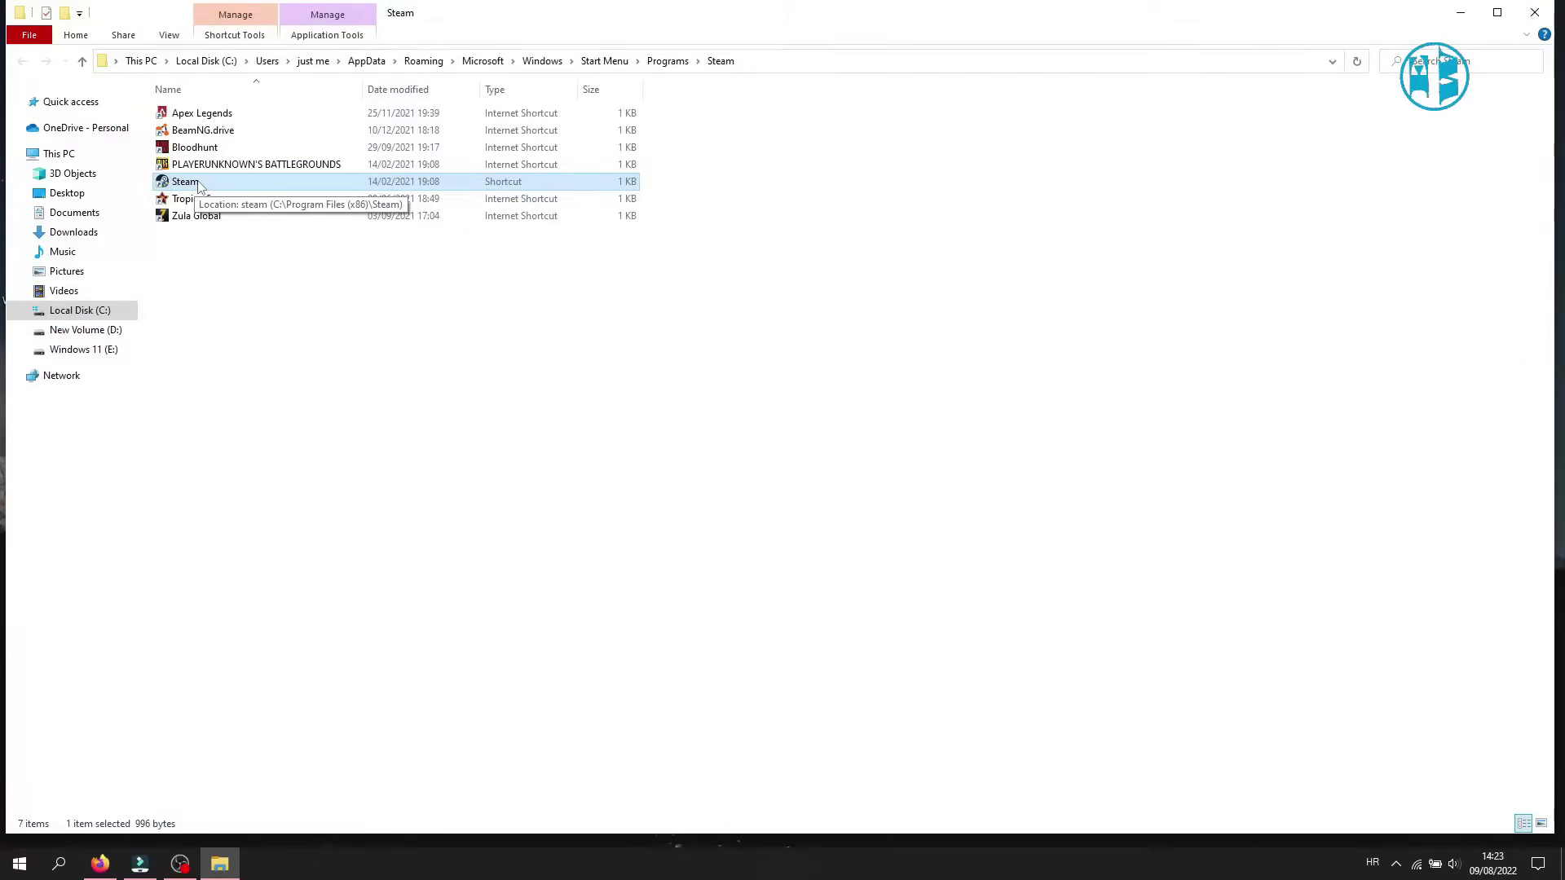
pyautogui.rightClick(198, 184)
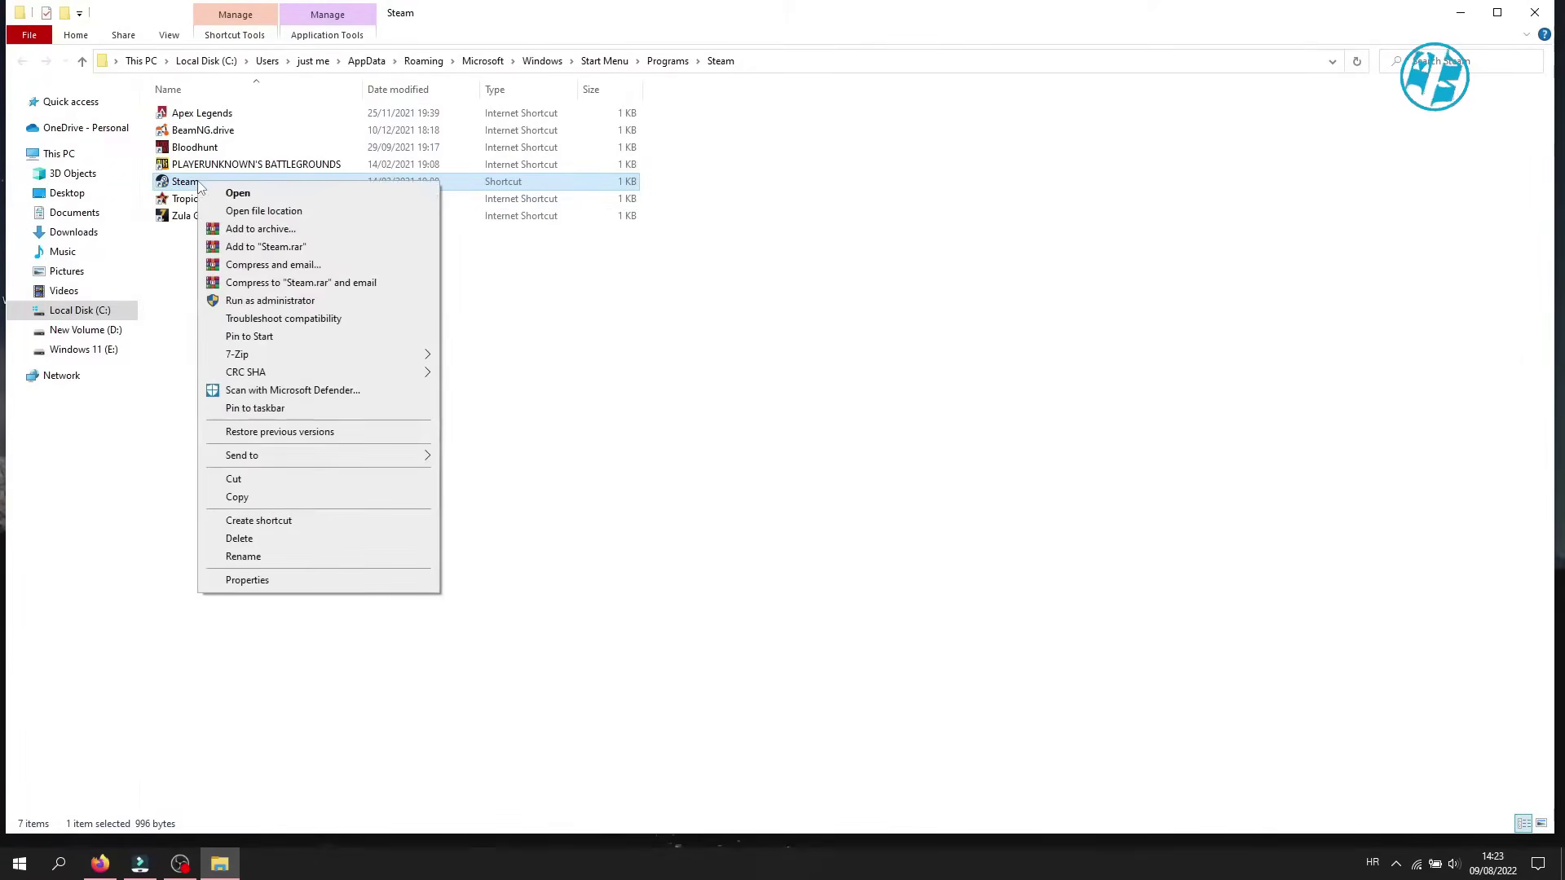
pyautogui.click(276, 212)
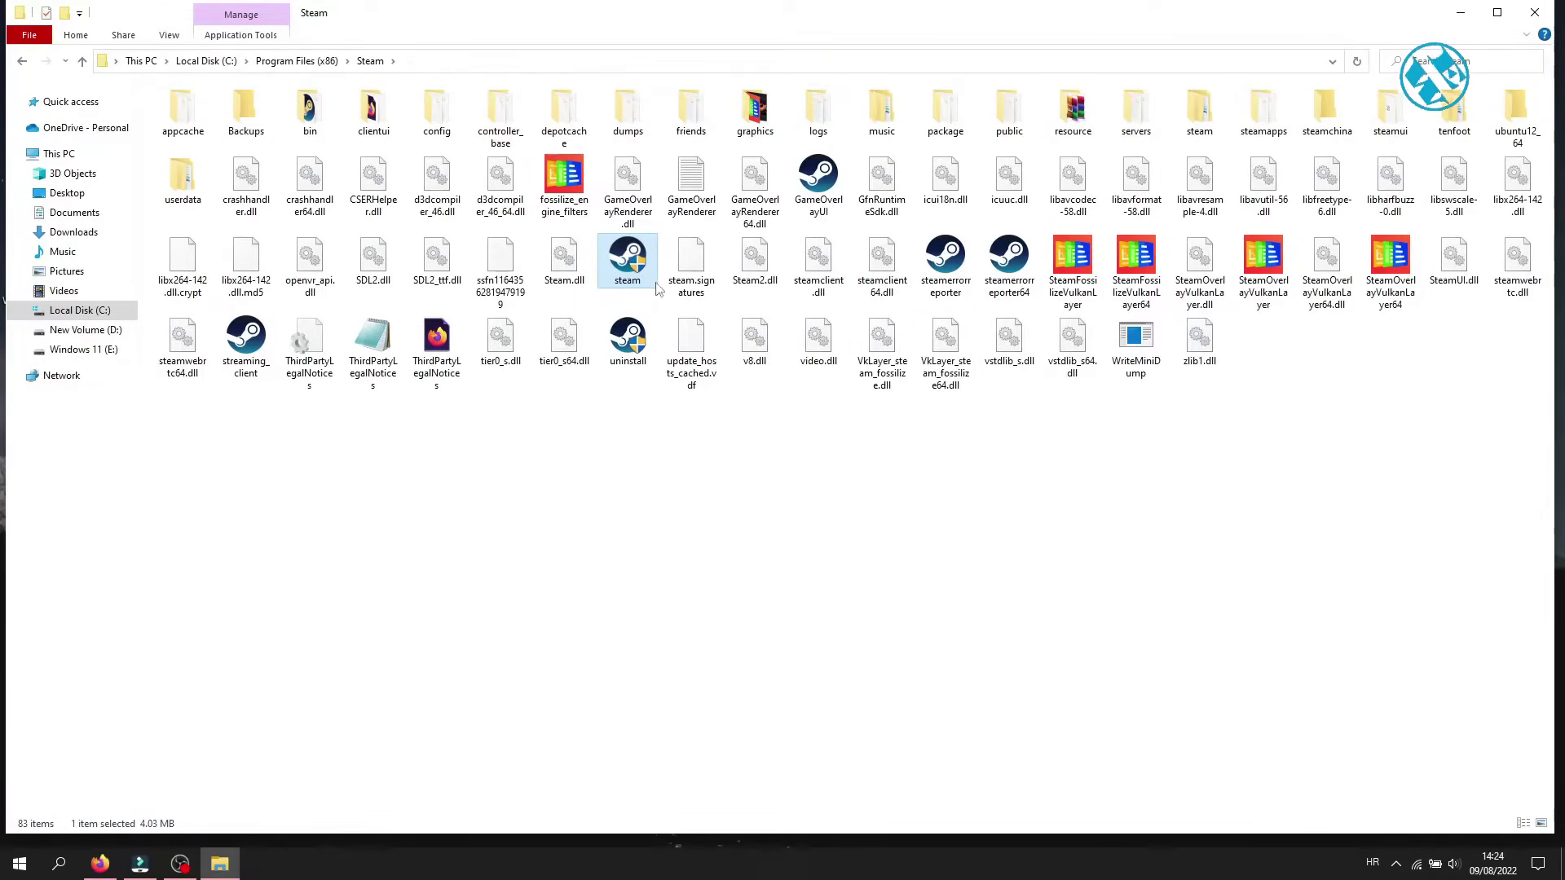
# - Create a desktop shortcut for the steam application in the Steam installation folder and close the folder window
pyautogui.rightClick(632, 260)
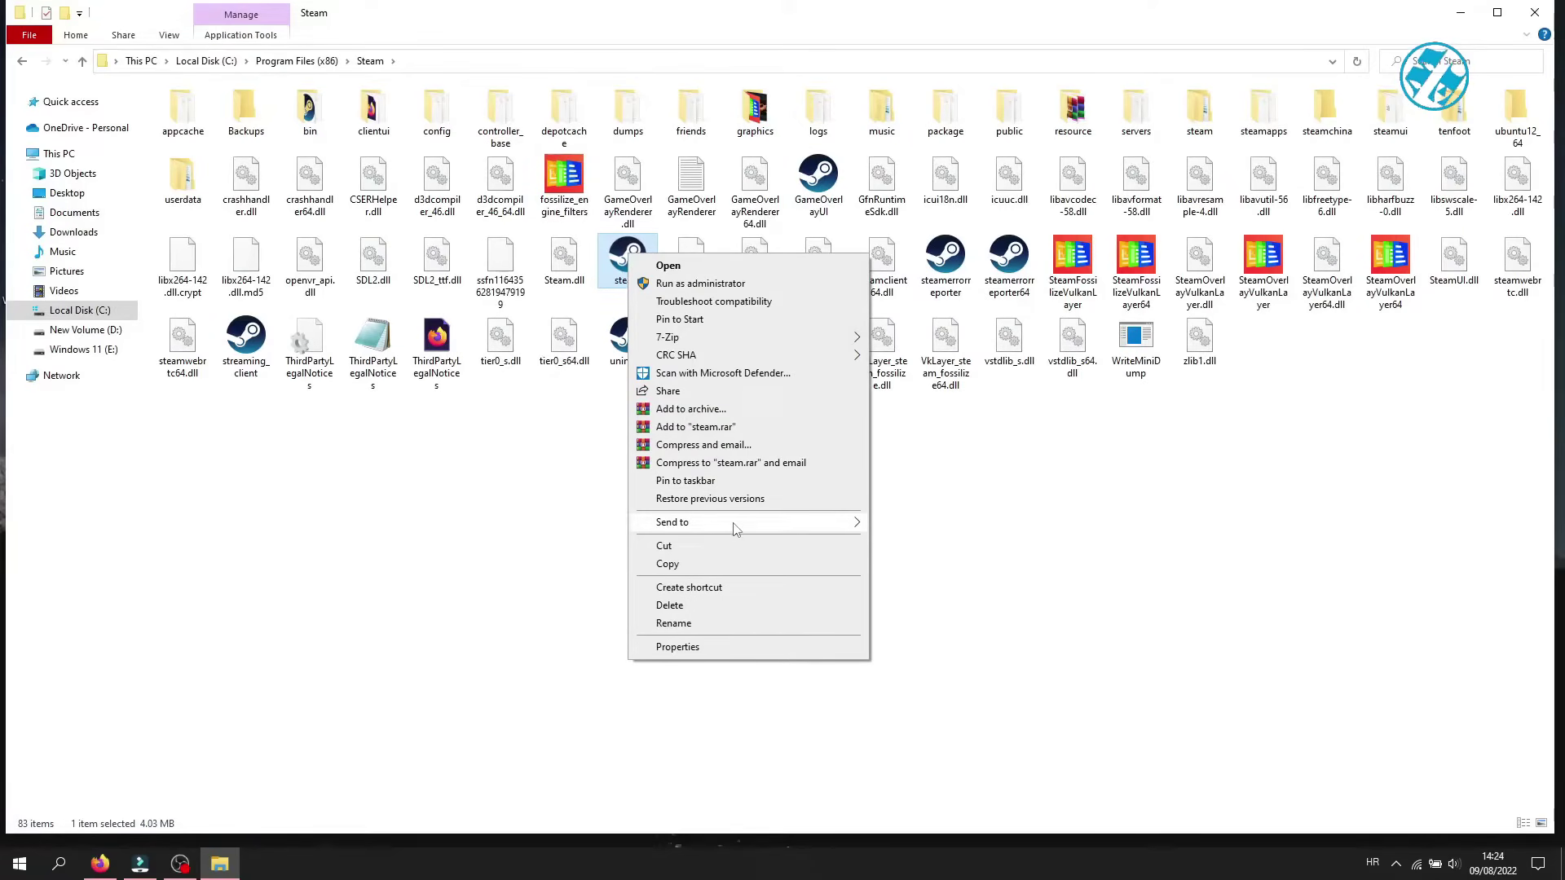
pyautogui.moveTo(736, 529)
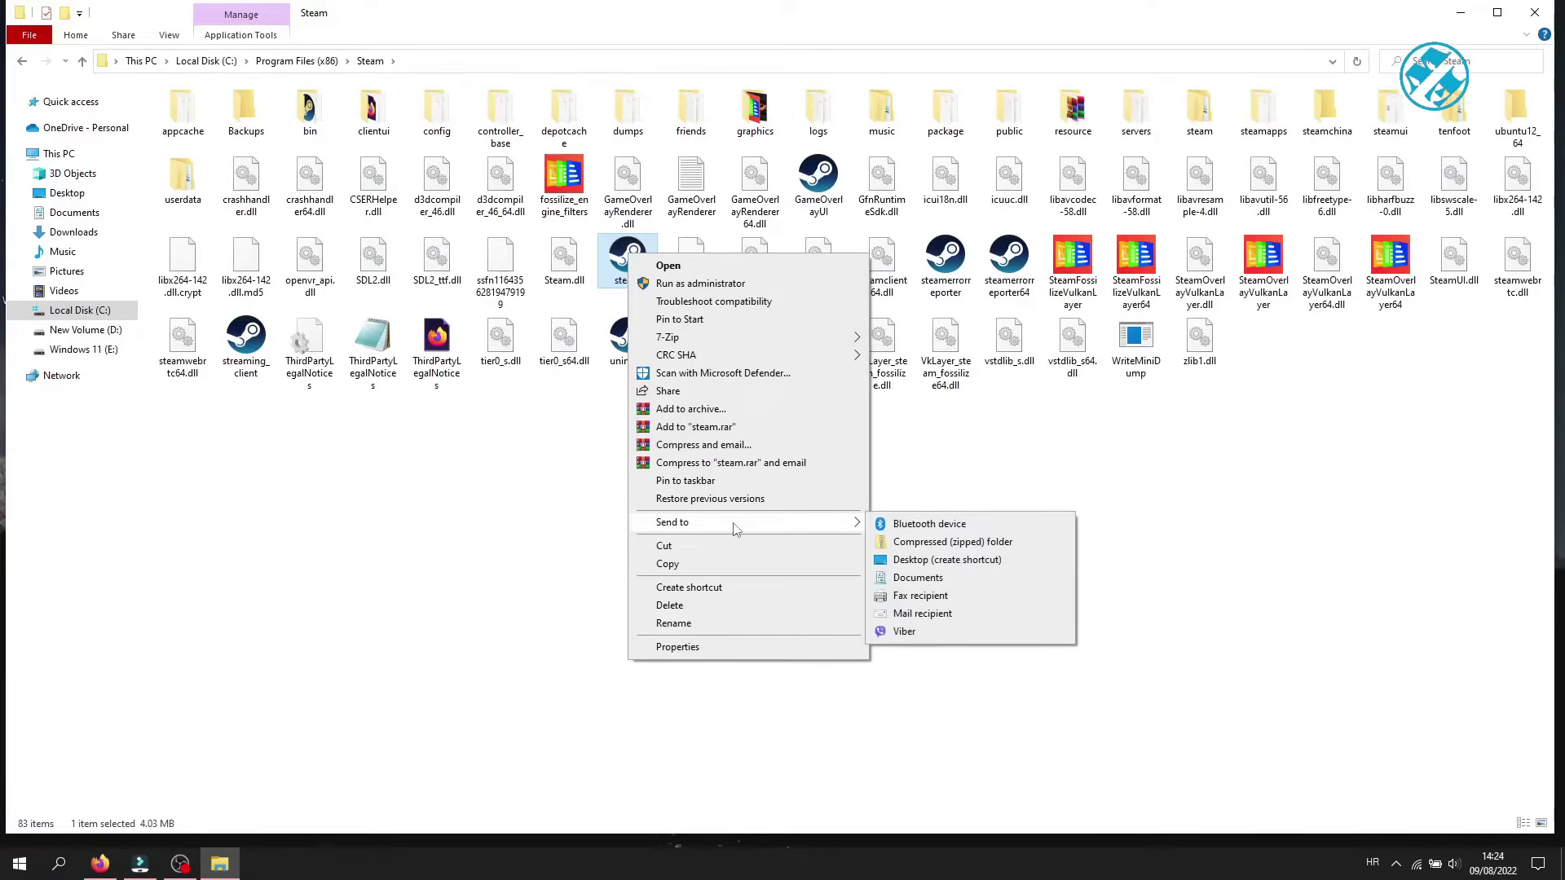
pyautogui.click(938, 561)
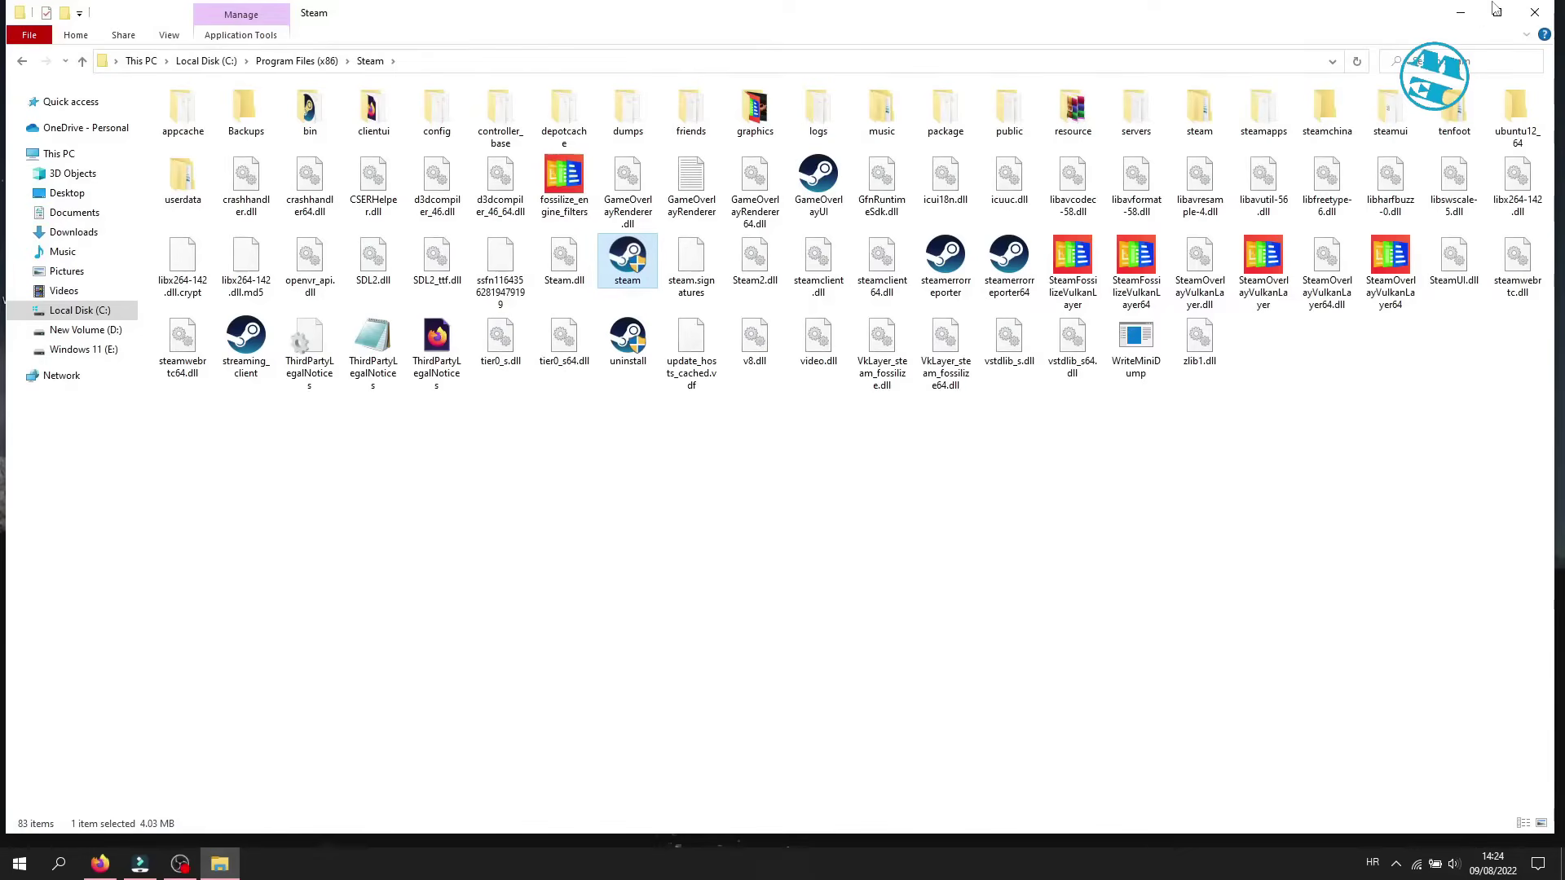
pyautogui.click(1535, 13)
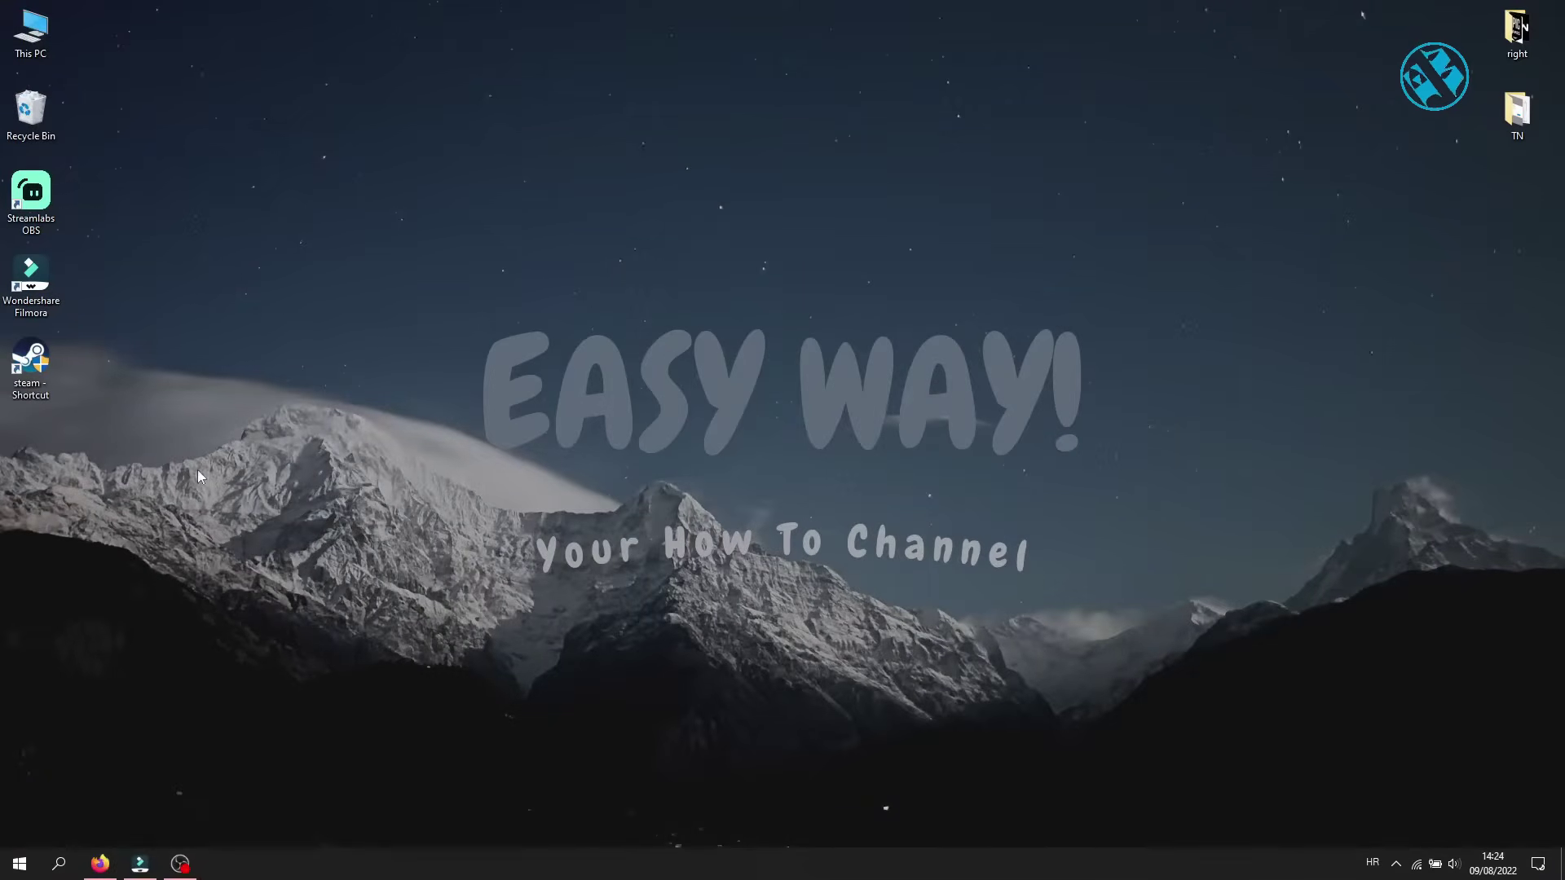
# - Append a space and "tcp" to the target path in the new Steam desktop shortcut's properties and apply the change
pyautogui.rightClick(35, 374)
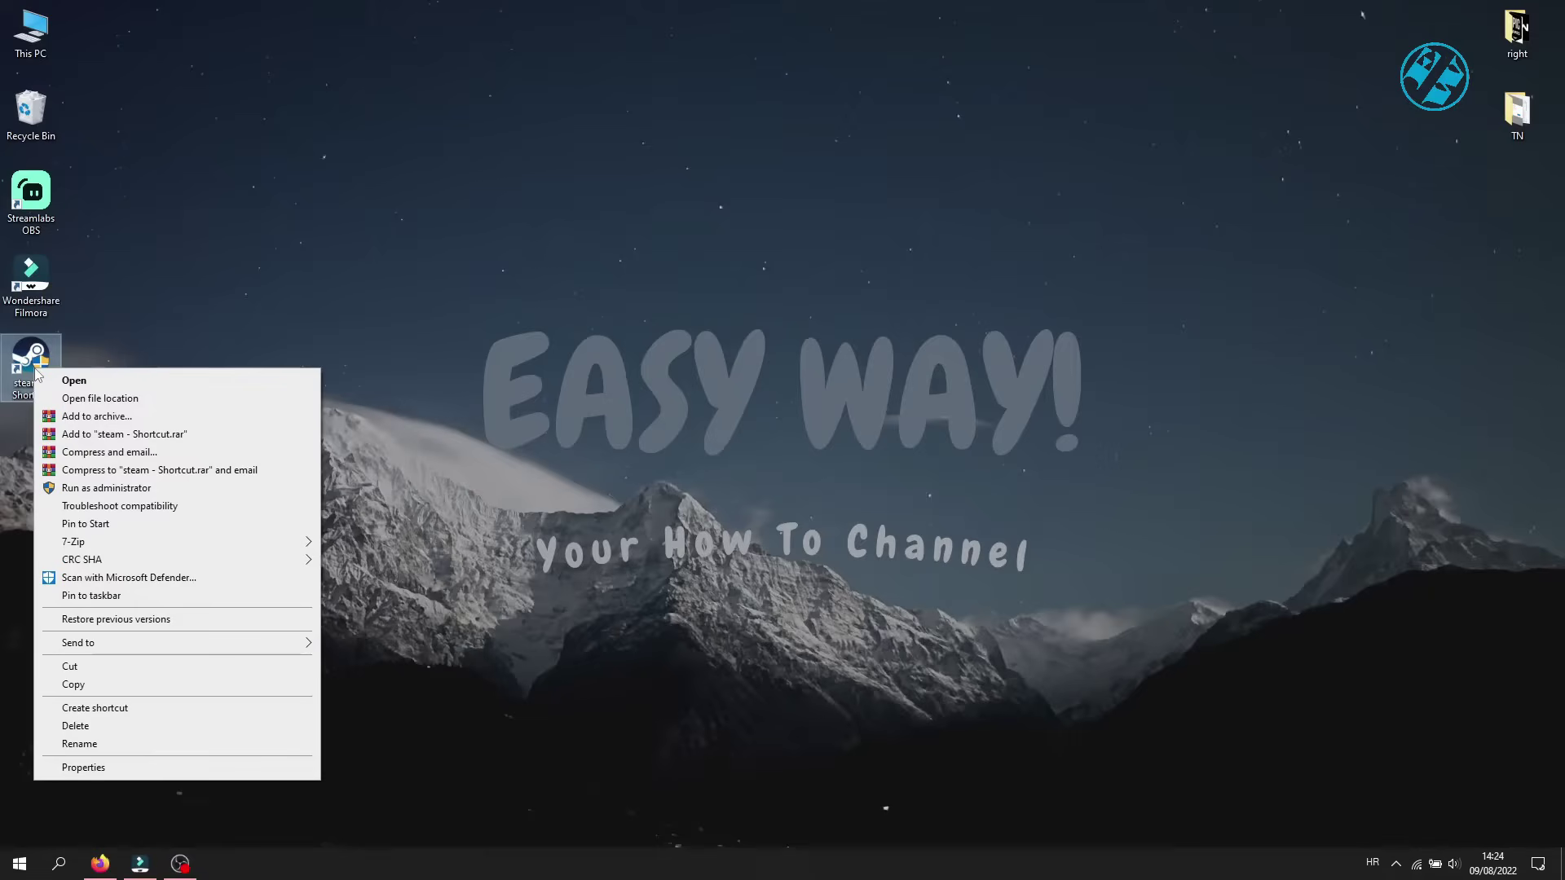
pyautogui.click(84, 768)
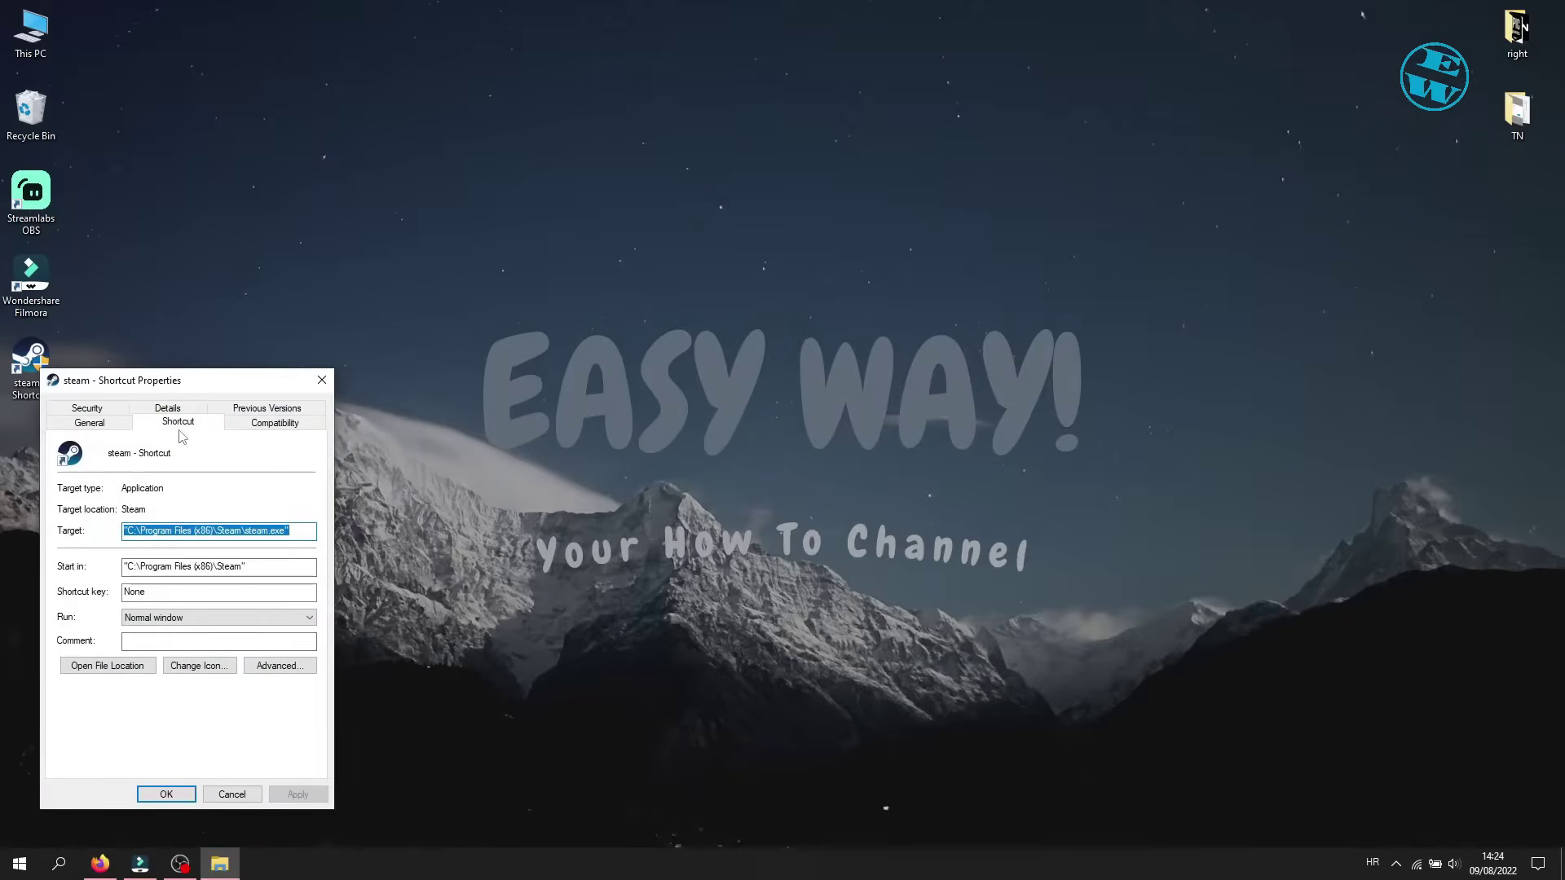
pyautogui.click(302, 528)
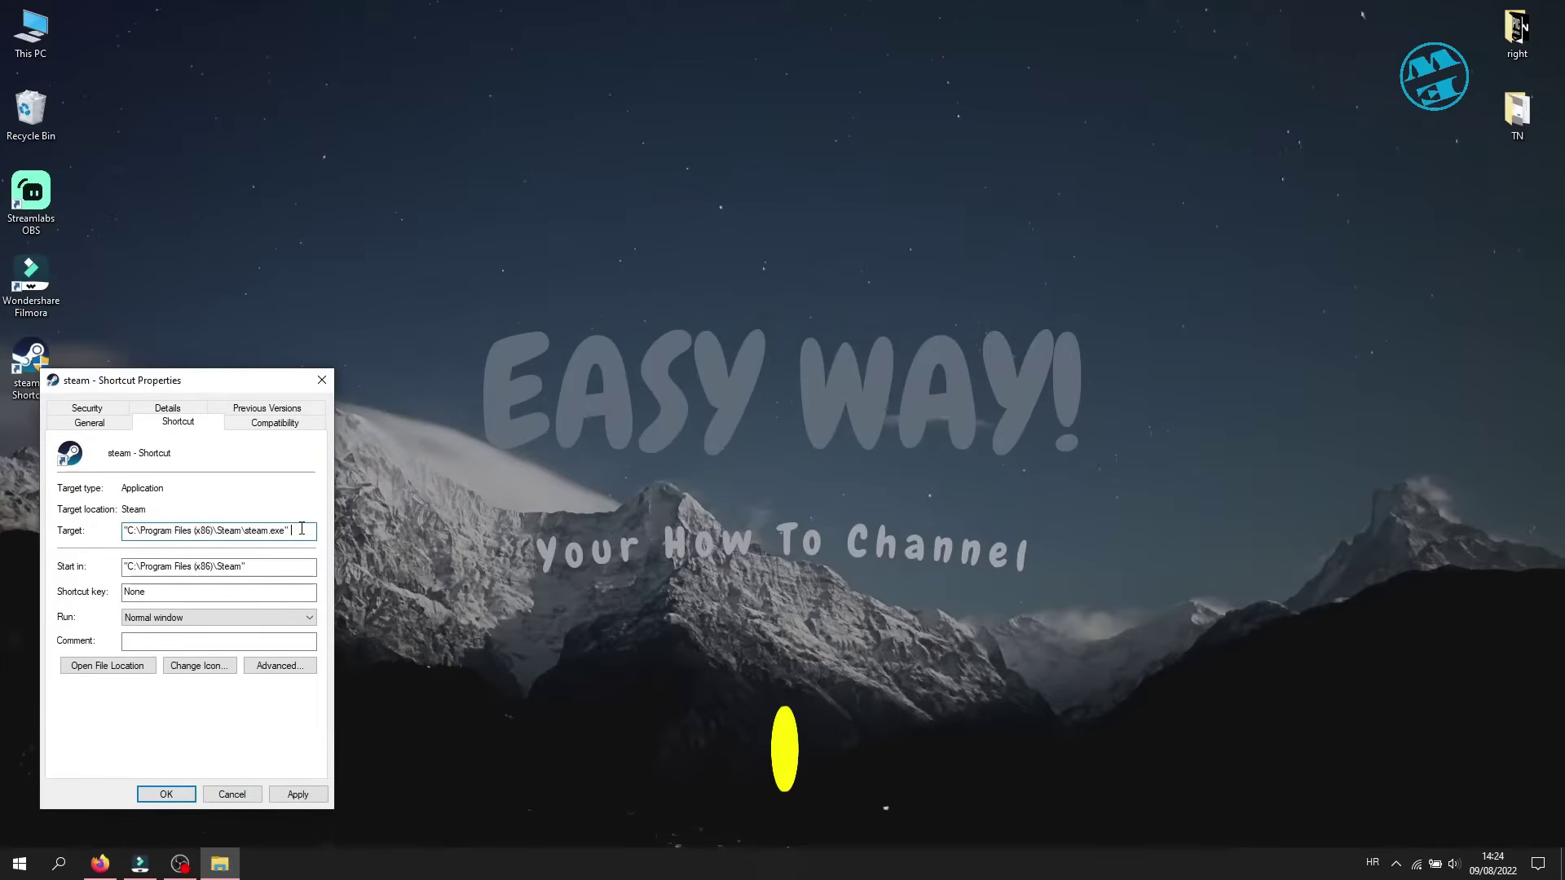
pyautogui.write('tcp')
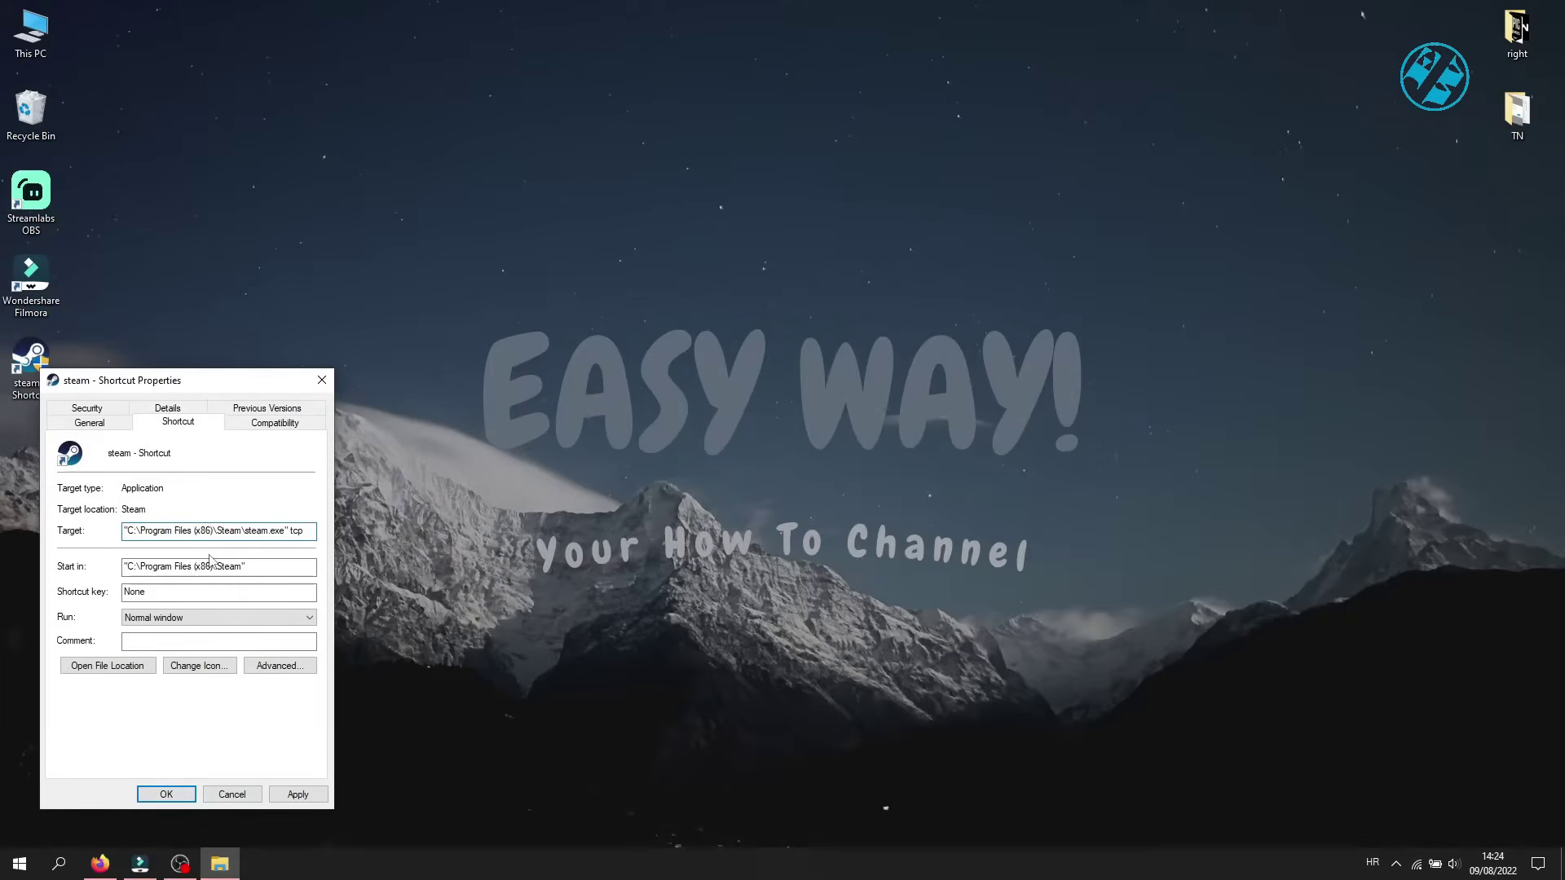
pyautogui.click(299, 794)
pyautogui.click(167, 794)
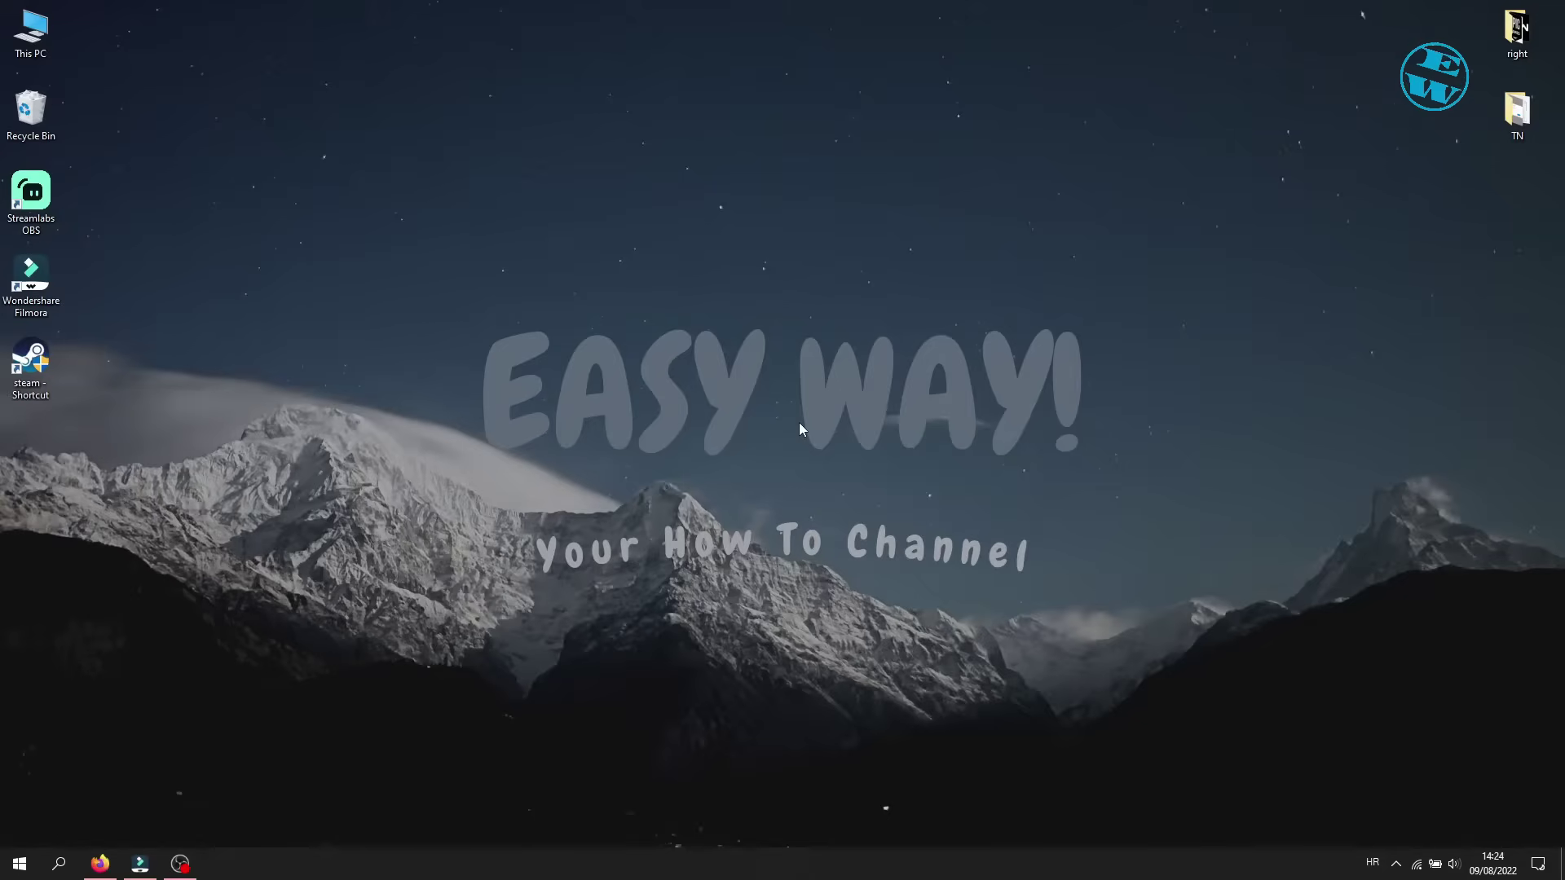
# - Search Windows for Control Panel, view it by category and open the Windows Defender Firewall allowed apps under System and Security
pyautogui.rightClick(13, 868)
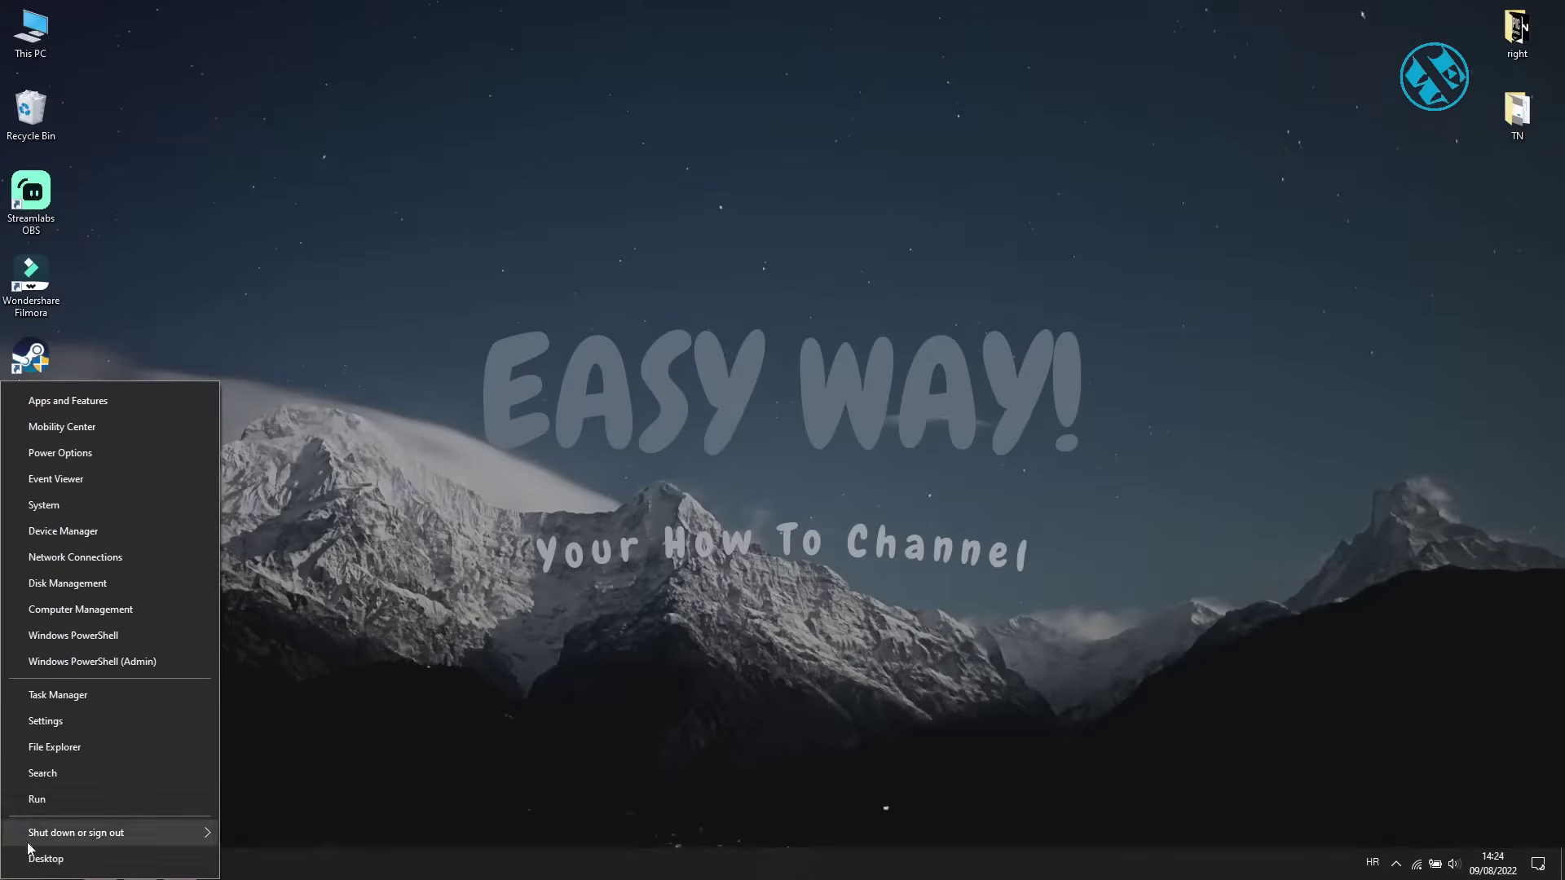
pyautogui.click(55, 771)
pyautogui.write('cont')
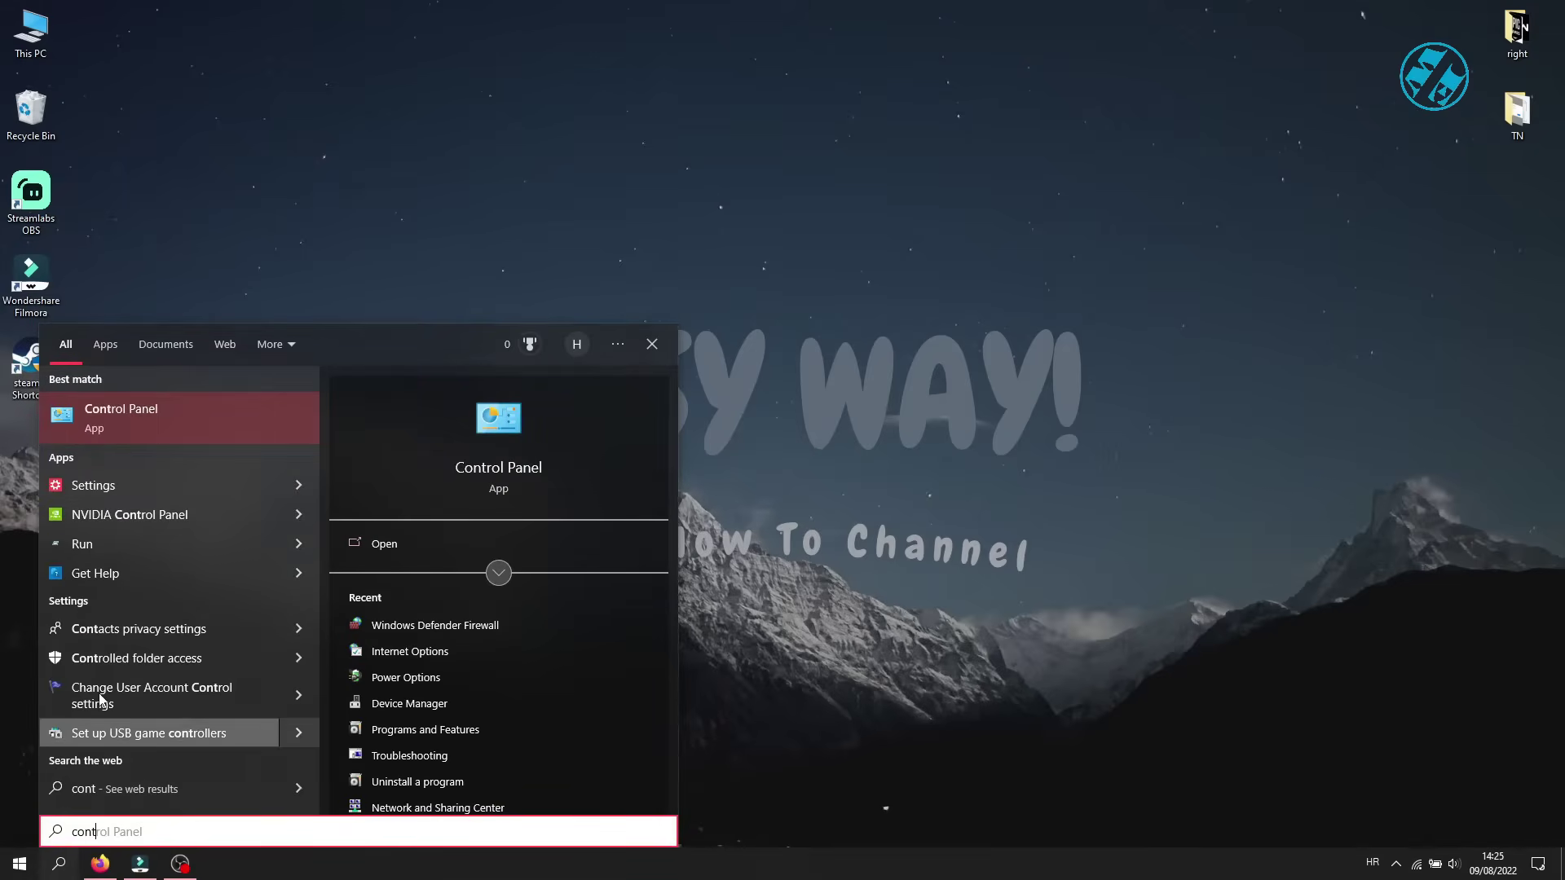
pyautogui.click(123, 412)
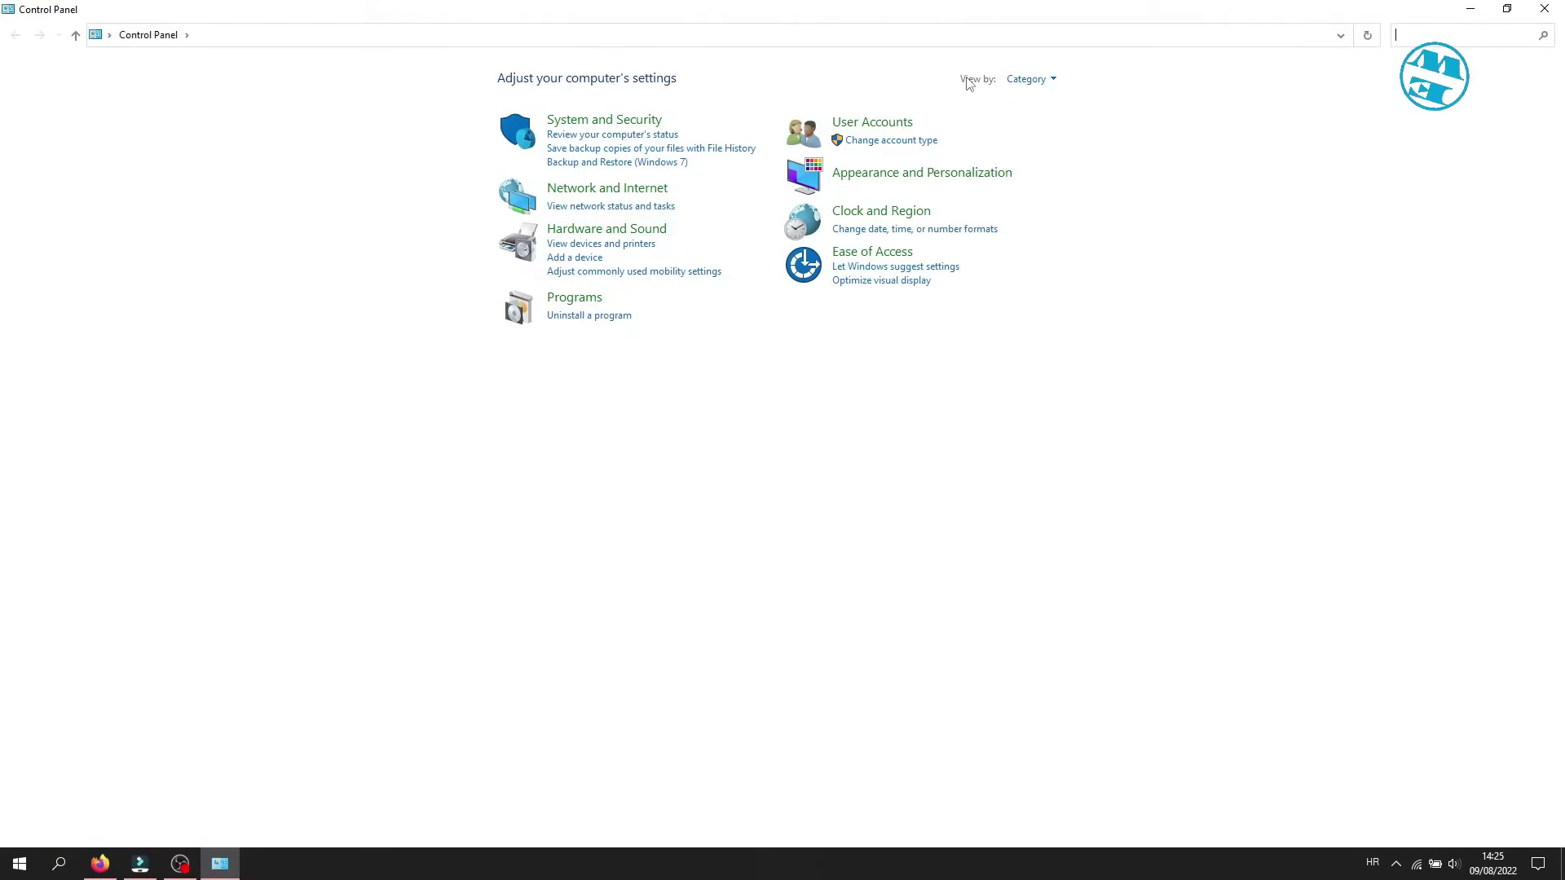
pyautogui.click(1027, 79)
pyautogui.click(848, 437)
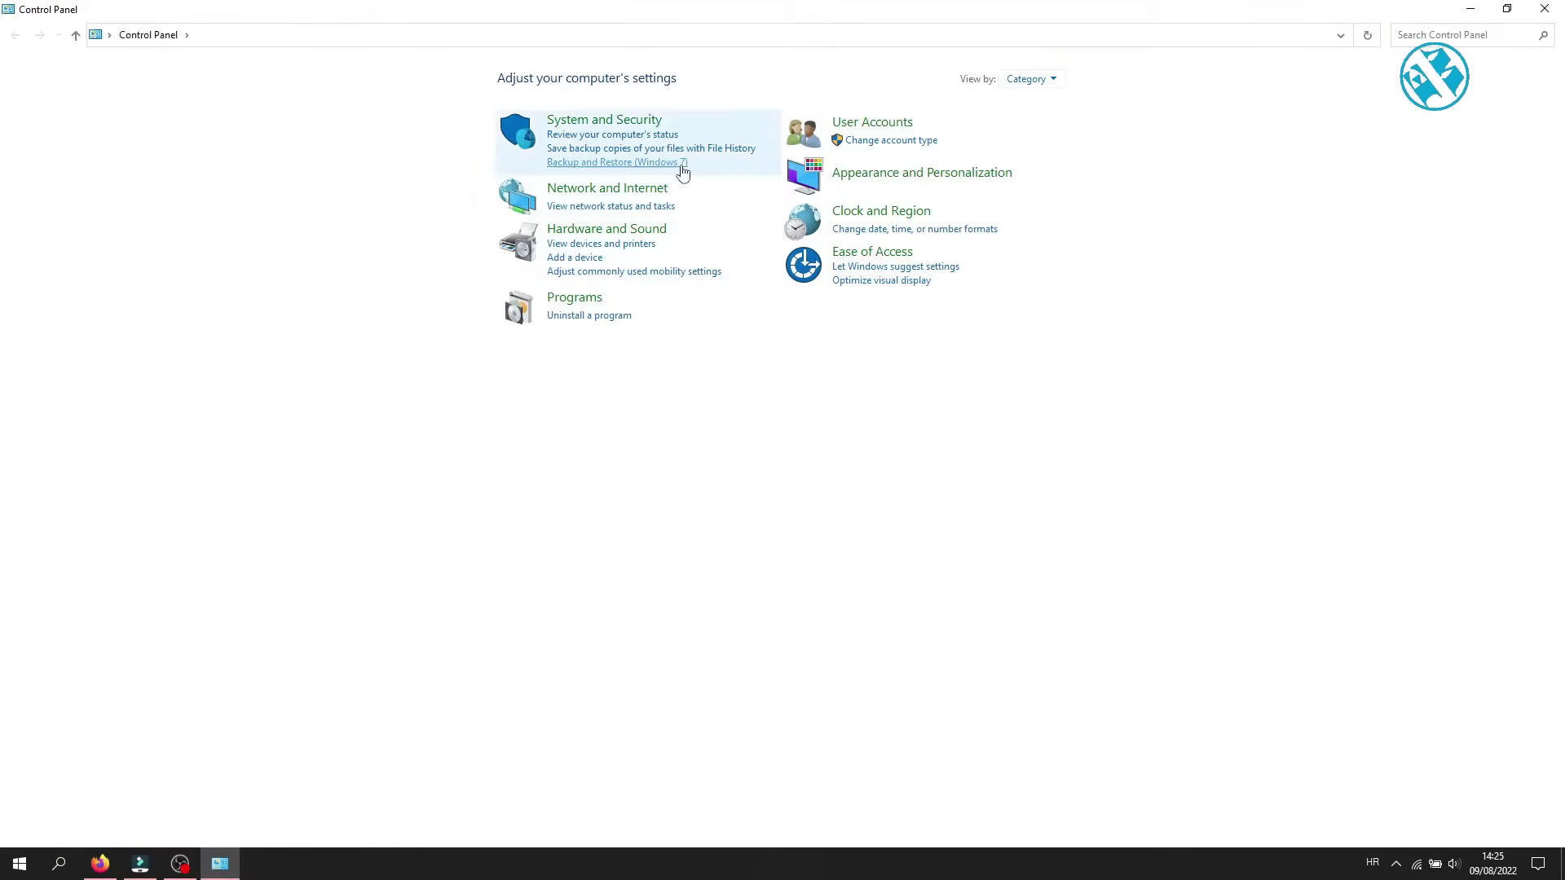
pyautogui.click(605, 121)
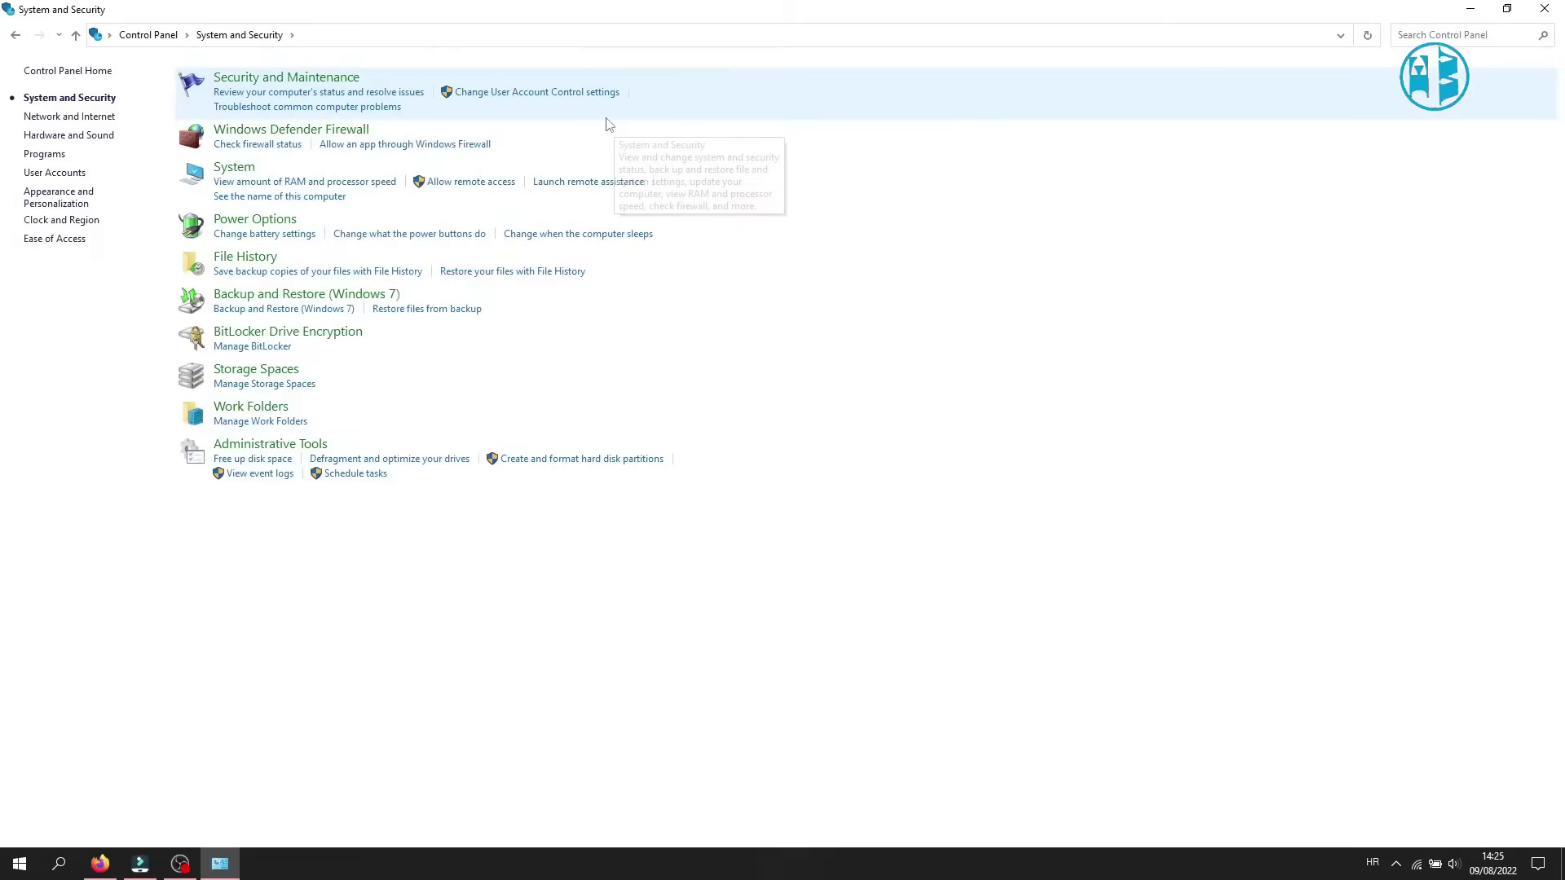
pyautogui.click(300, 130)
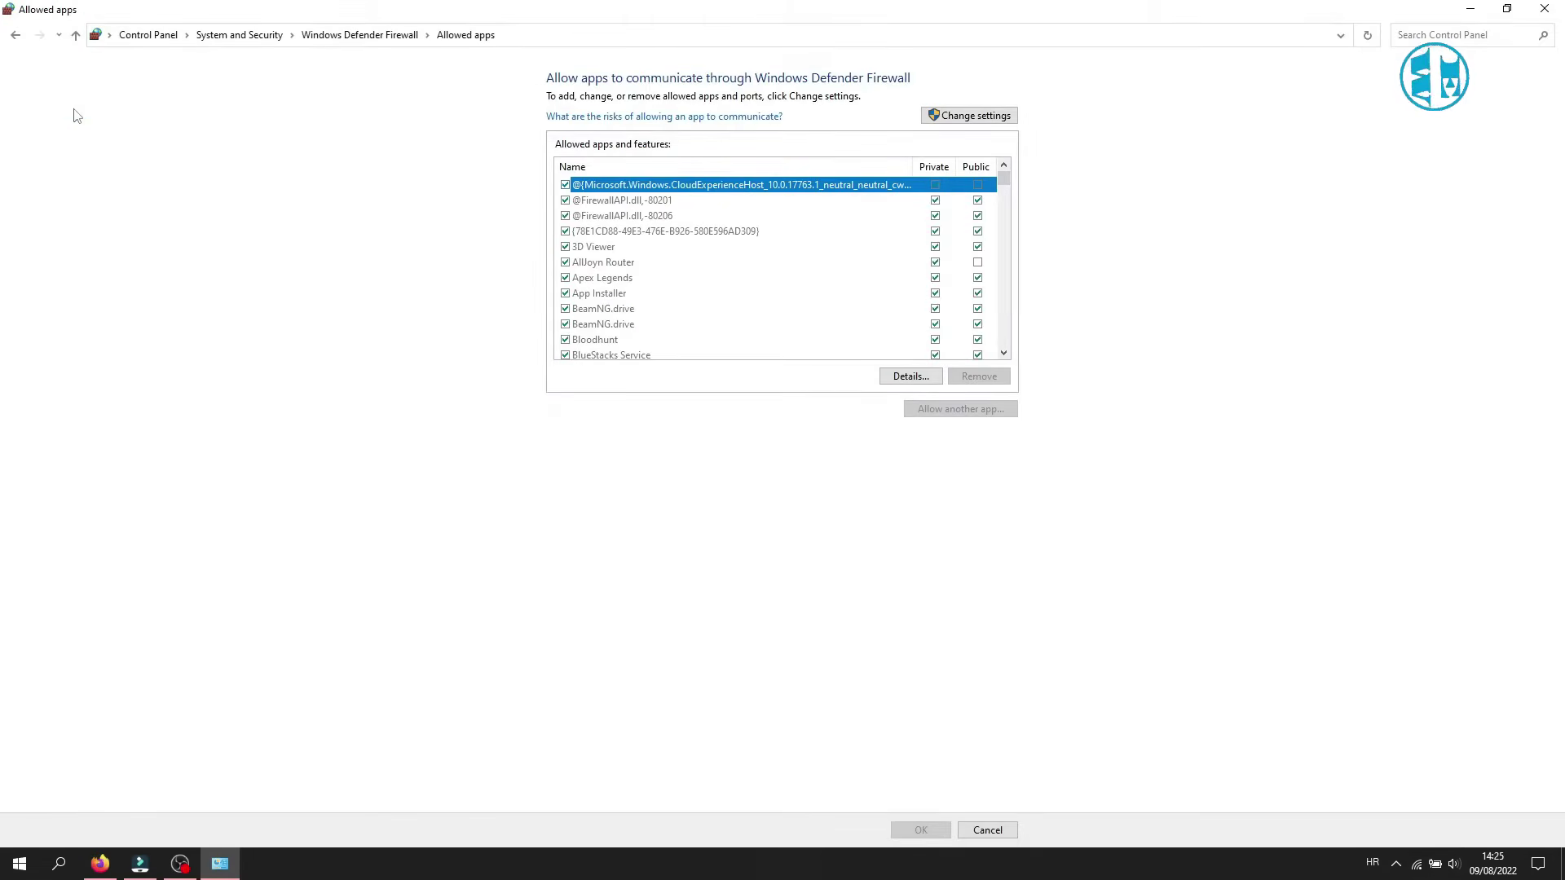
# - Enable changes to the allowed apps, make sure Steam is allowed on private and public networks, save and close Control Panel
pyautogui.click(974, 117)
pyautogui.moveTo(1003, 181); pyautogui.dragTo(1000, 294)
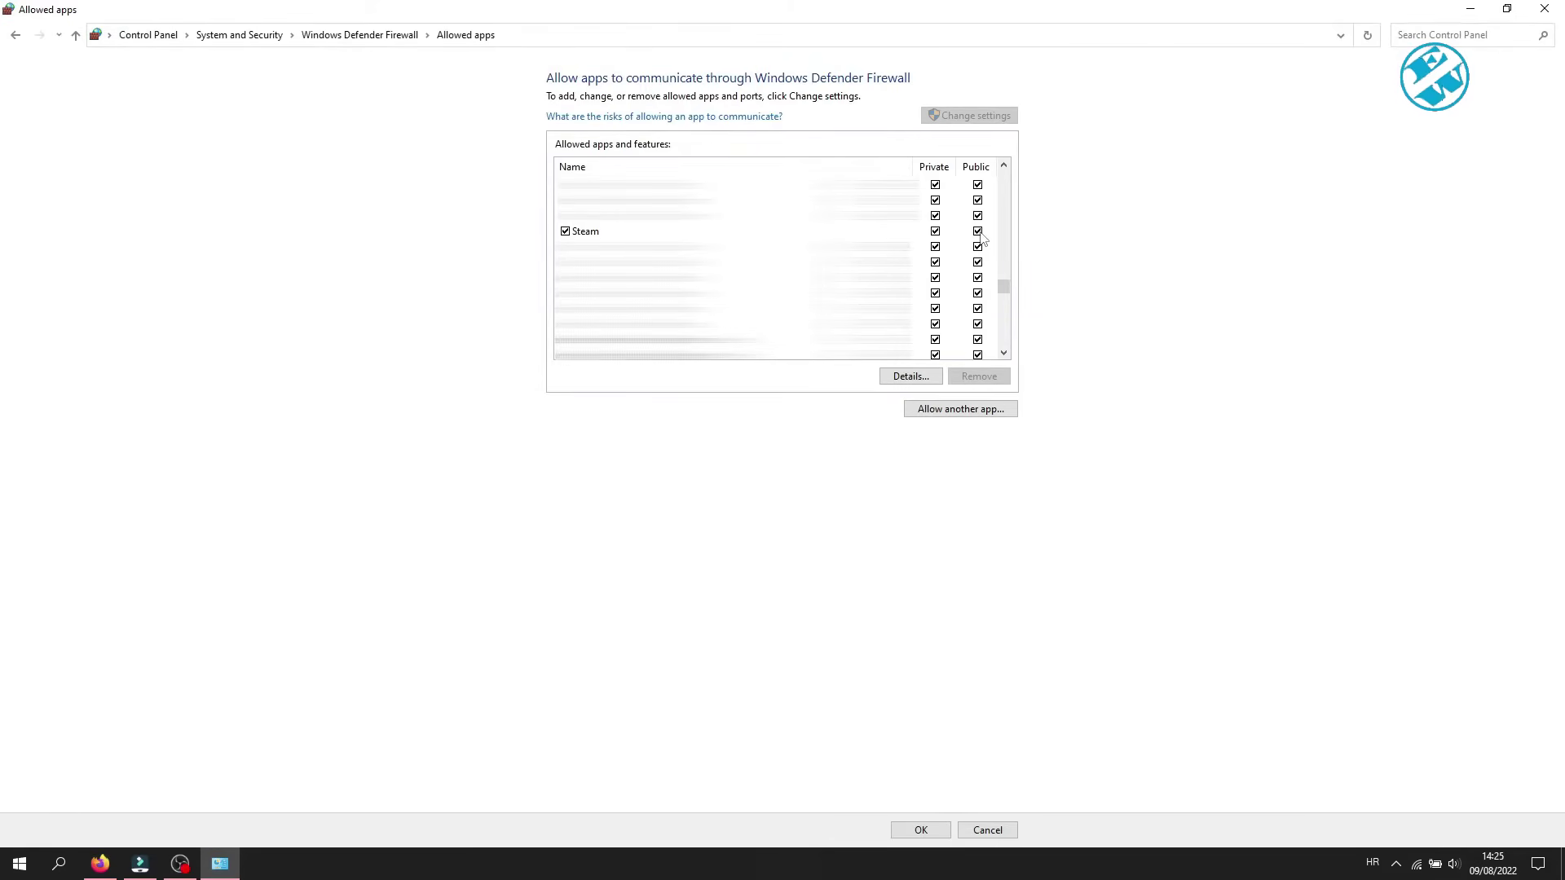
pyautogui.click(921, 830)
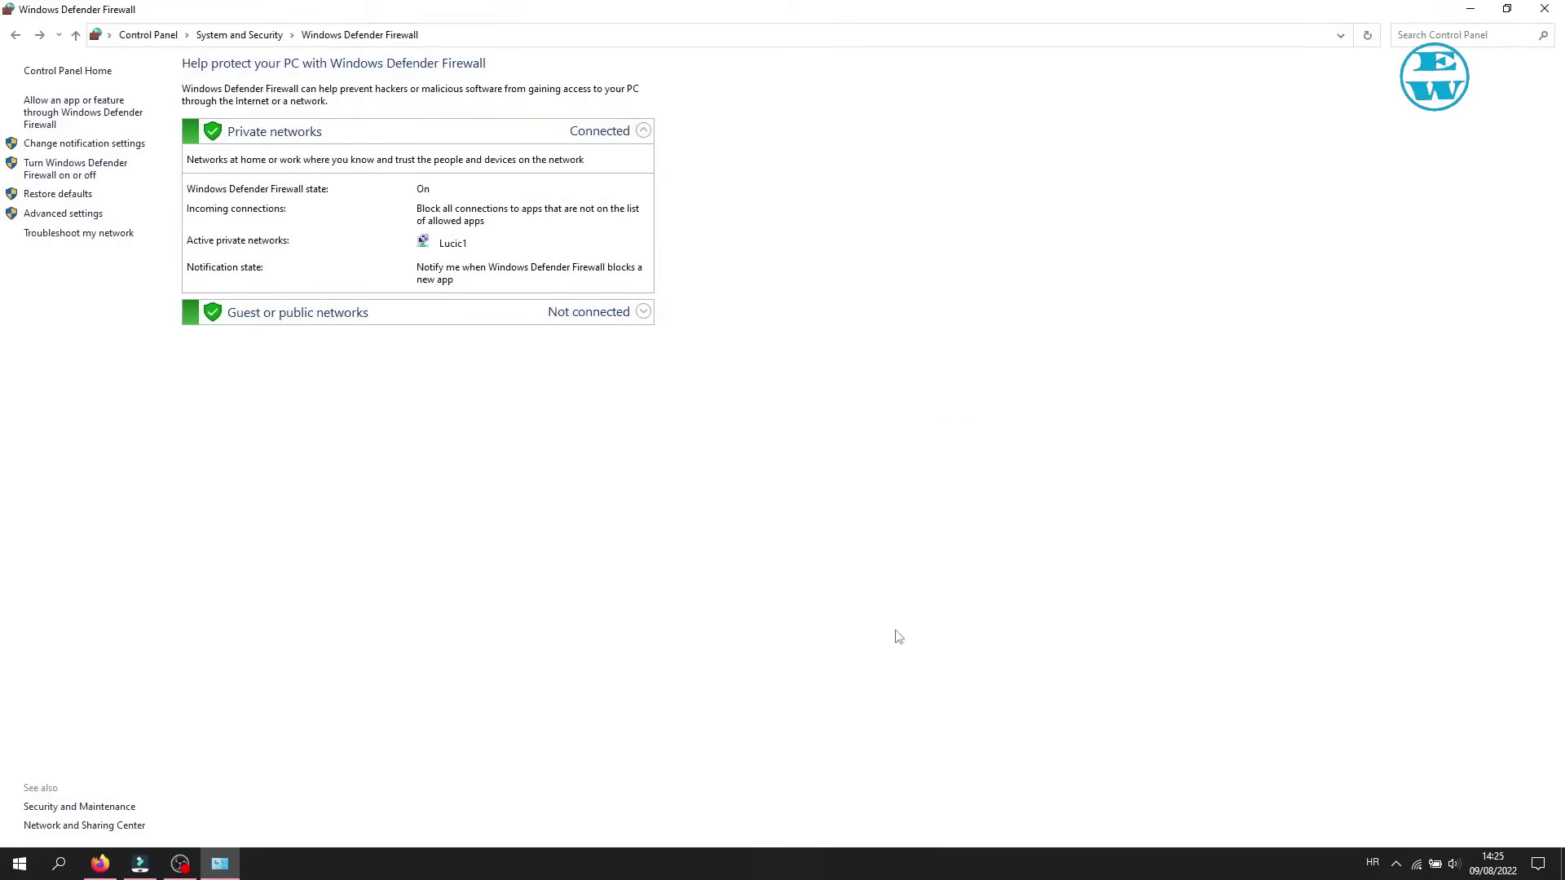
pyautogui.click(1544, 8)
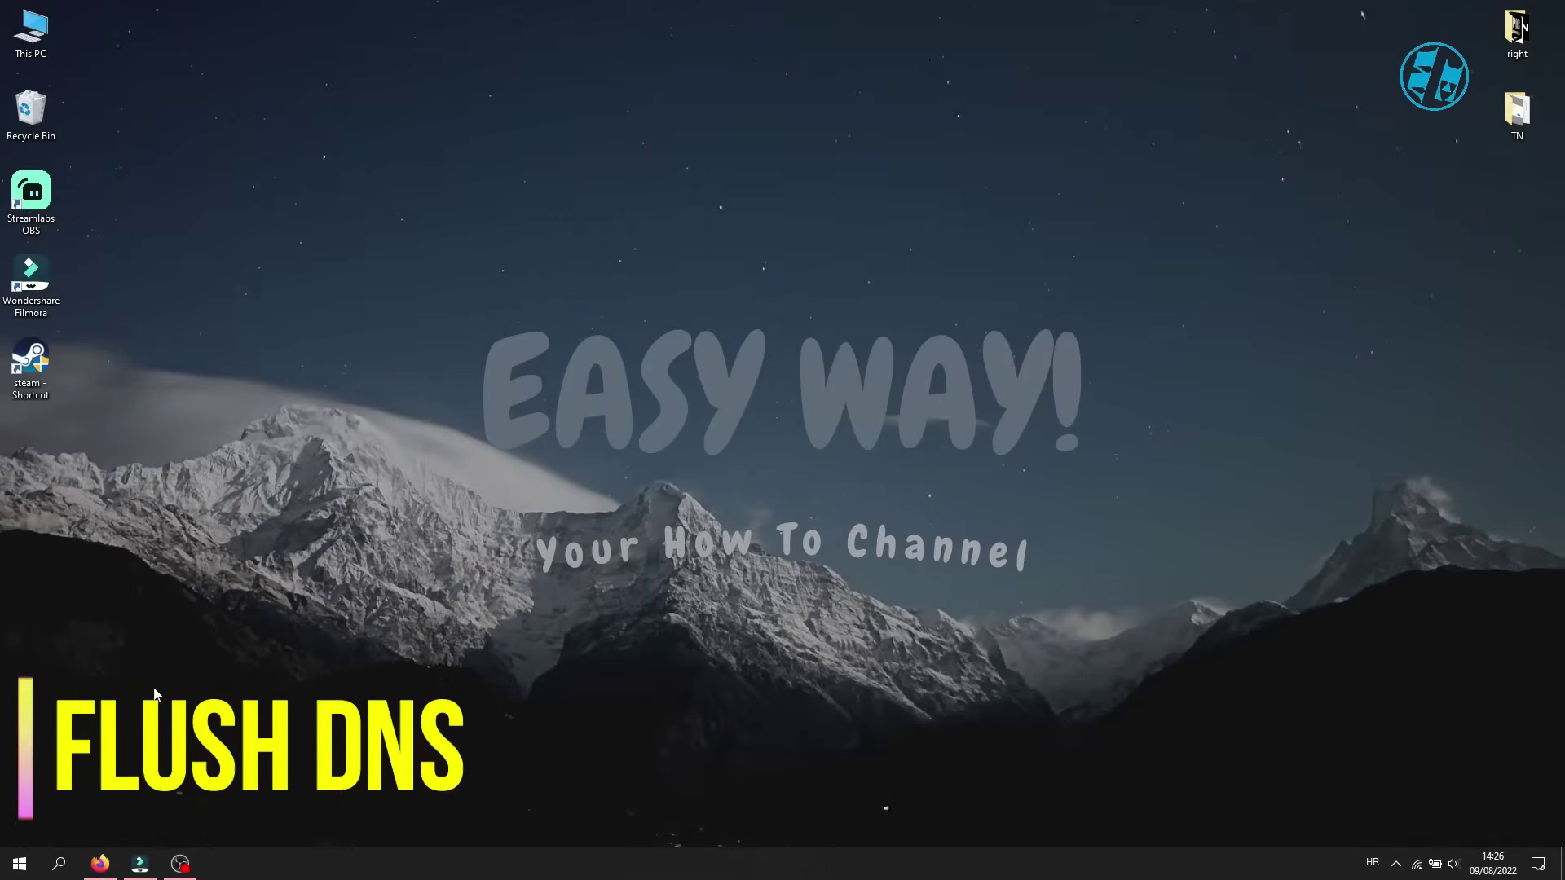
# - Search Windows for Command Prompt, run it as administrator with elevation allowed, and move its window nearer the middle of the desktop
pyautogui.rightClick(20, 863)
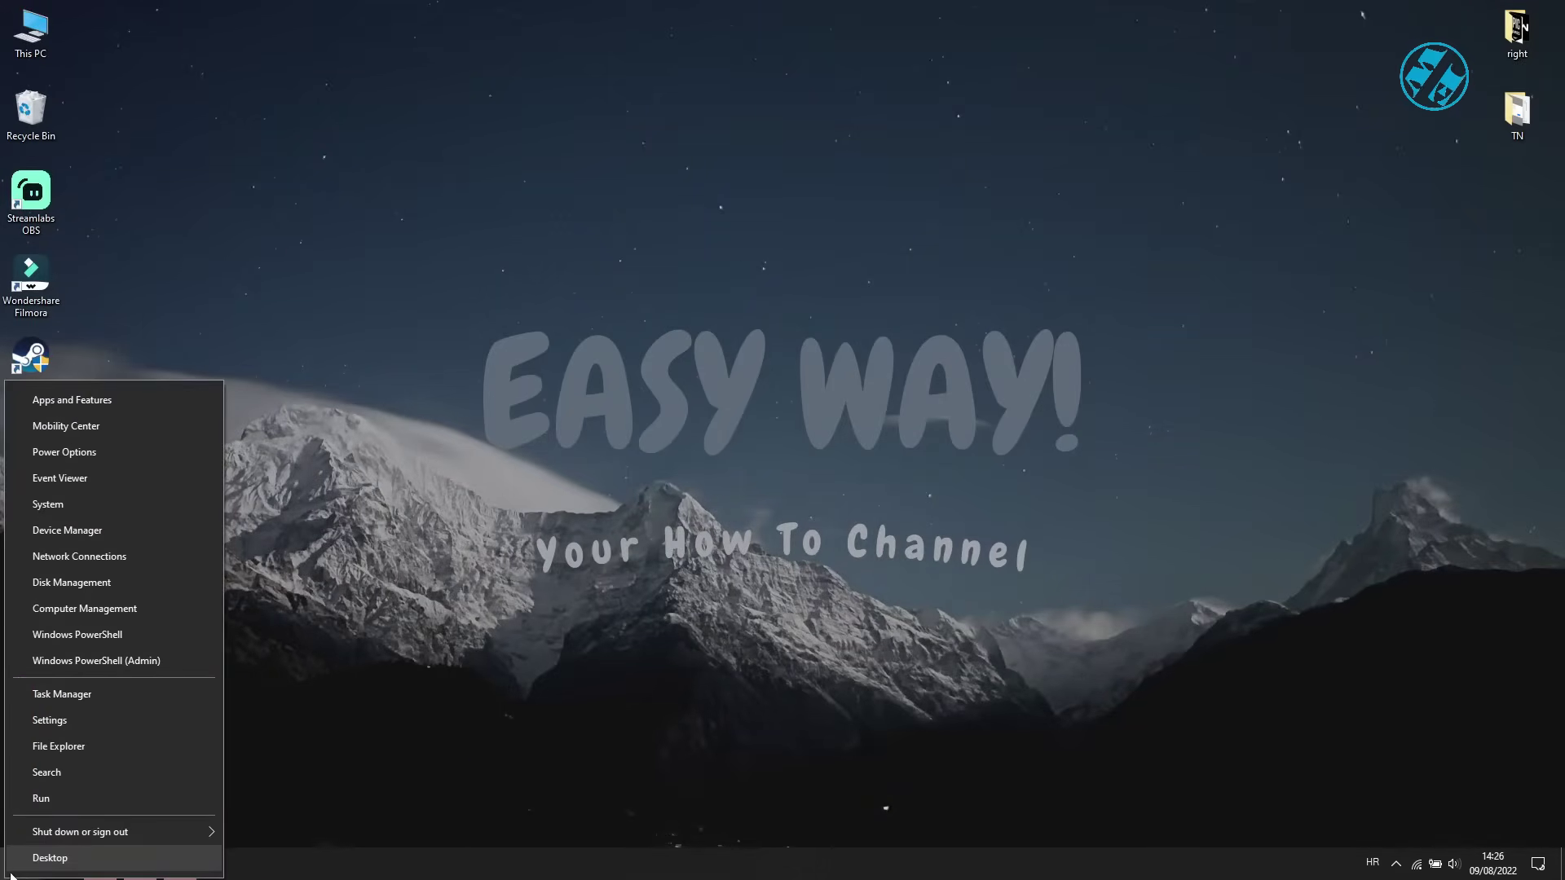
pyautogui.click(56, 774)
pyautogui.write('coma')
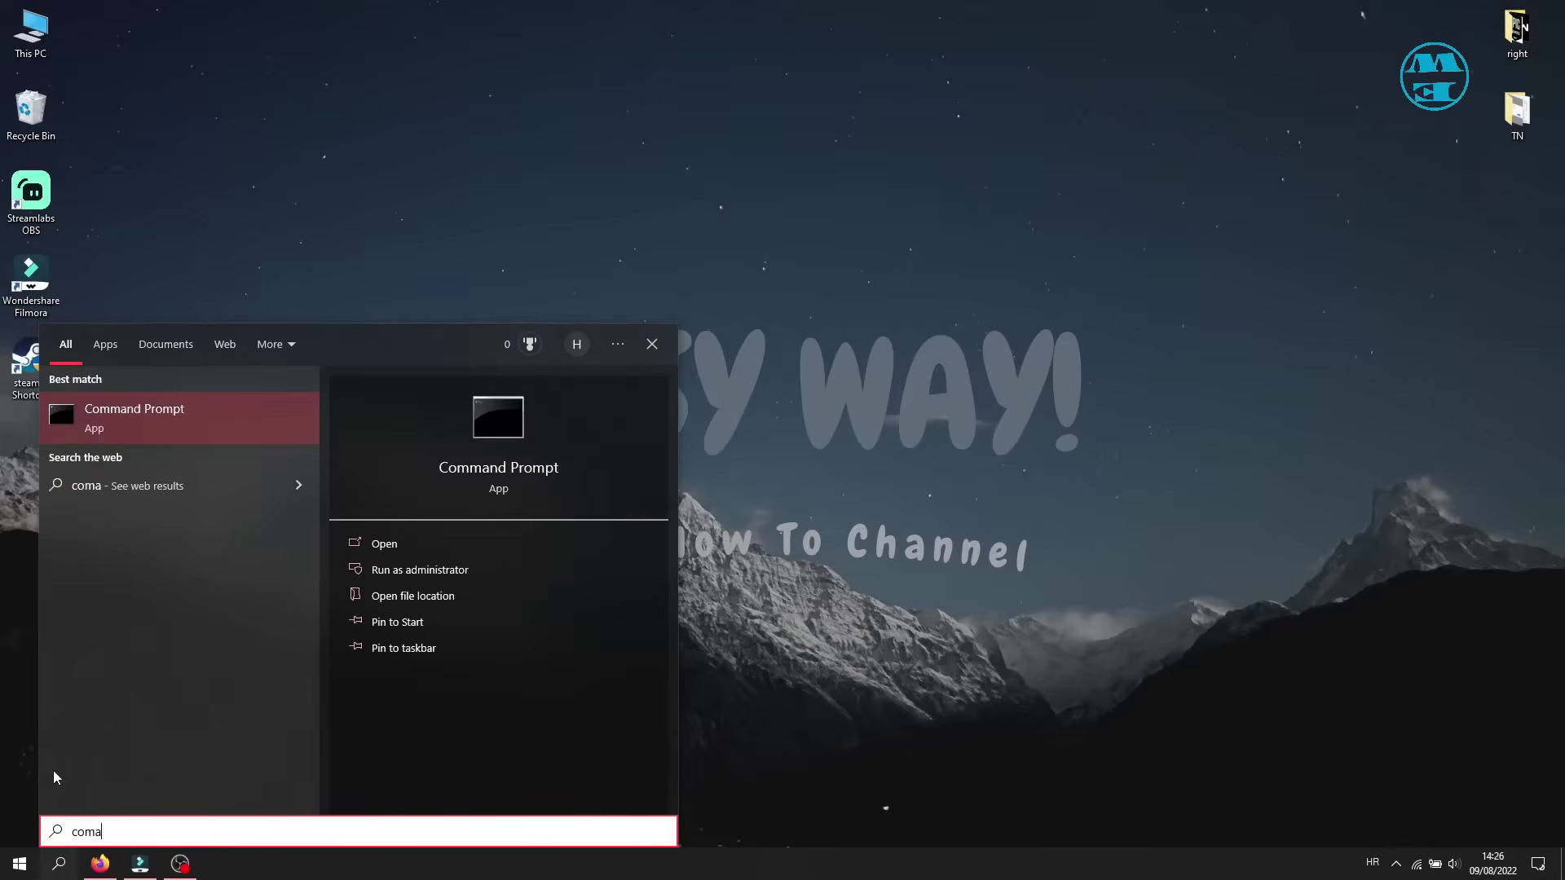
pyautogui.write('n')
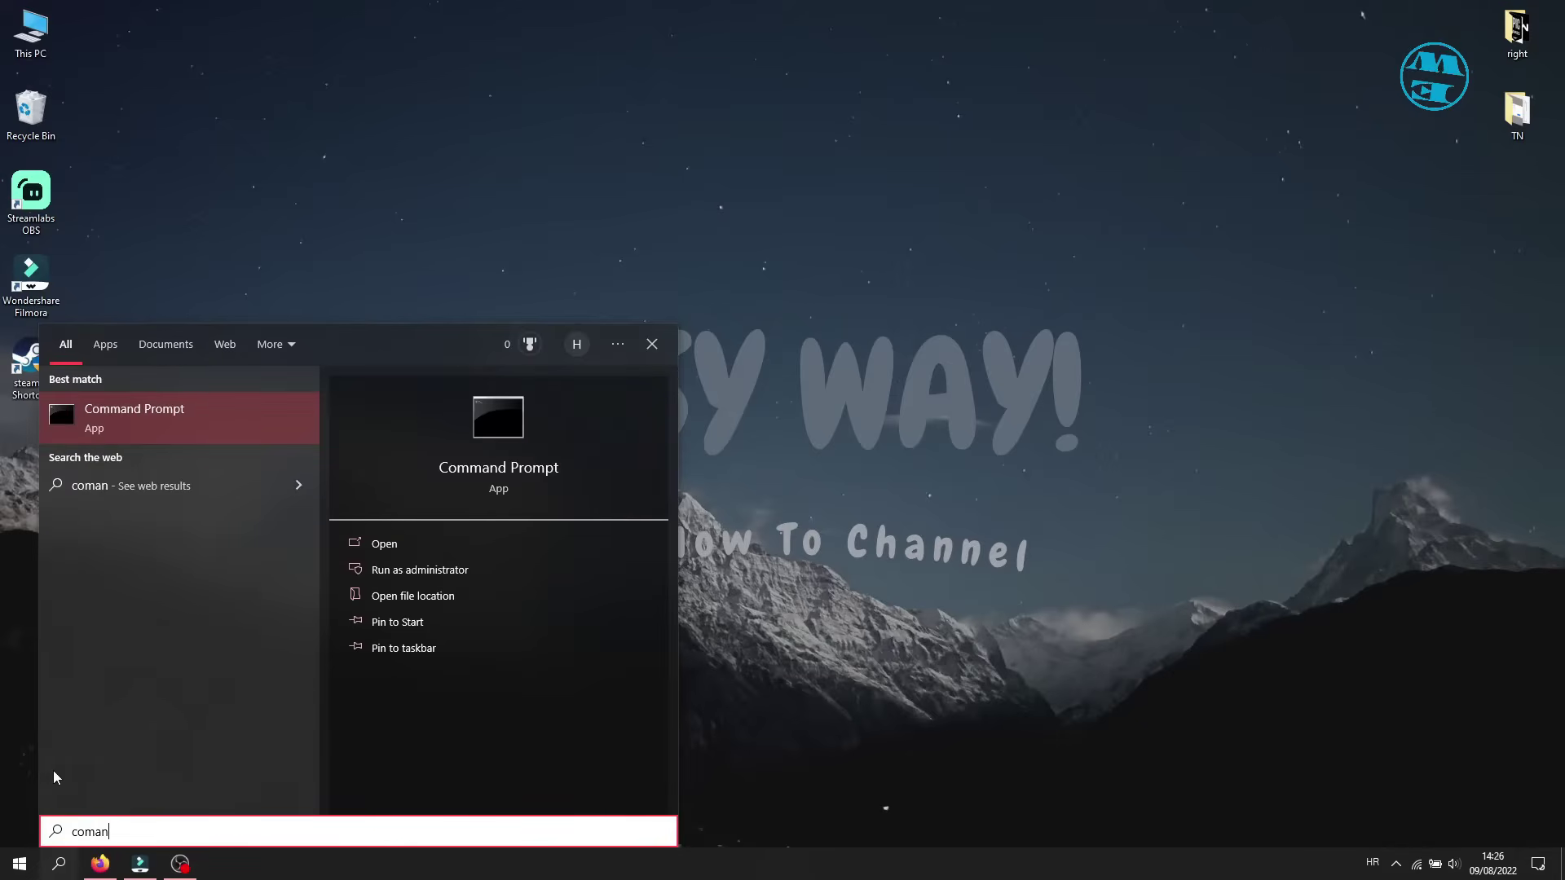
pyautogui.rightClick(156, 419)
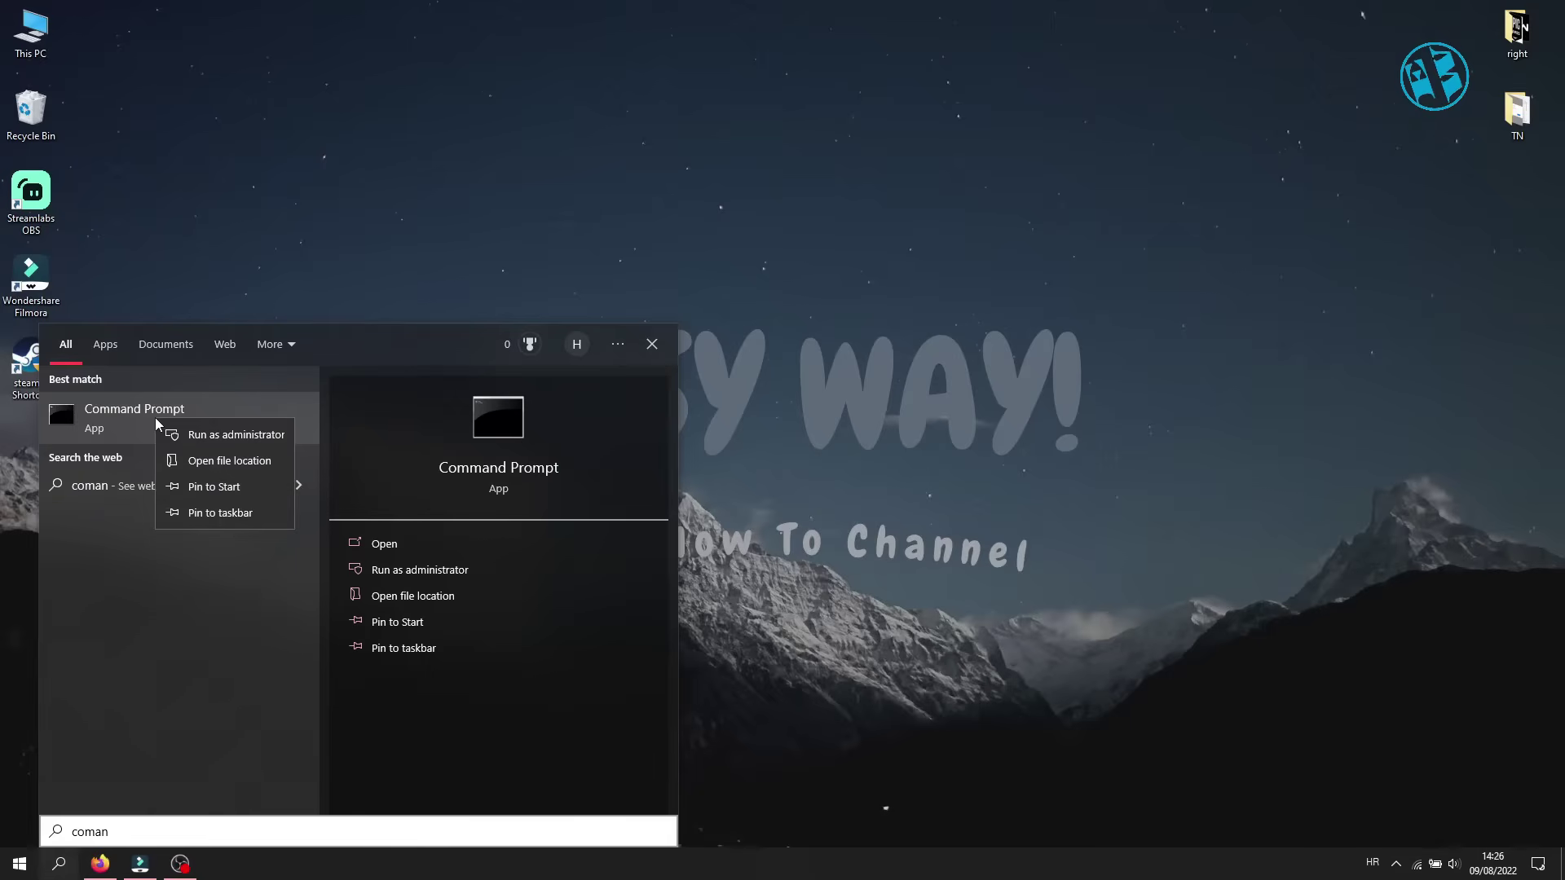
pyautogui.click(223, 437)
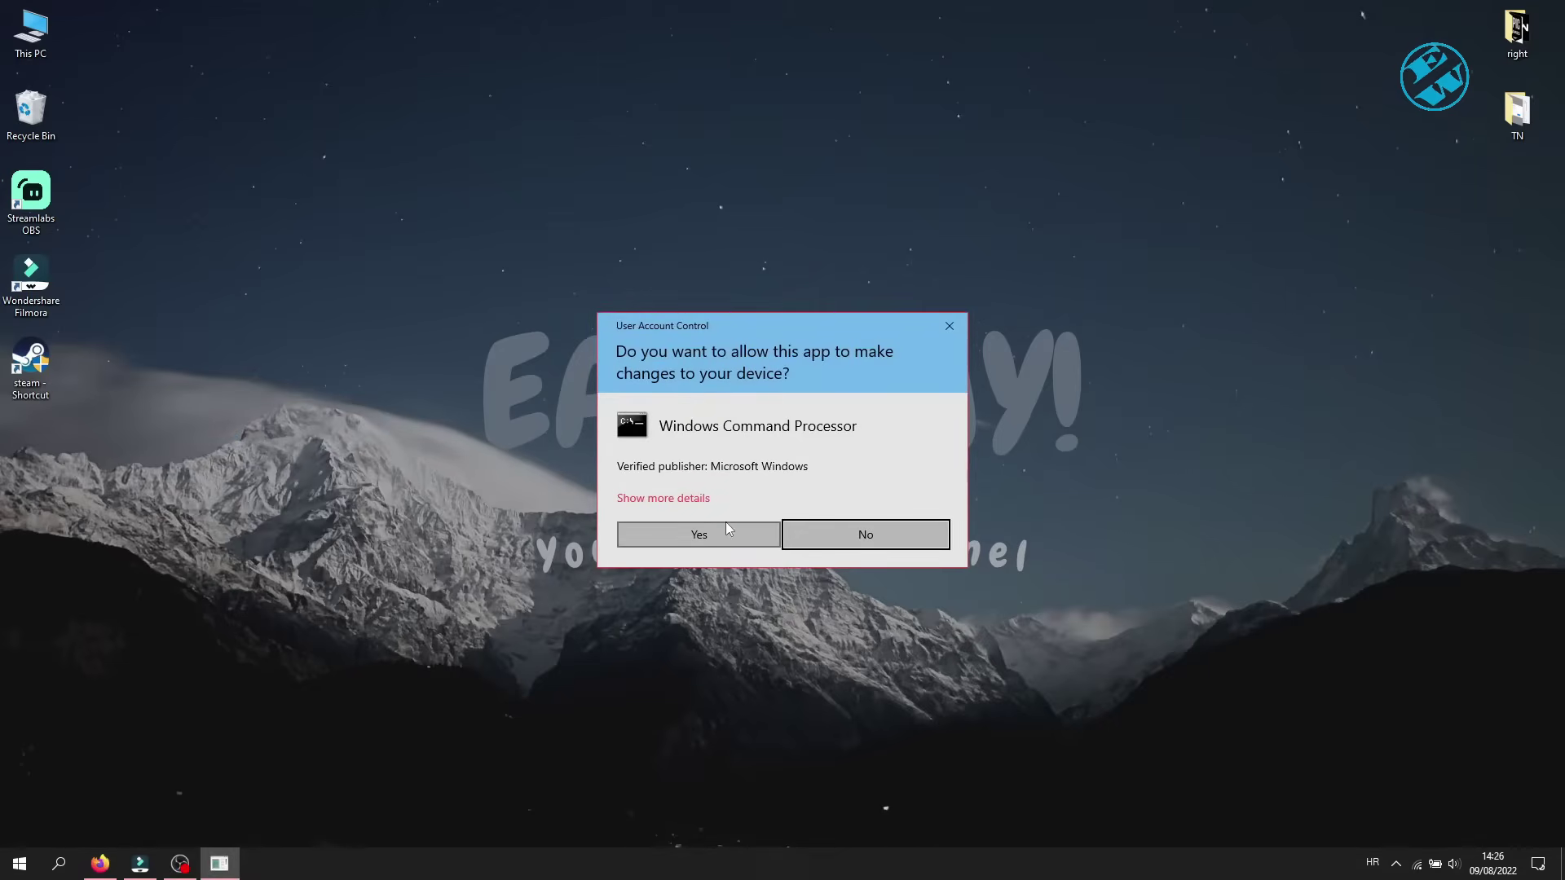
pyautogui.click(699, 534)
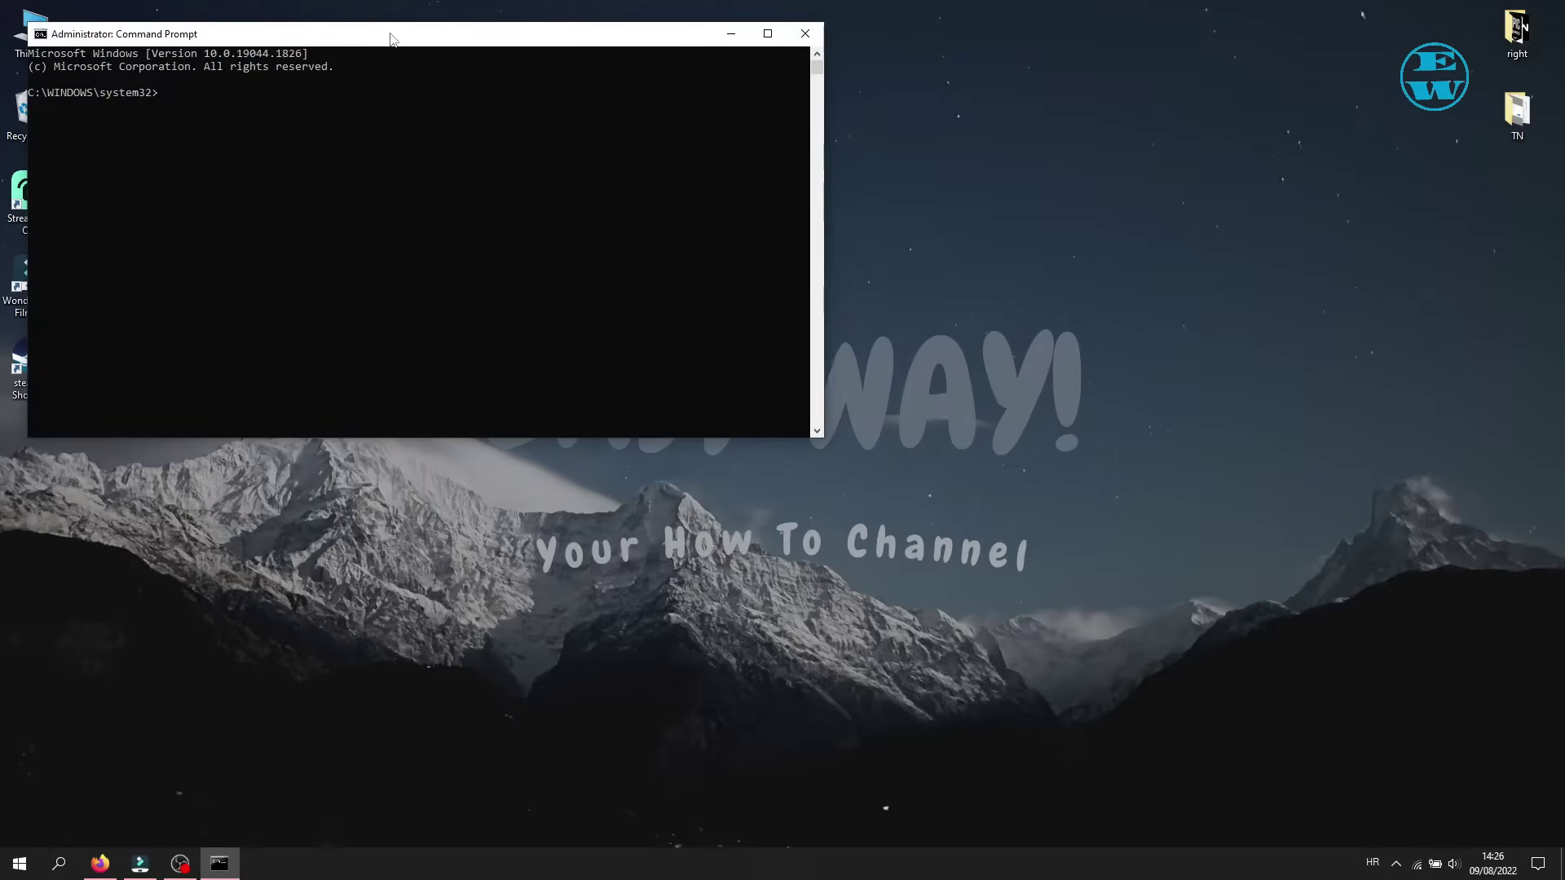
pyautogui.moveTo(391, 39); pyautogui.dragTo(707, 142)
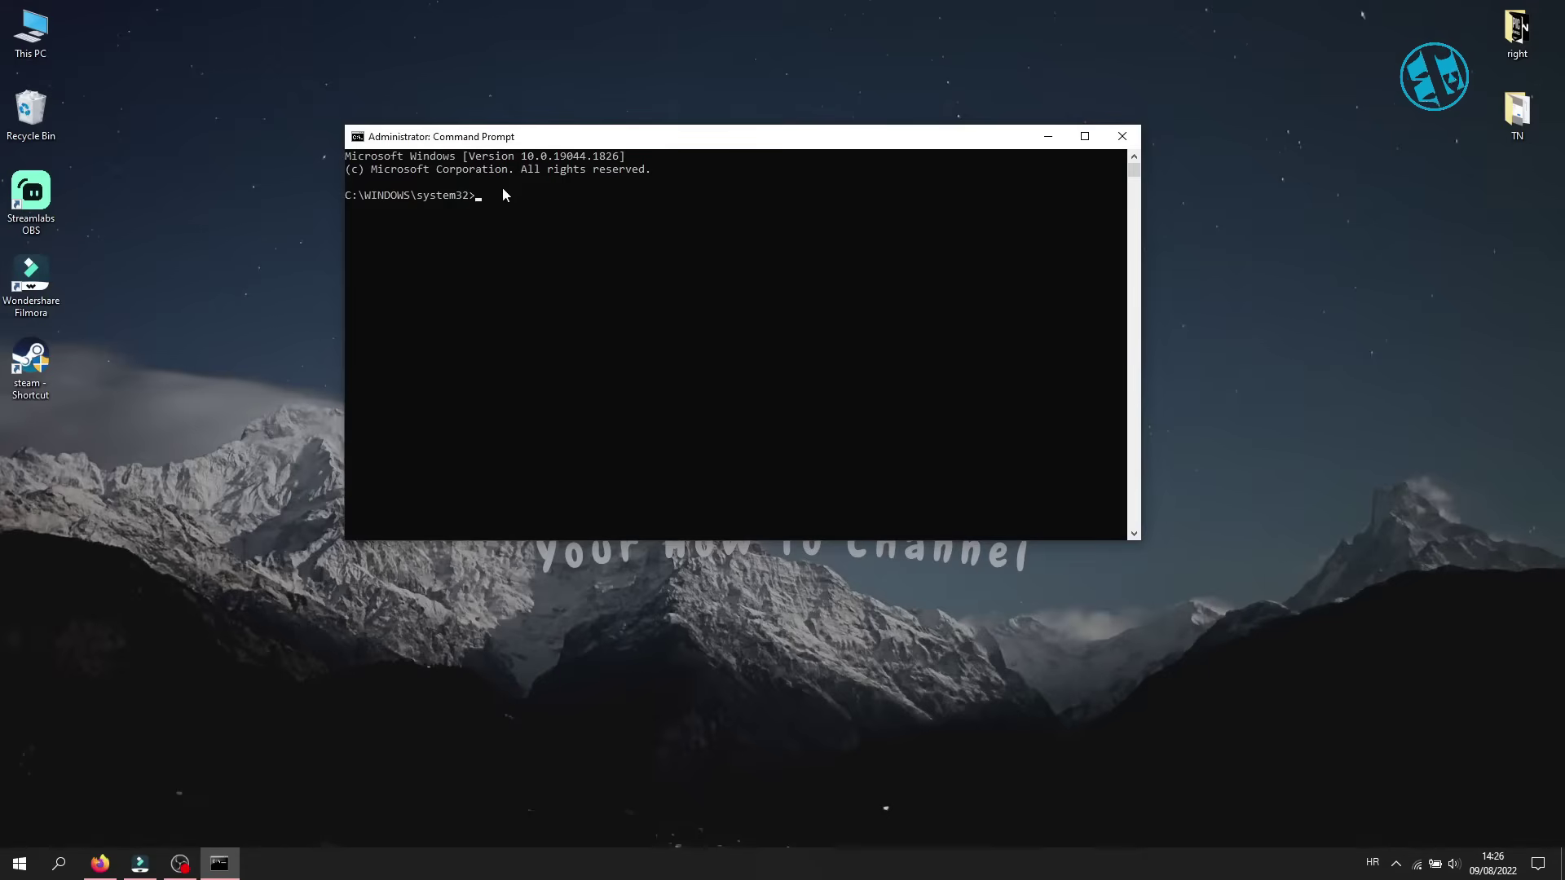
# - Flush the DNS cache with ipconfig/flushdns and re-register DNS with ipconfig/registerdns in Command Prompt
pyautogui.press('super+v')
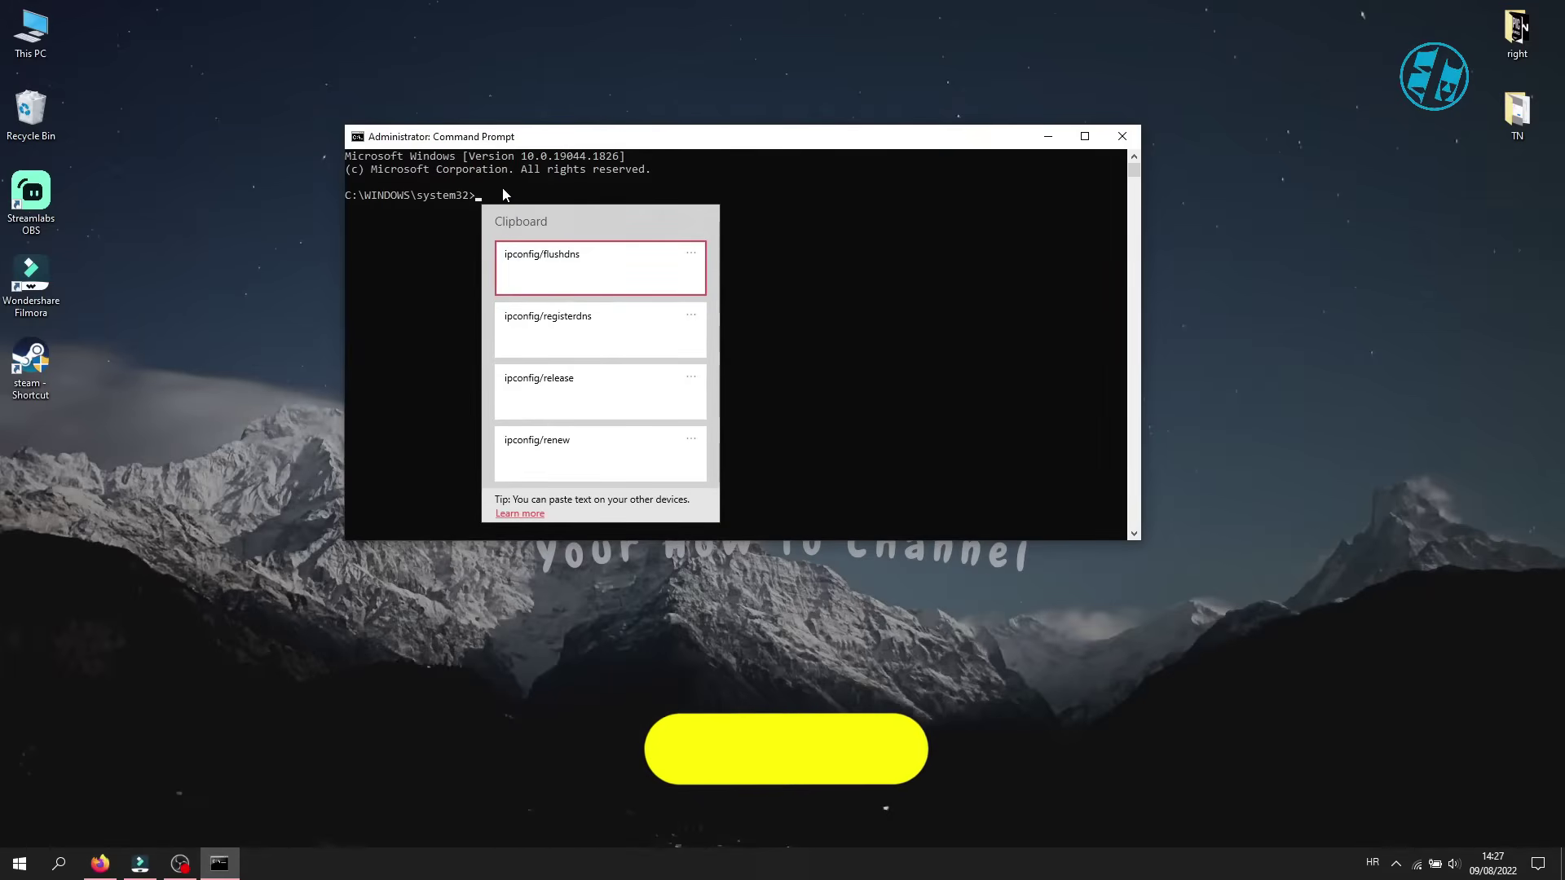
pyautogui.click(563, 272)
pyautogui.press('Return')
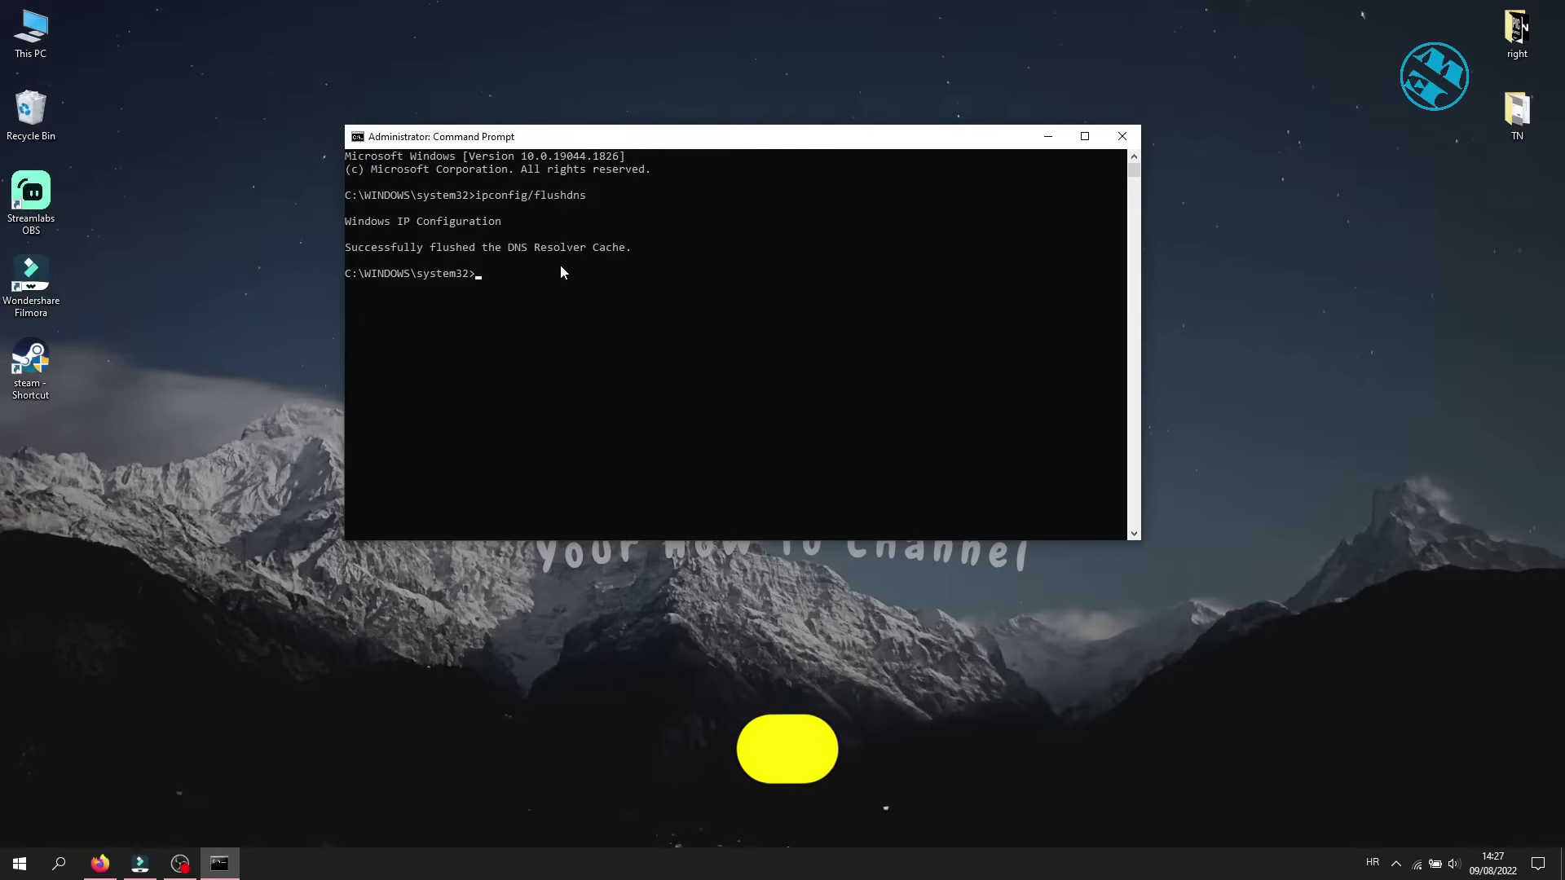
pyautogui.scroll(-1, 545, 271)
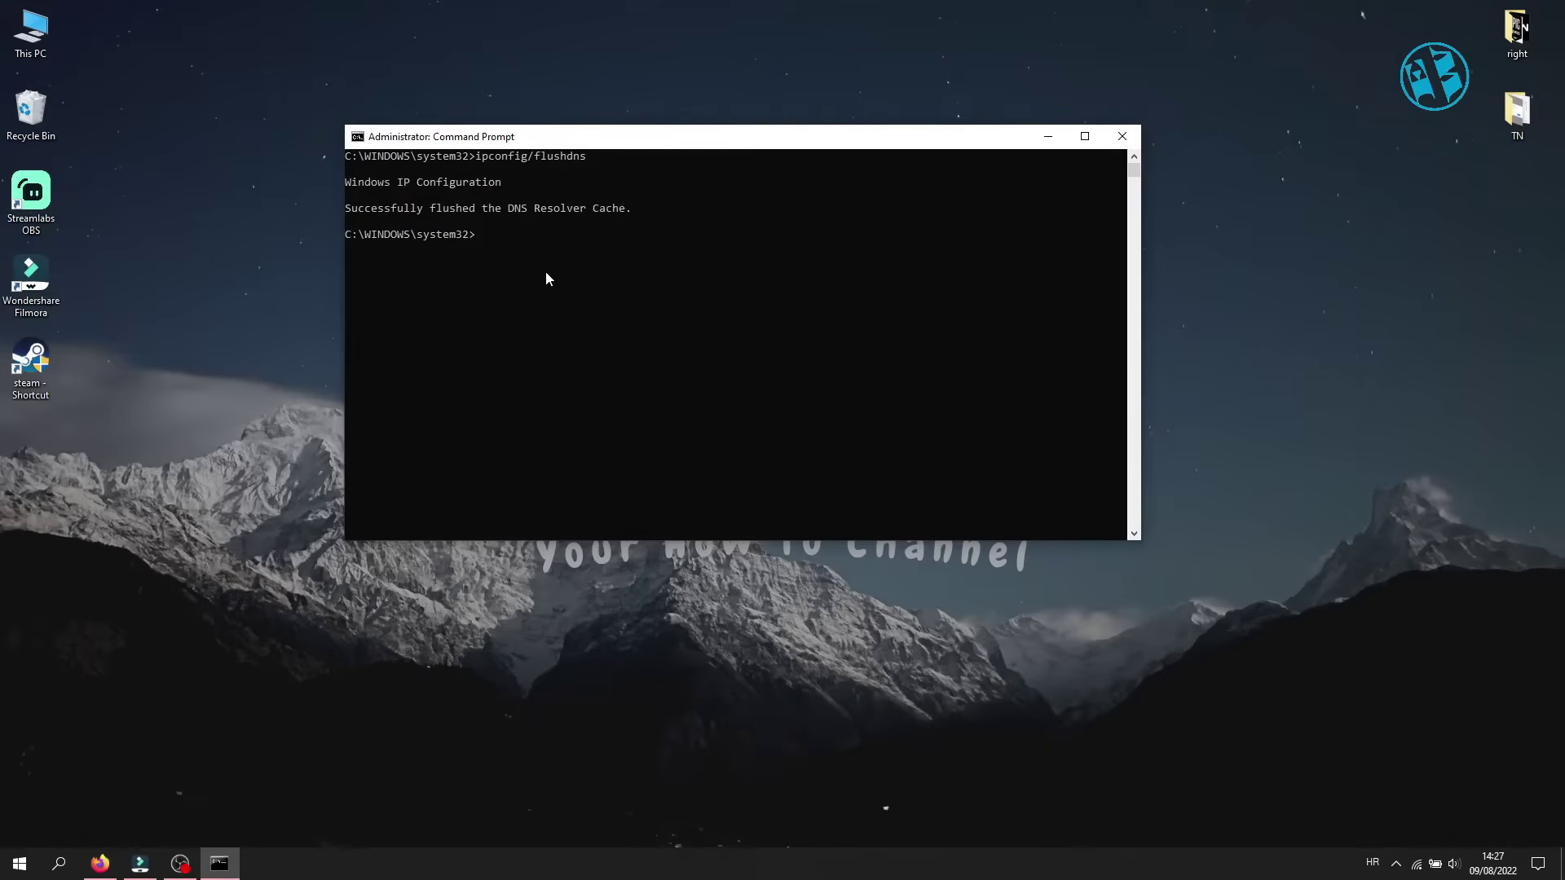
pyautogui.press('super+v')
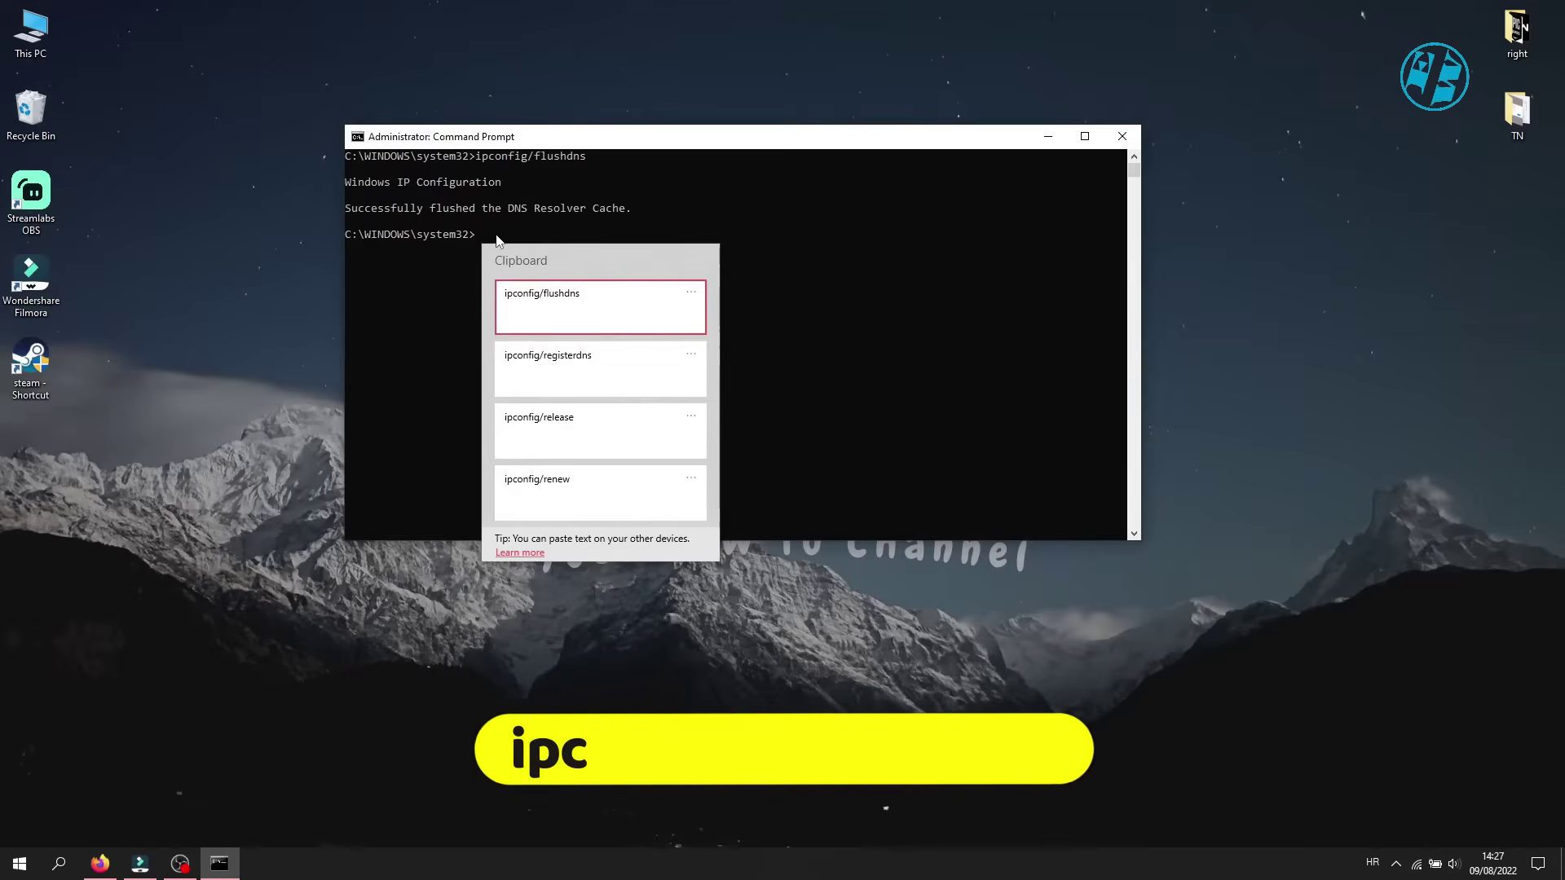
pyautogui.click(575, 369)
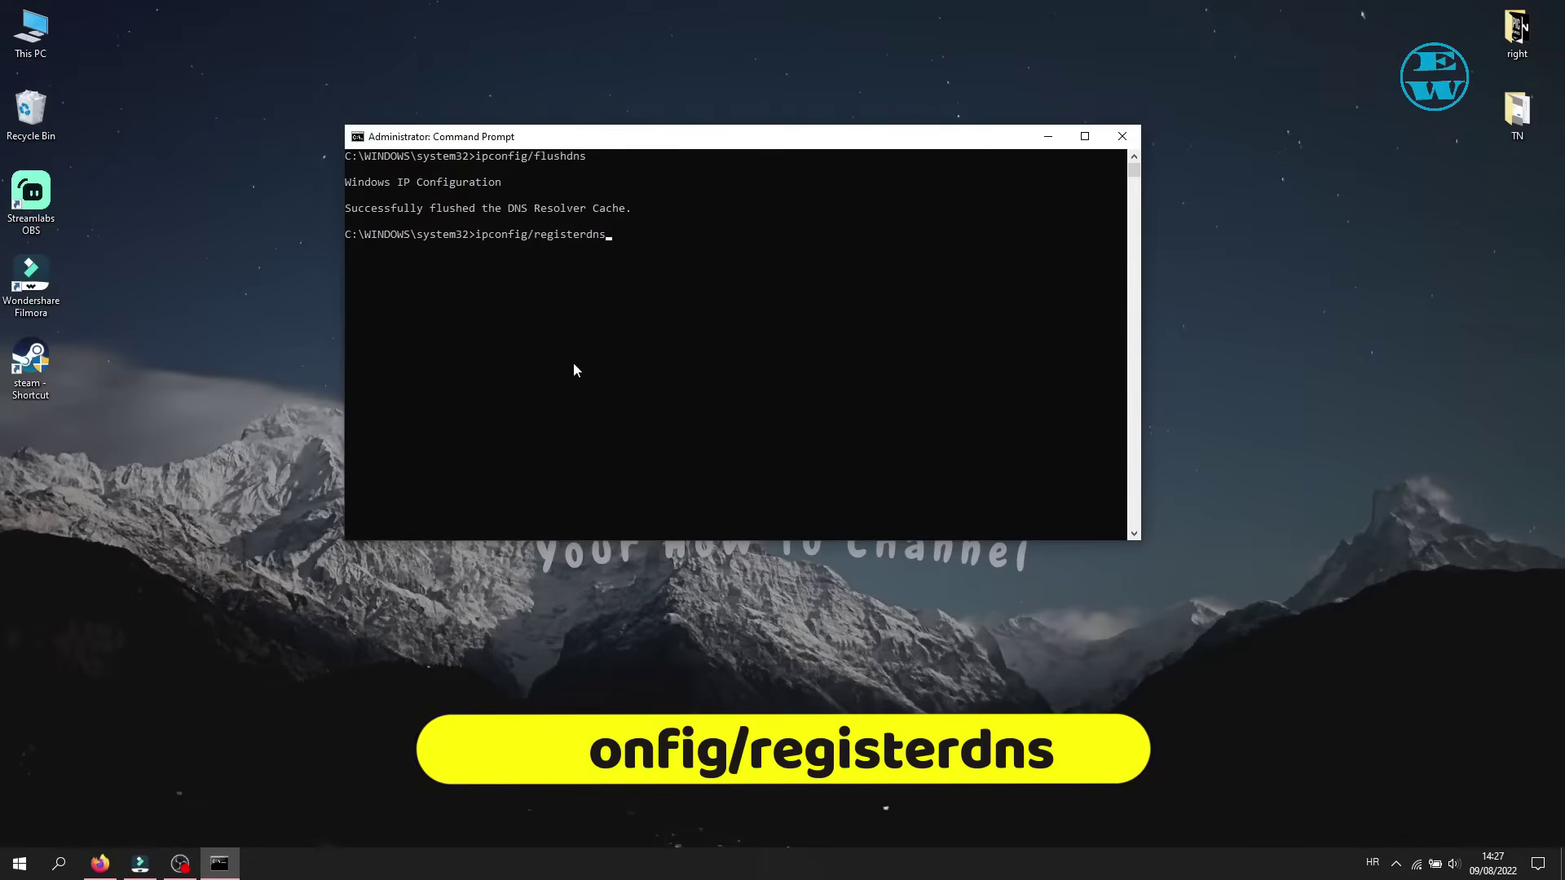
pyautogui.press('Return')
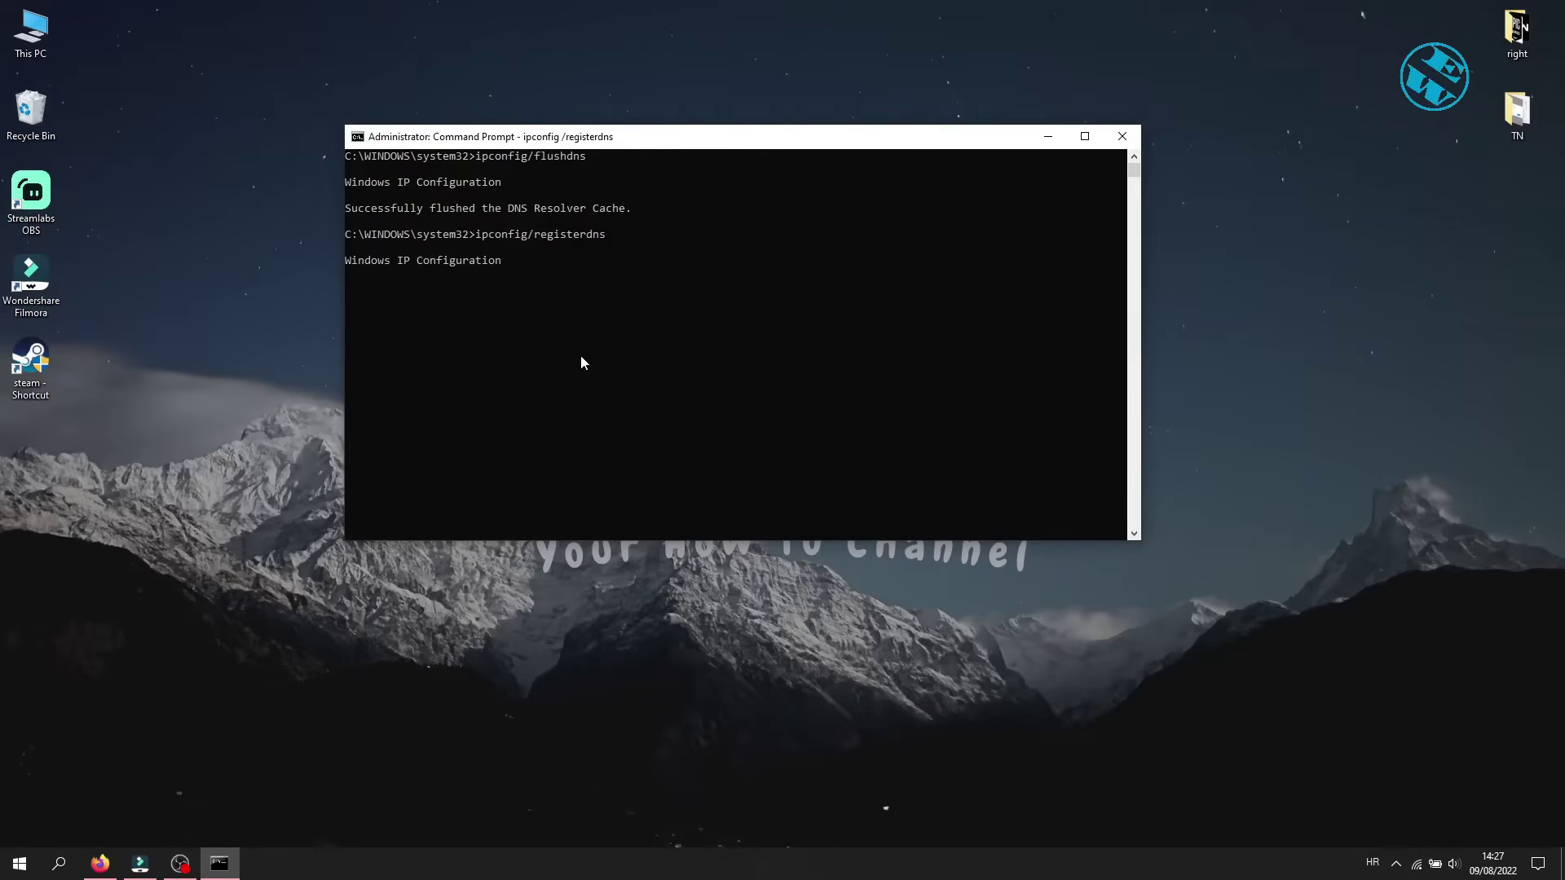
# - Release the current IP address by running ipconfig/release in Command Prompt
pyautogui.scroll(-1, 581, 352)
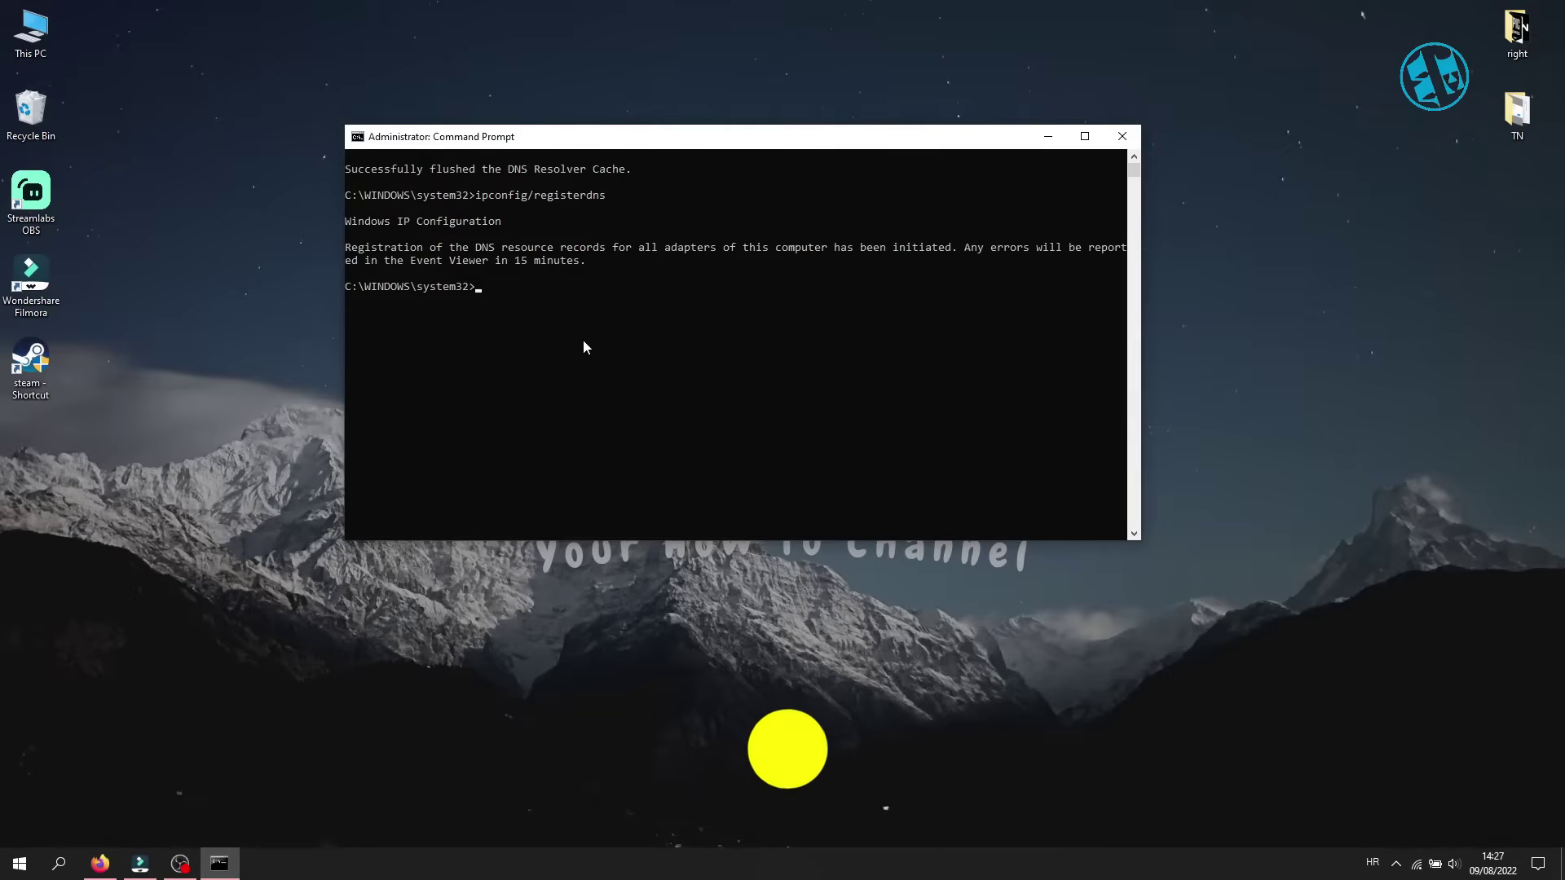
pyautogui.press('super+v')
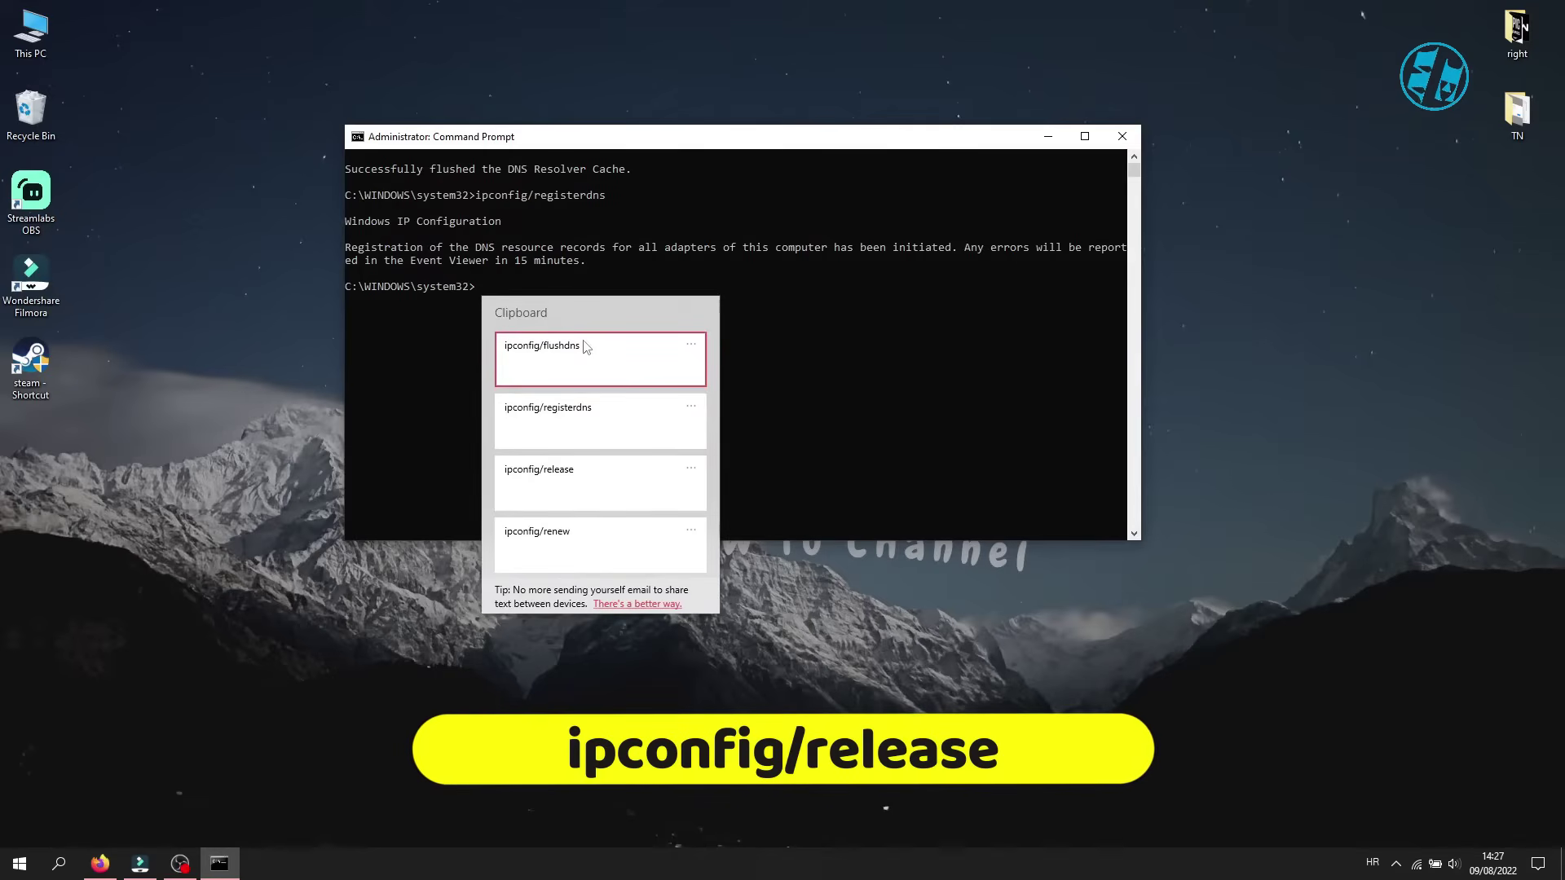
pyautogui.click(568, 485)
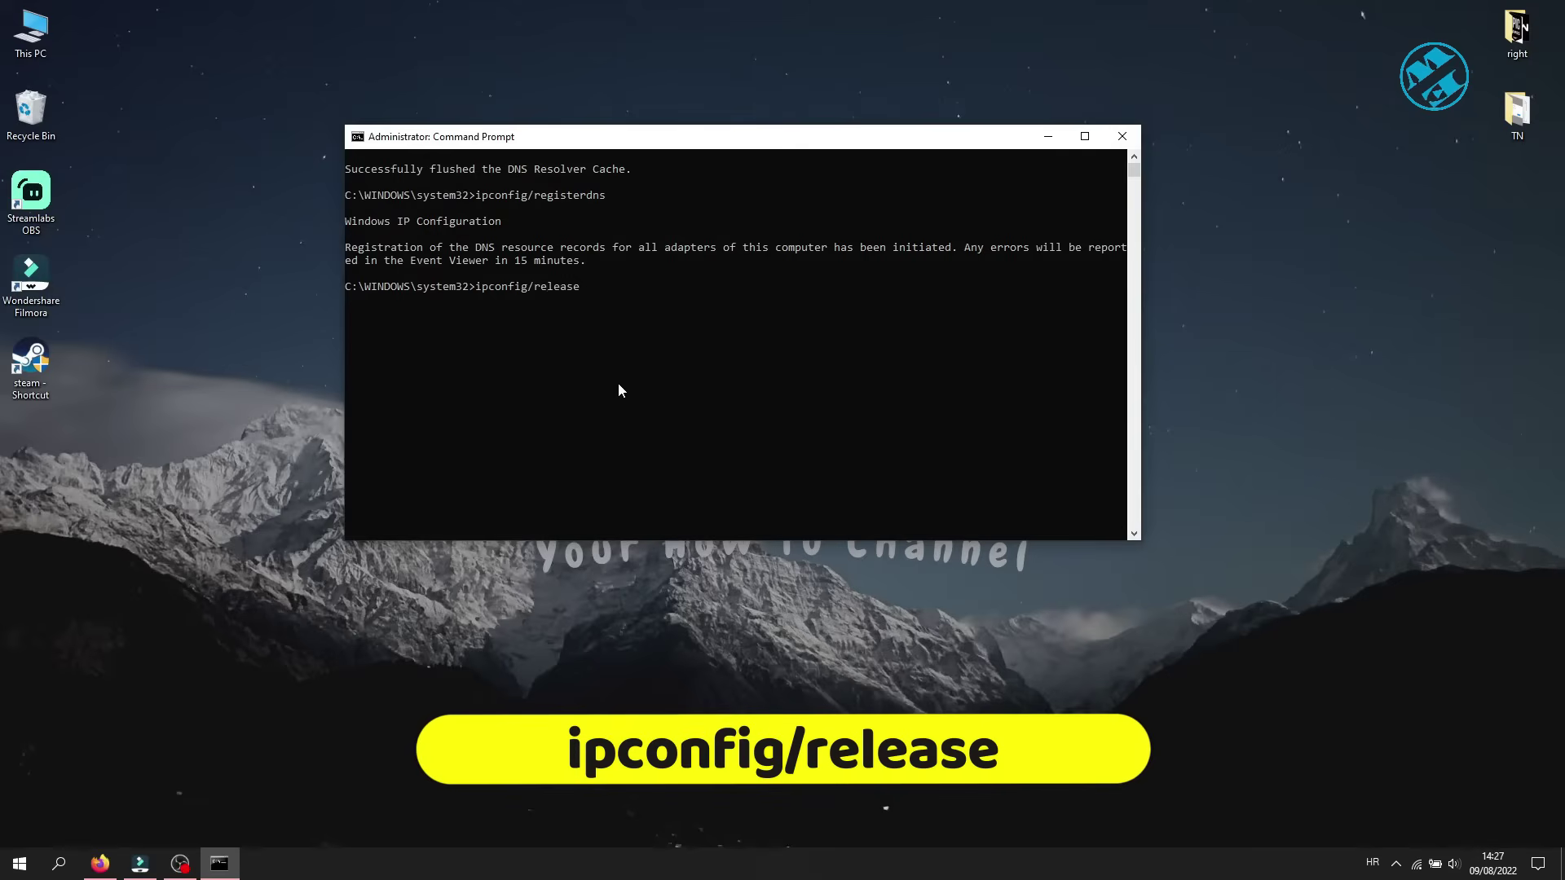
pyautogui.press('Return')
pyautogui.scroll(-5, 642, 357)
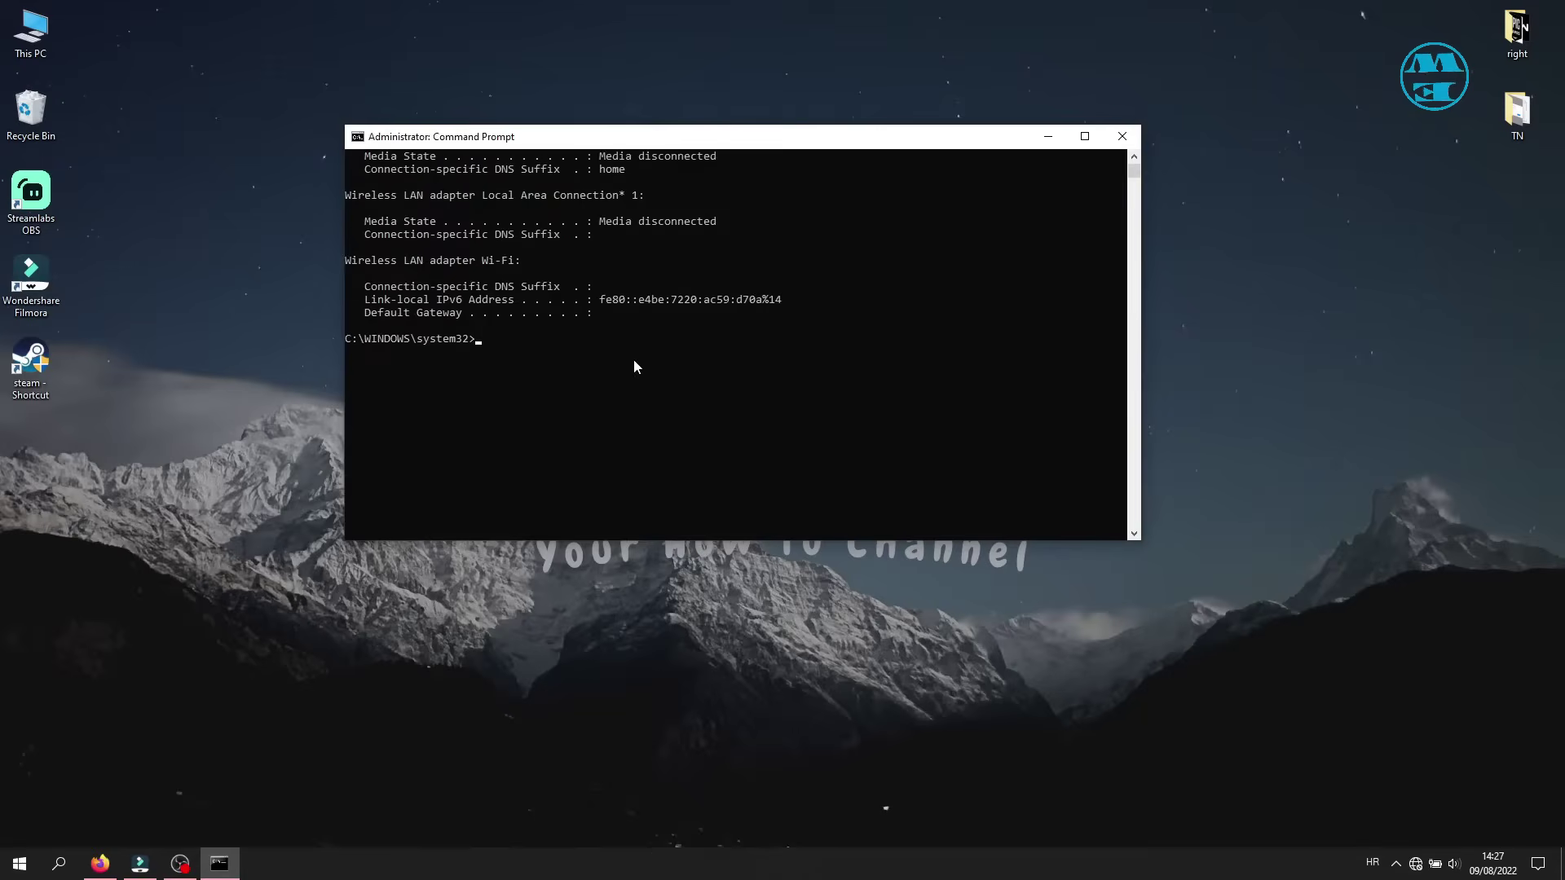
# - Renew the IP address by running ipconfig/renew in Command Prompt
pyautogui.press('super+v')
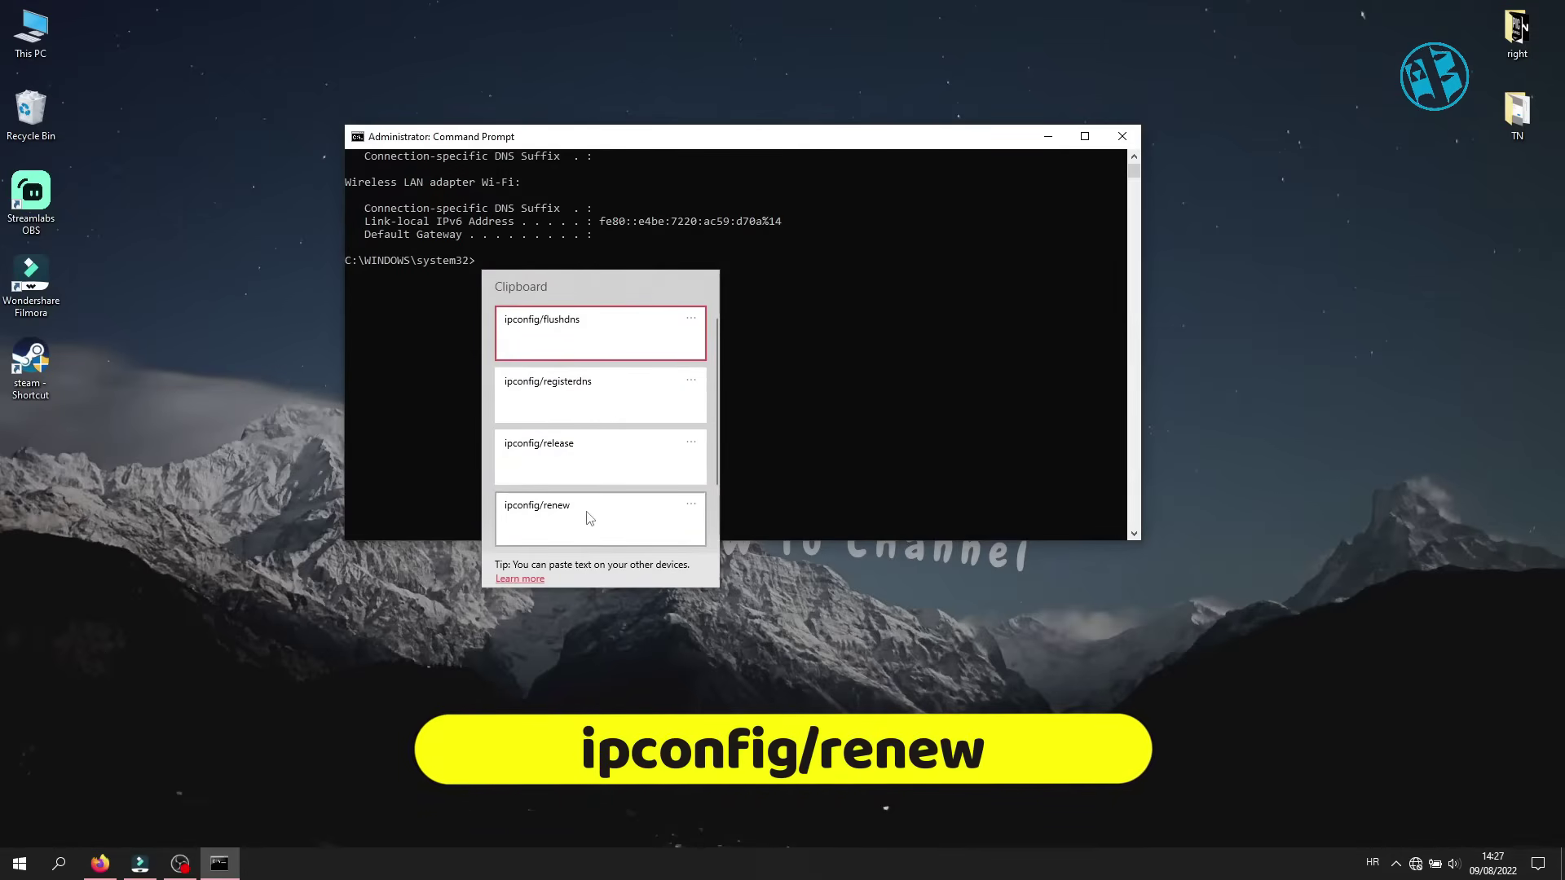
pyautogui.click(607, 517)
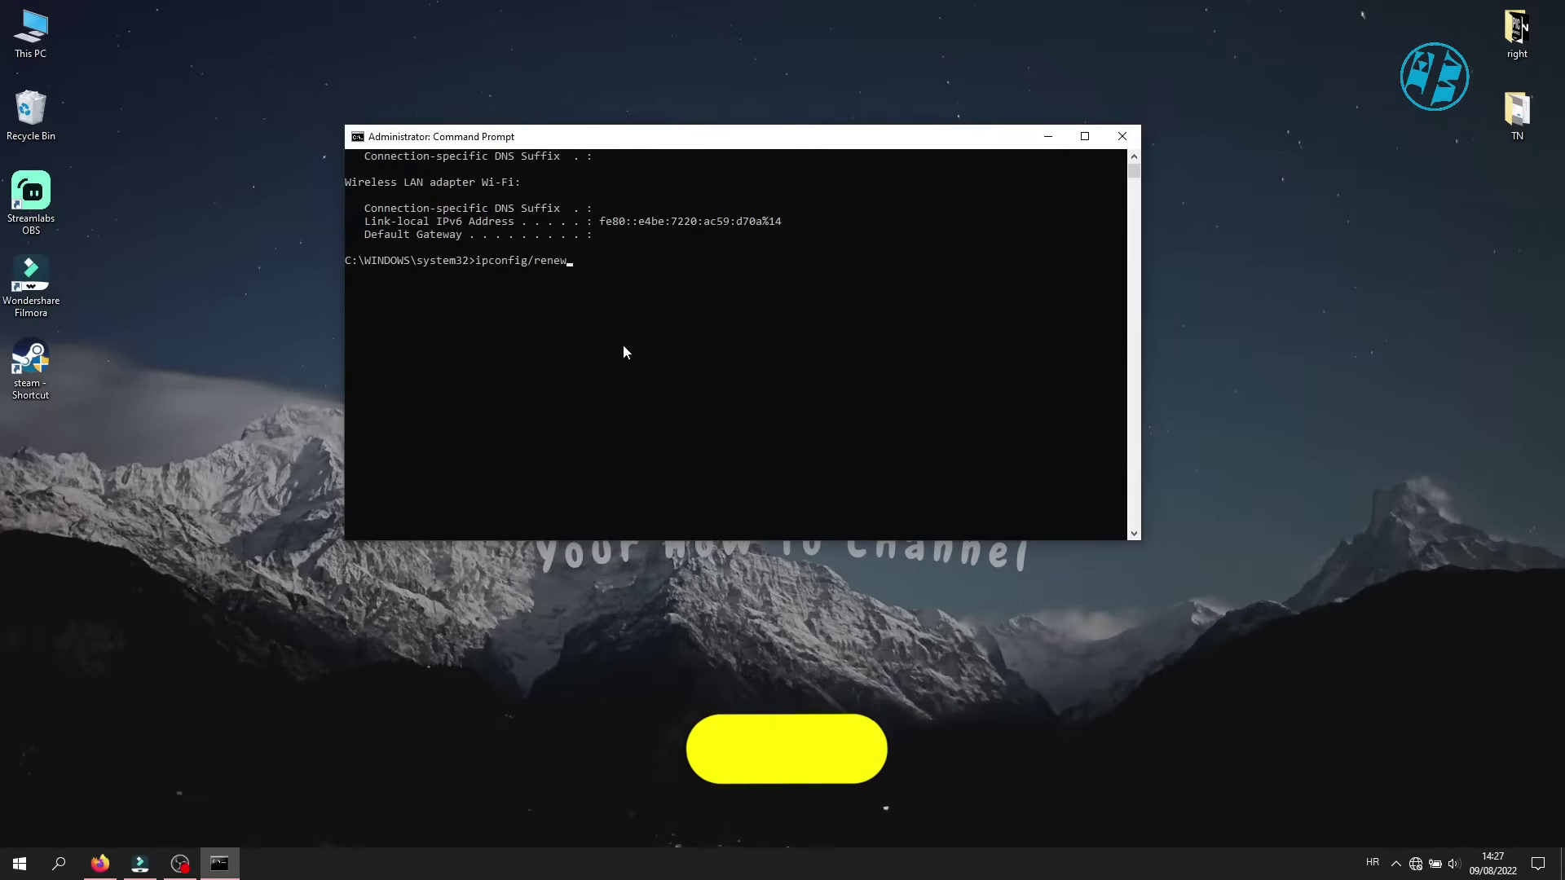
pyautogui.press('Return')
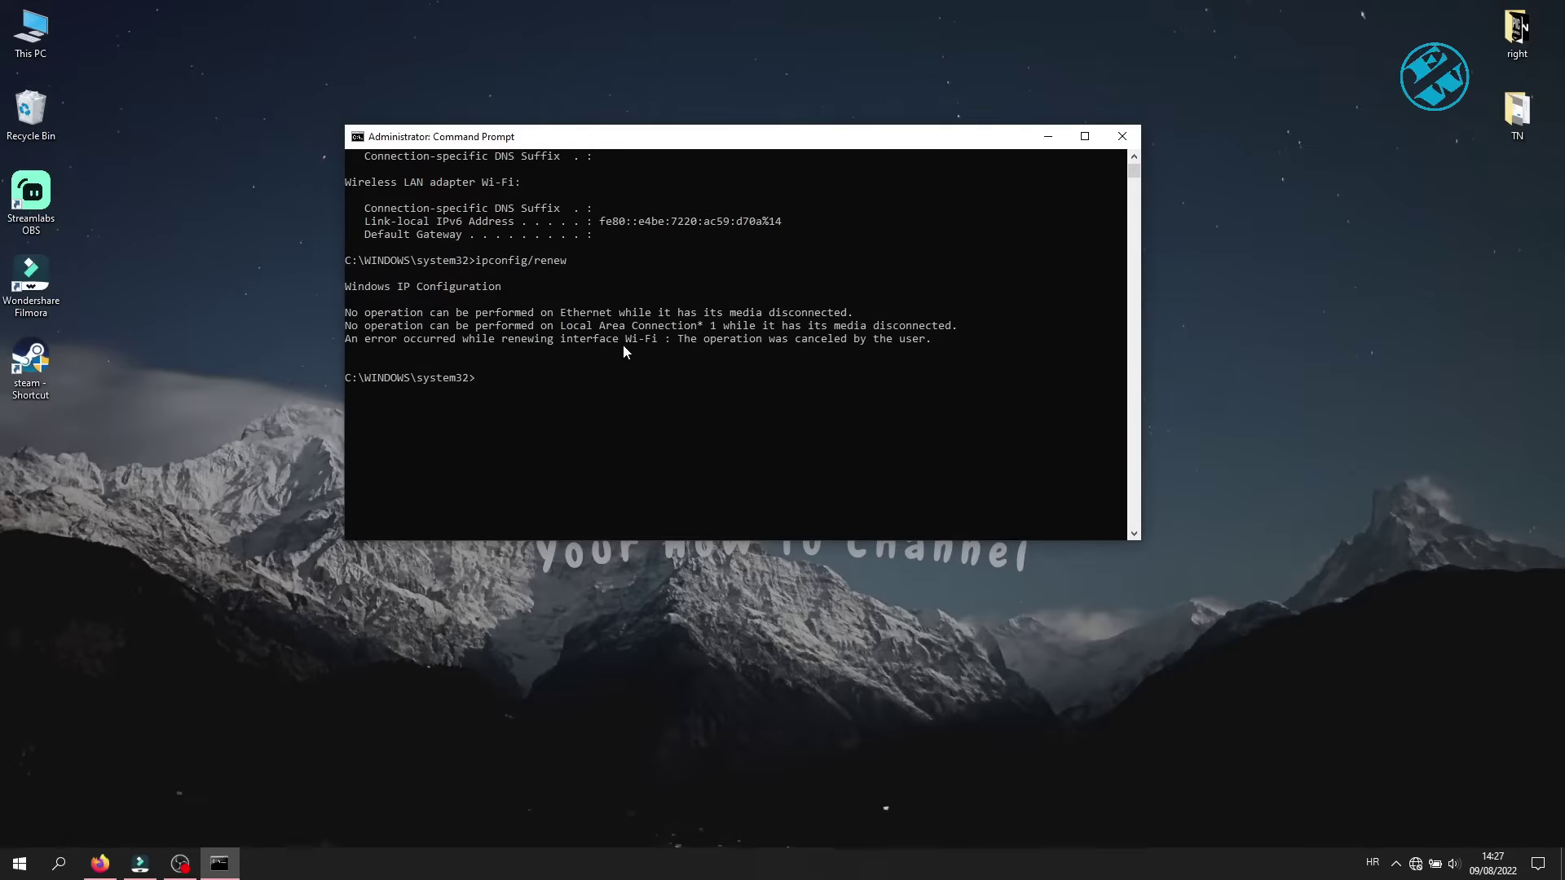
# - Reset the Winsock catalog by running netsh winsock reset, and close Command Prompt
pyautogui.scroll(-2, 622, 345)
pyautogui.press('super+v')
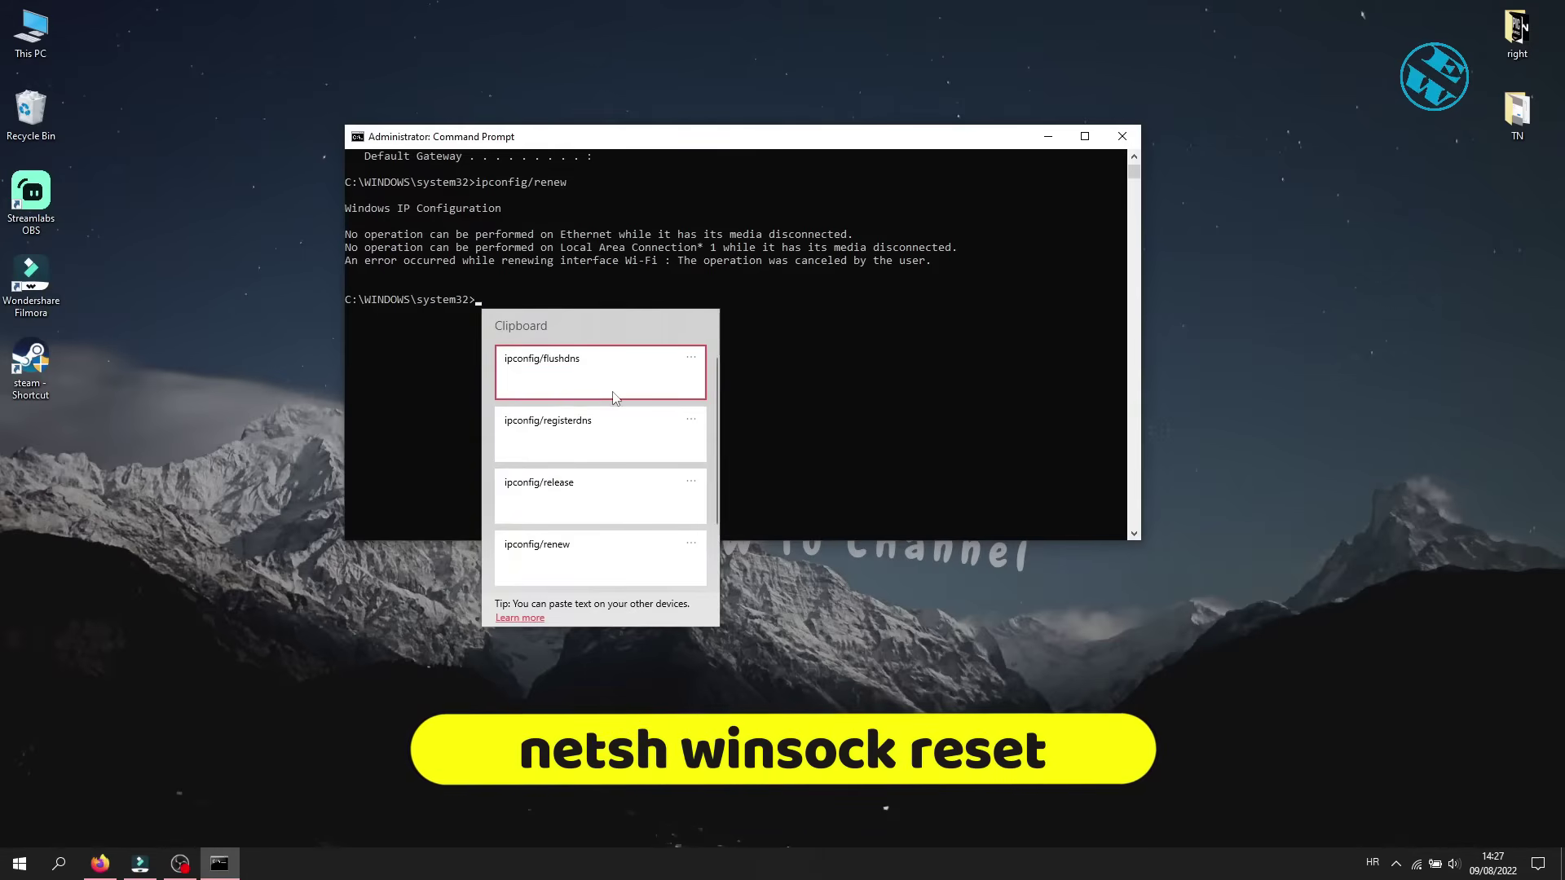
pyautogui.scroll(-1, 615, 400)
pyautogui.click(596, 581)
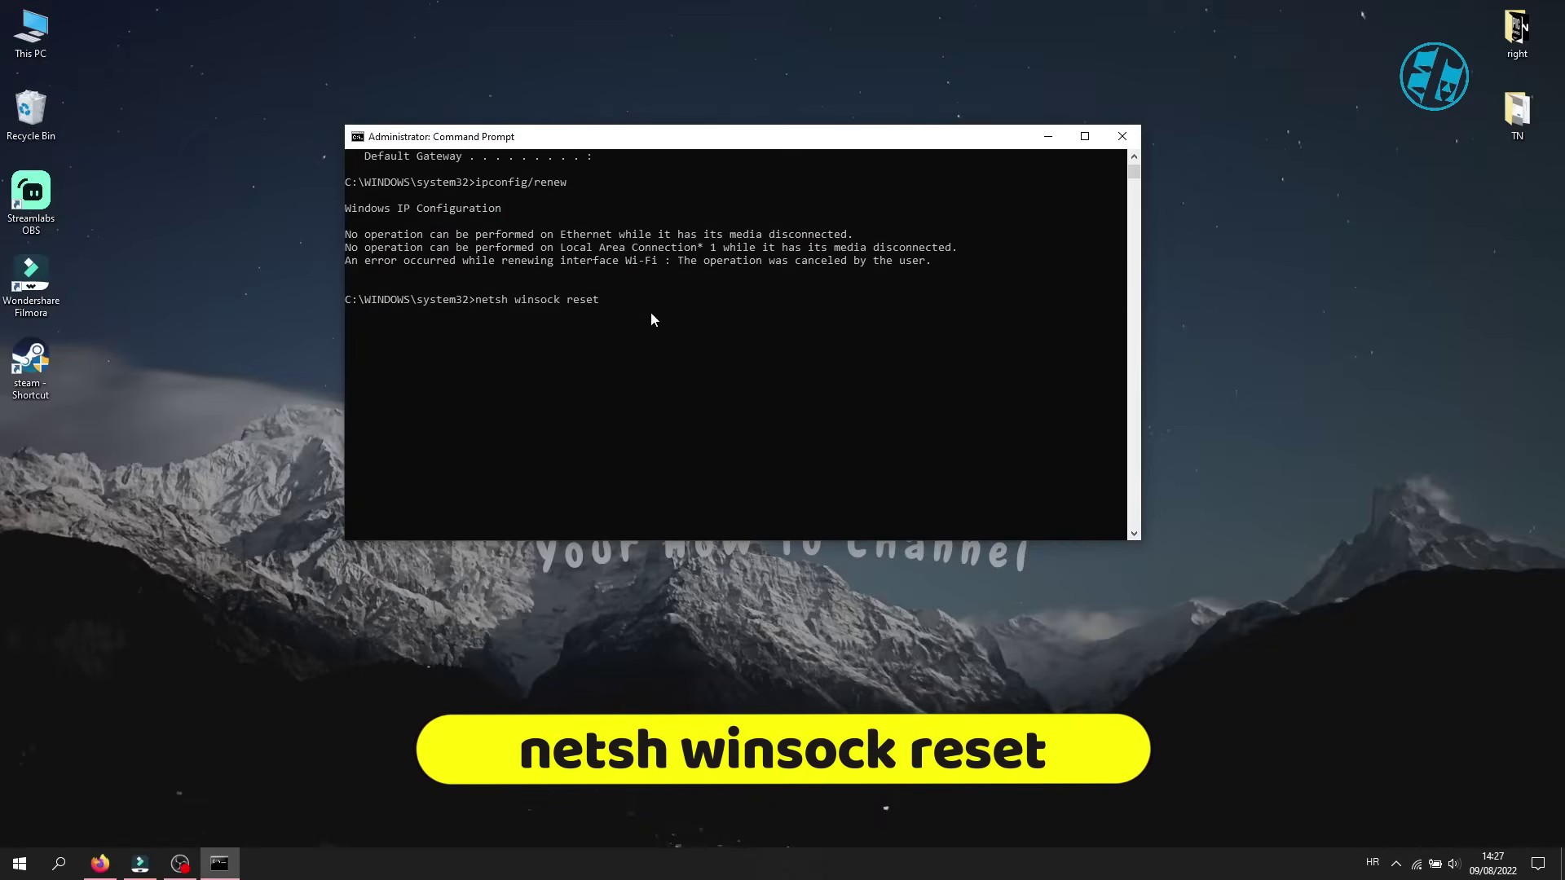
pyautogui.press('Return')
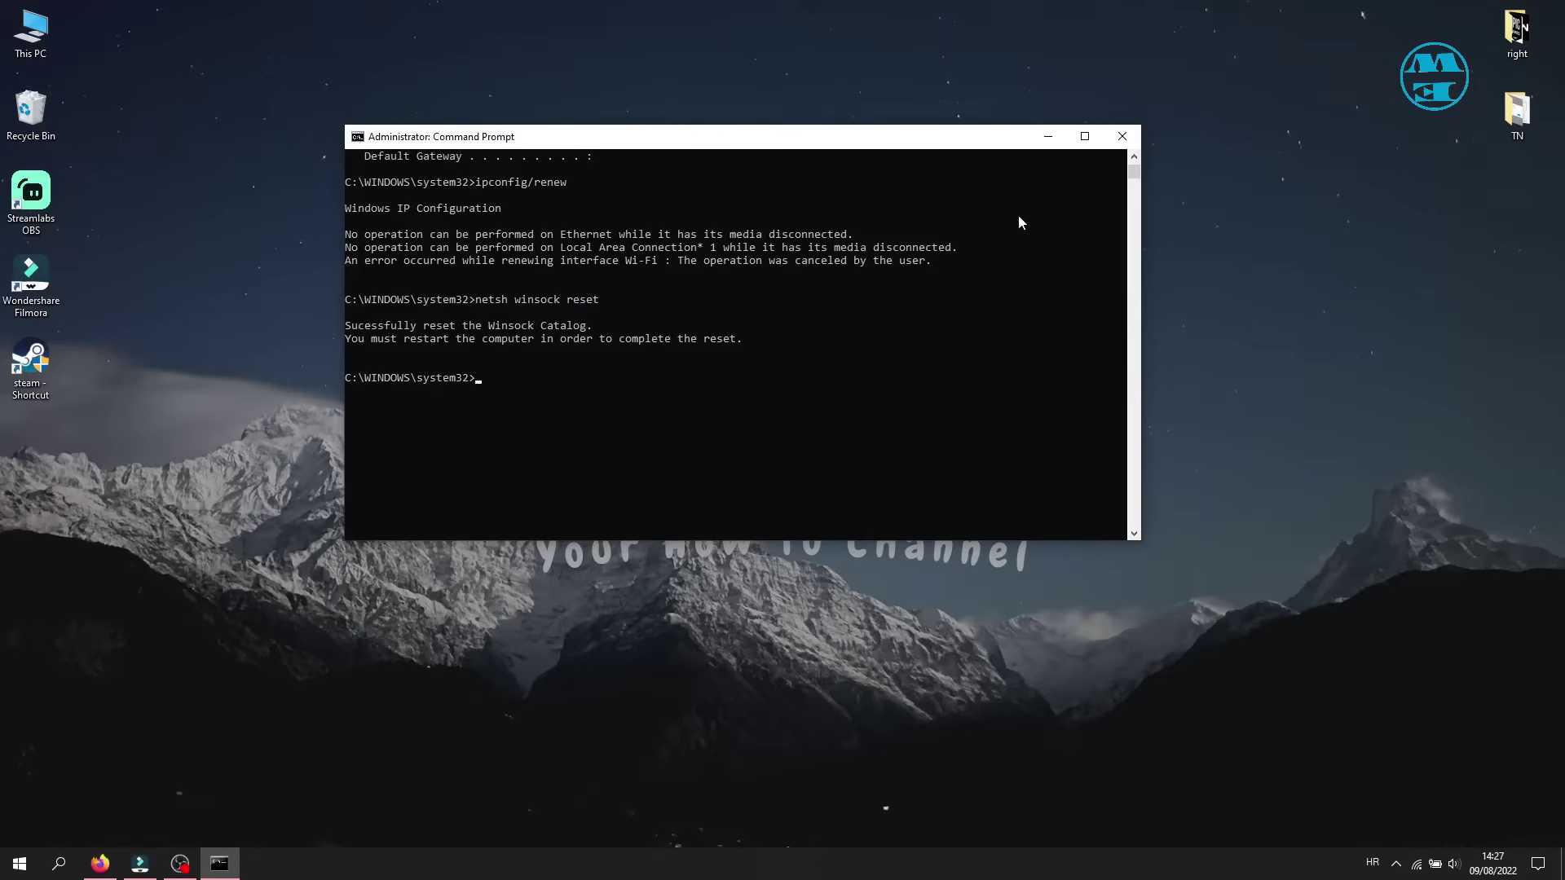
pyautogui.click(1122, 134)
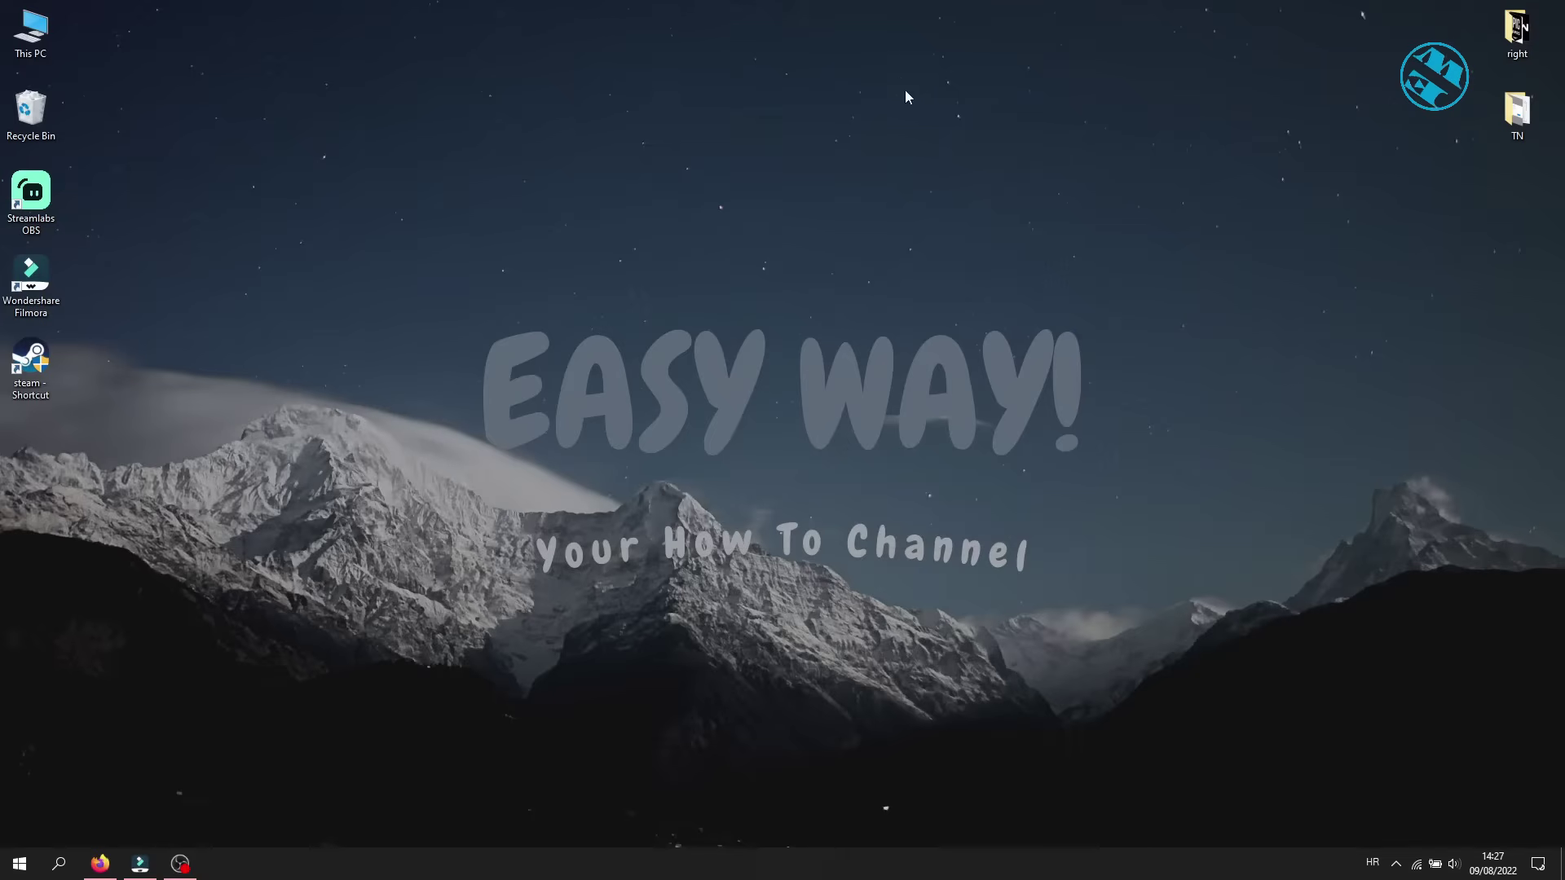
# - Show the Windows shut down or sign out options for restarting the computer, and dismiss them without choosing one
pyautogui.rightClick(19, 863)
pyautogui.moveTo(125, 834)
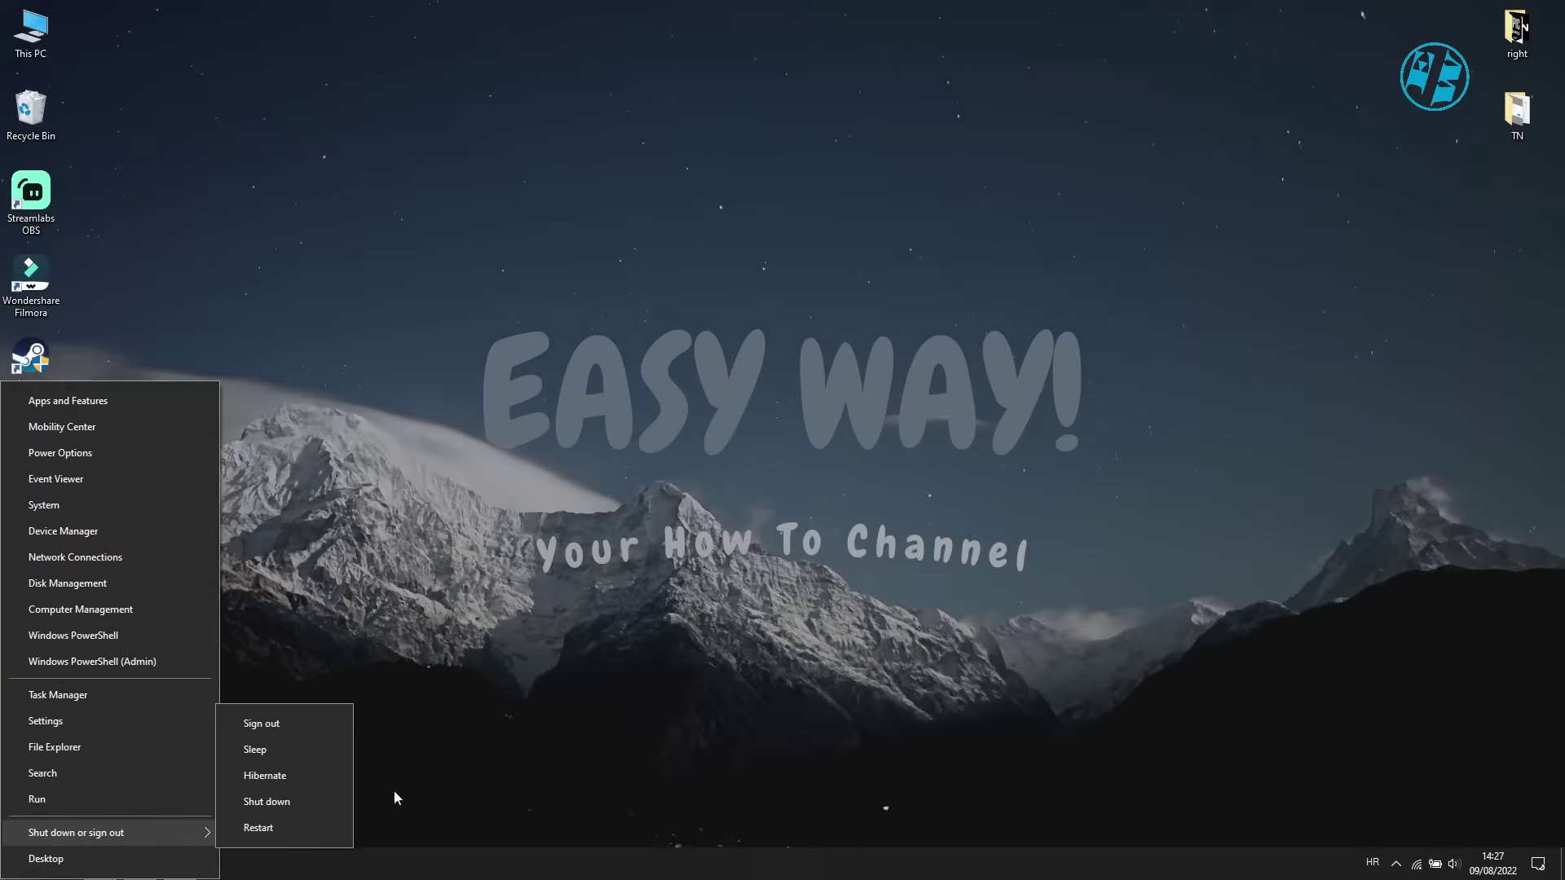
pyautogui.click(750, 375)
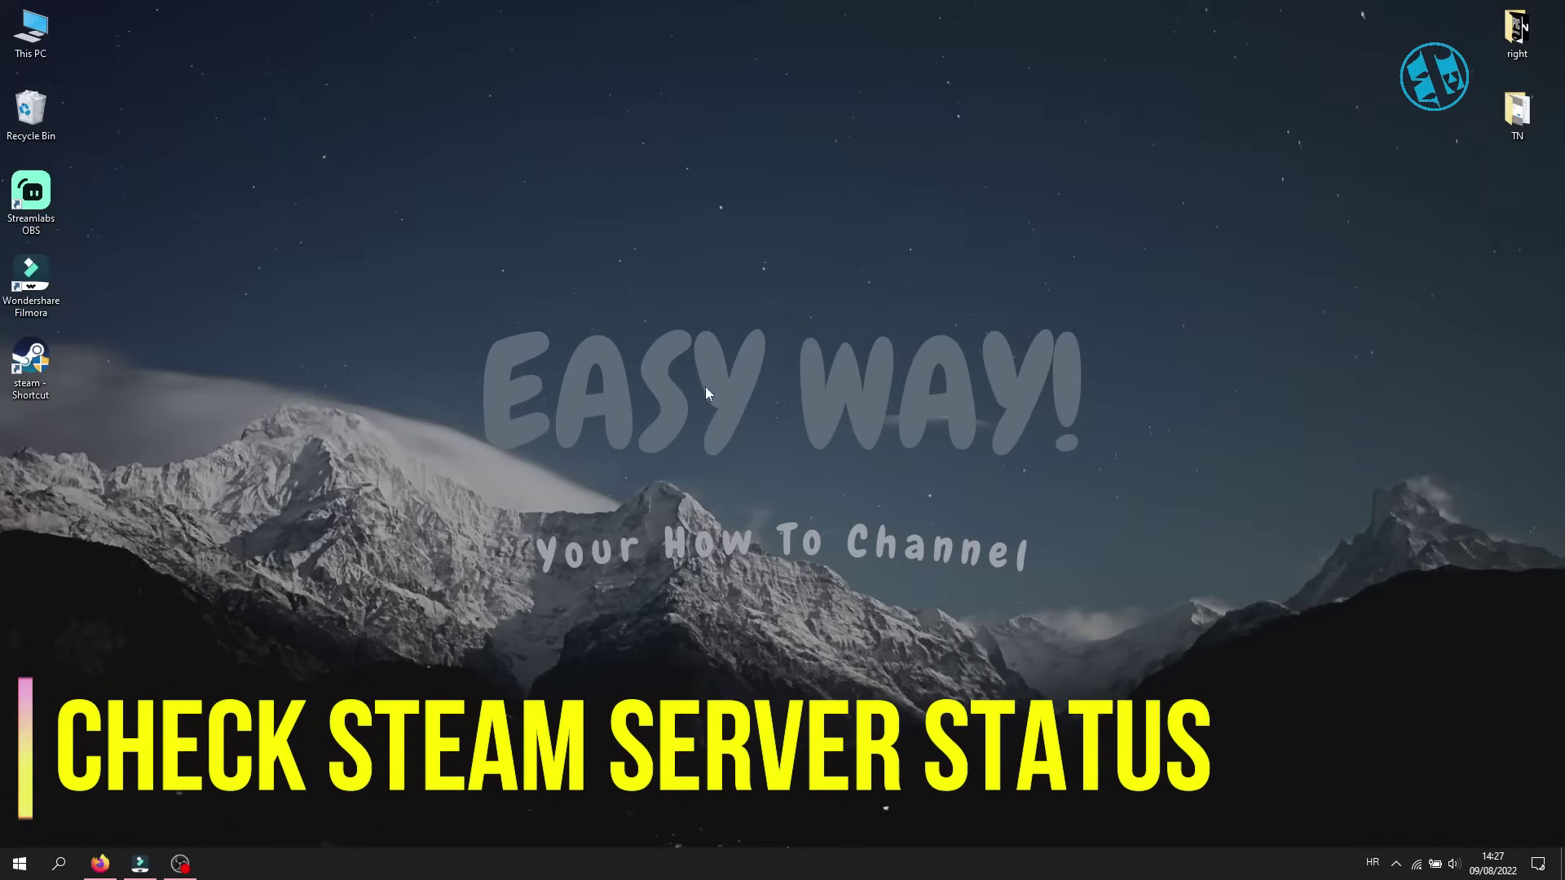
# - Switch to Firefox, check the Steam server status on the Steam & Game Stats page and on steamstat.us, and close the browser
pyautogui.click(99, 863)
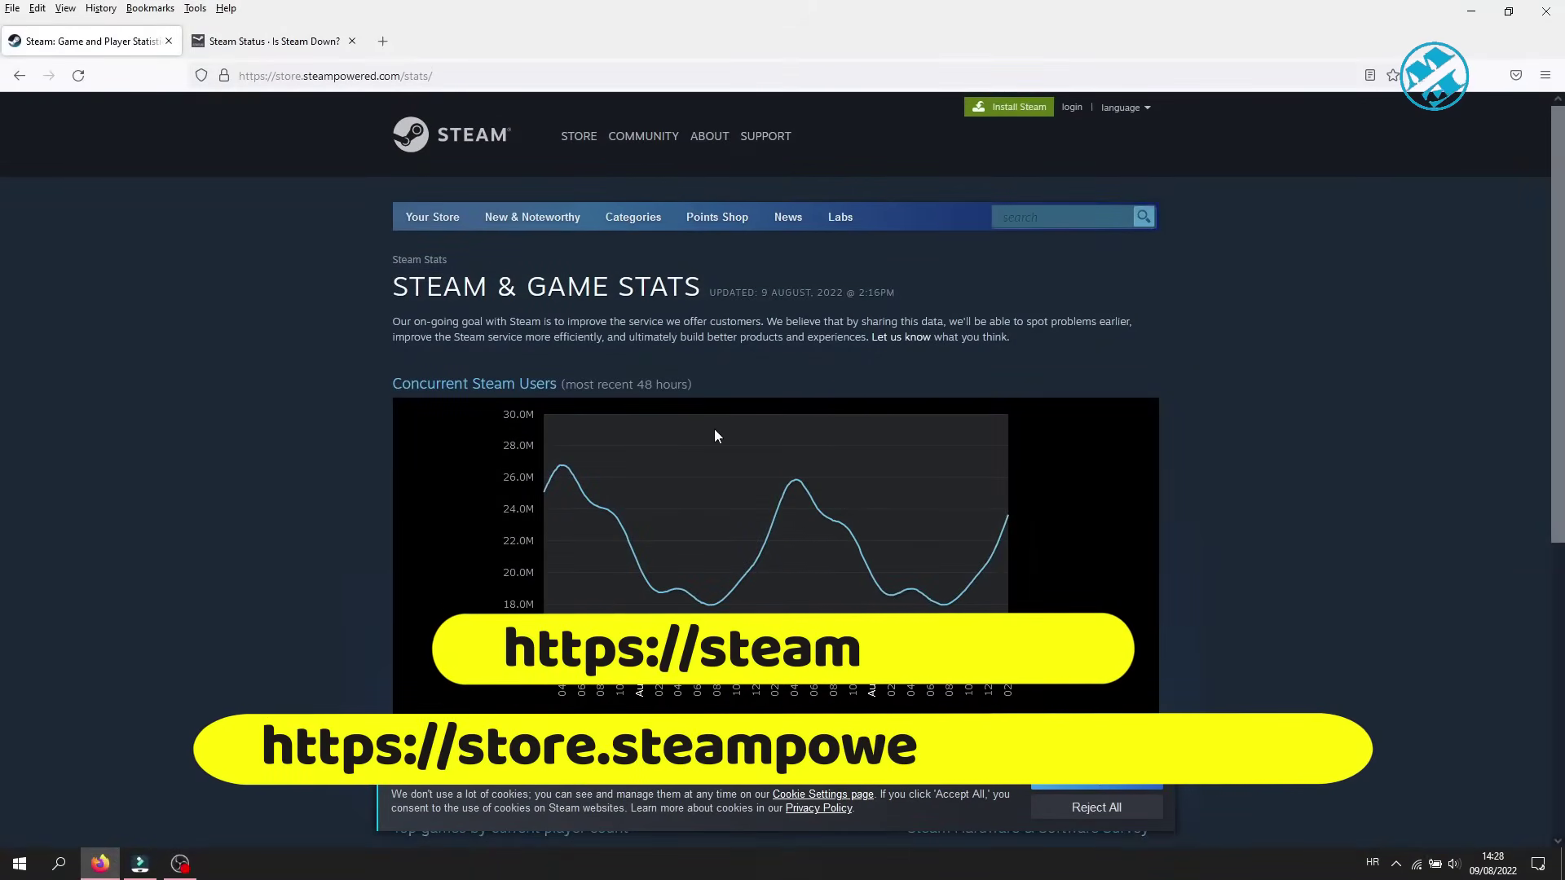
pyautogui.click(269, 40)
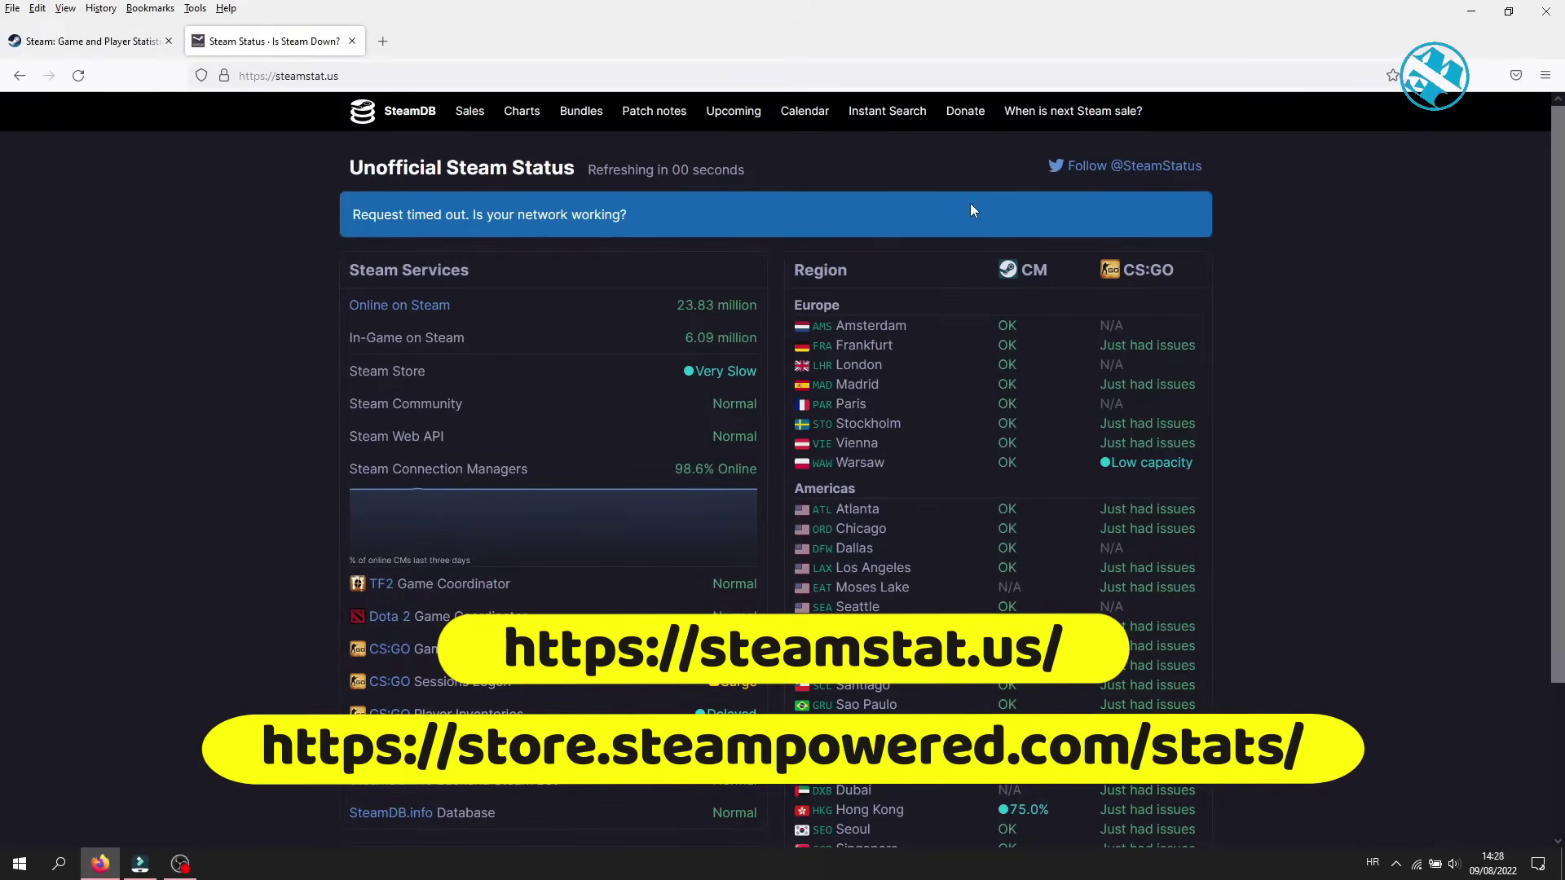
pyautogui.click(1547, 16)
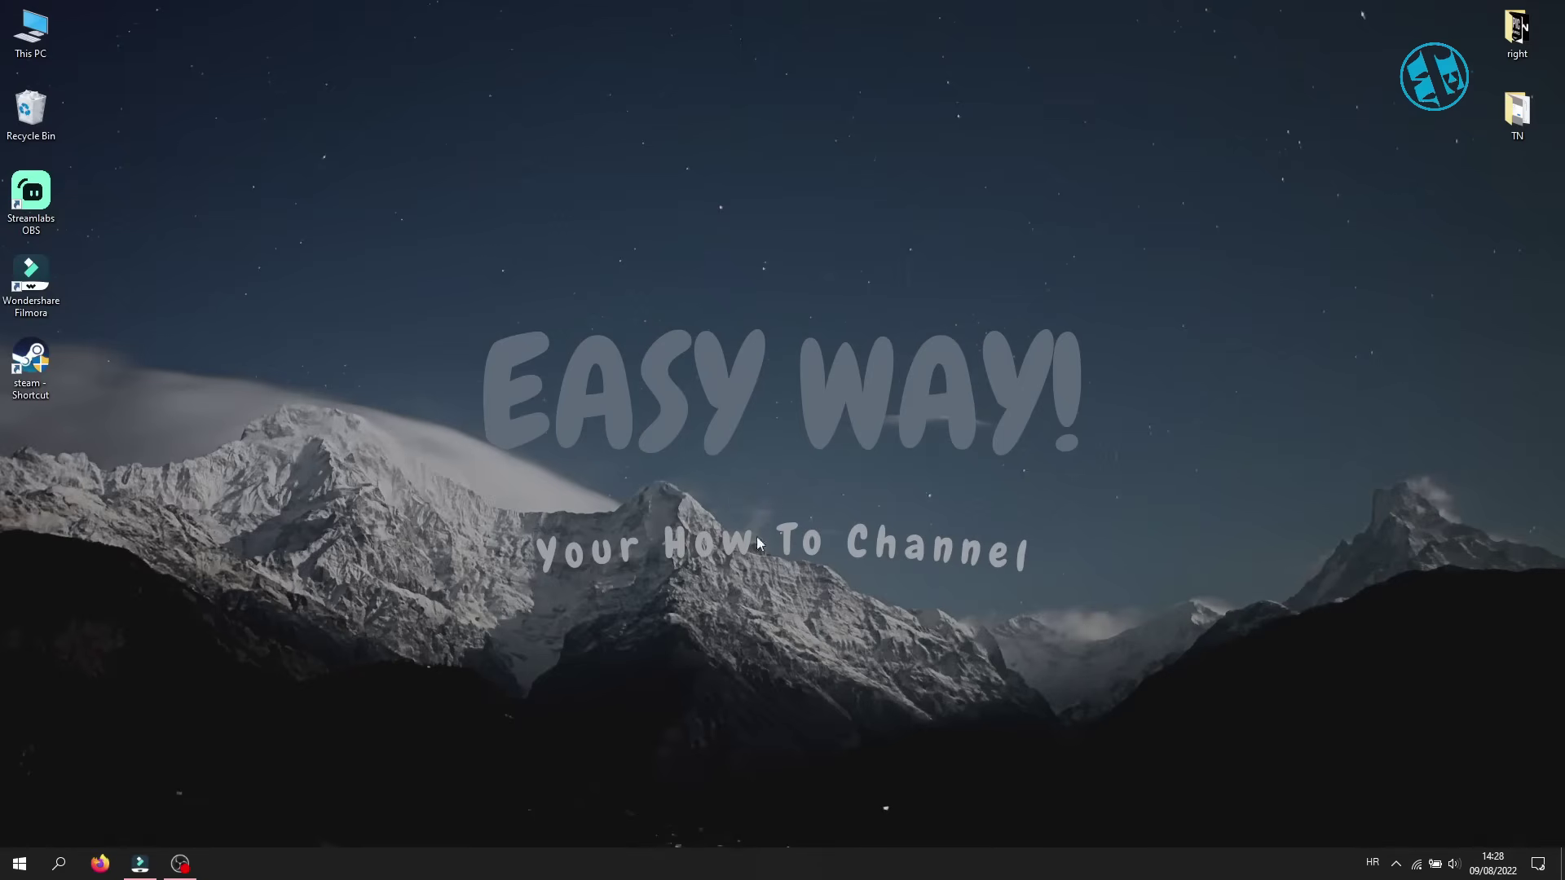
pyautogui.moveTo(405, 259); pyautogui.dragTo(1068, 627)
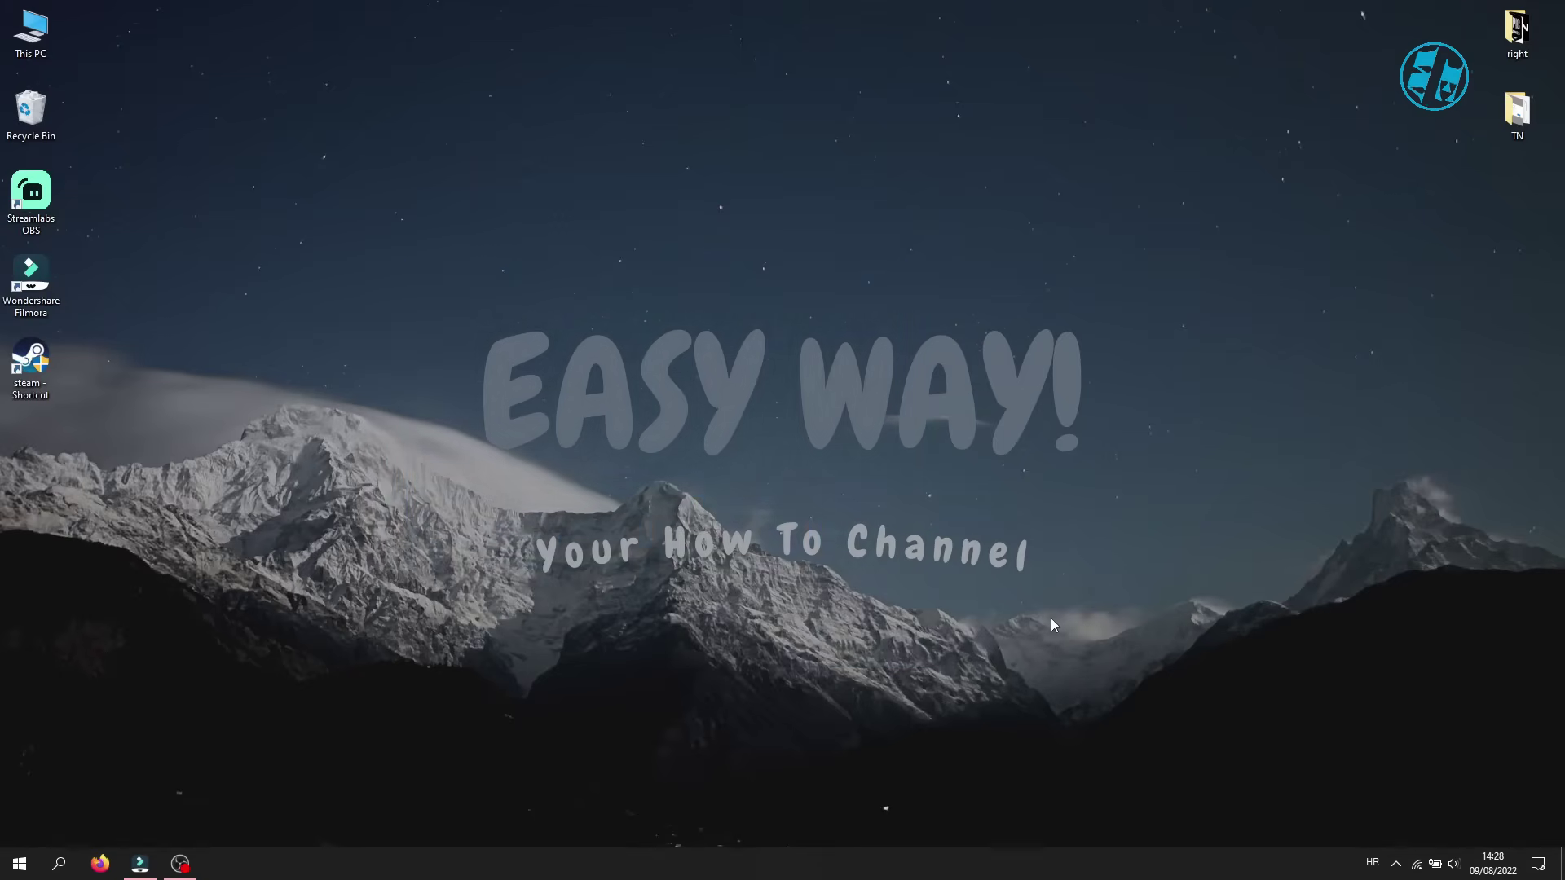